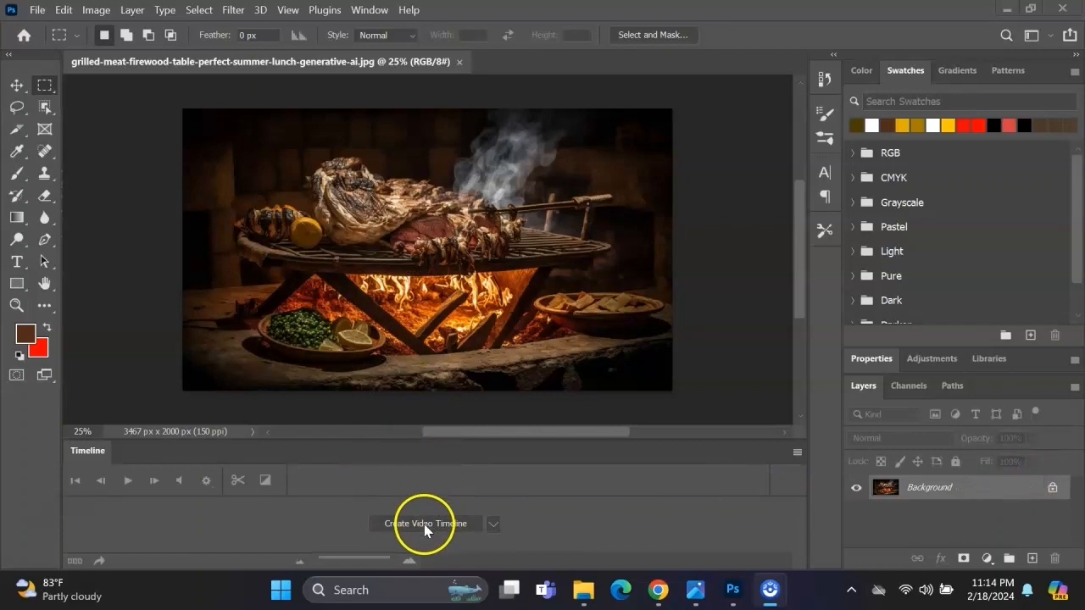
- Convert the locked Background into a regular layer named Layer 0 and create a video timeline for it
left_click(489, 524)
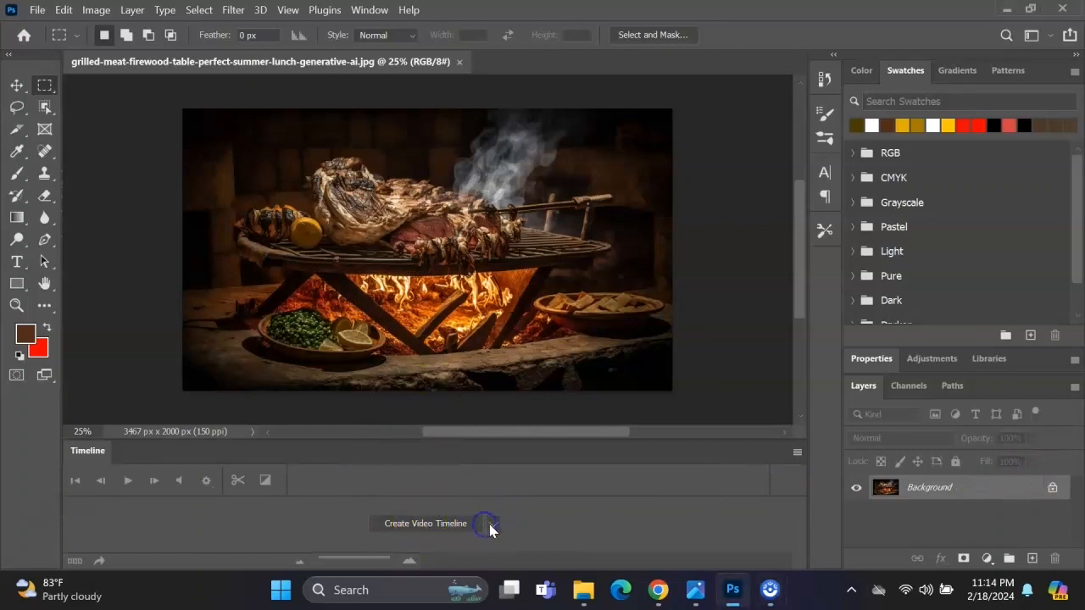
left_click(464, 543)
left_click(1029, 489)
double_click(1029, 489)
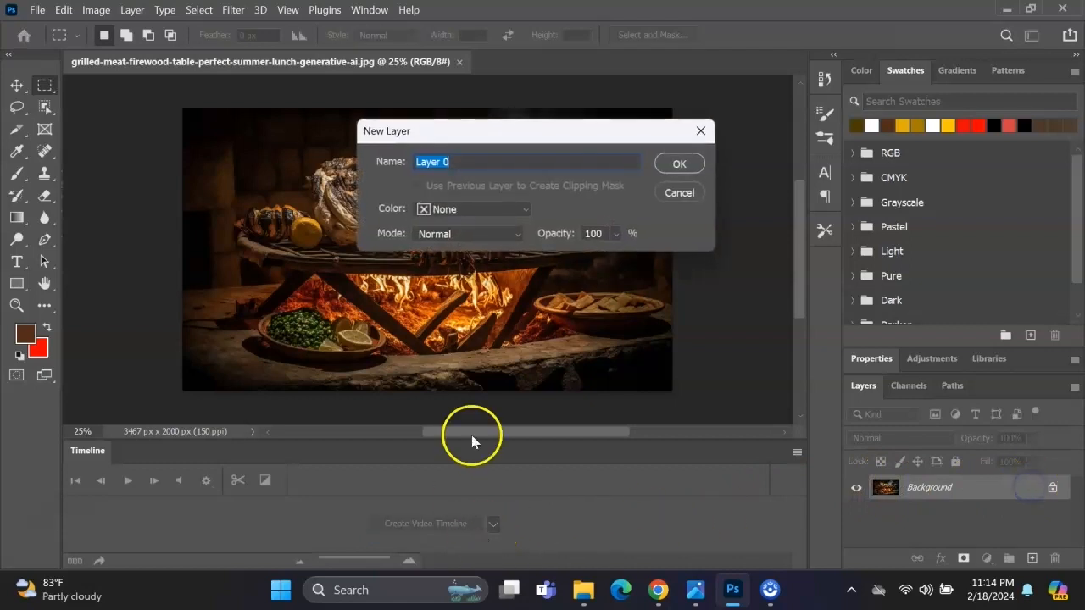
left_click(673, 165)
left_click(428, 523)
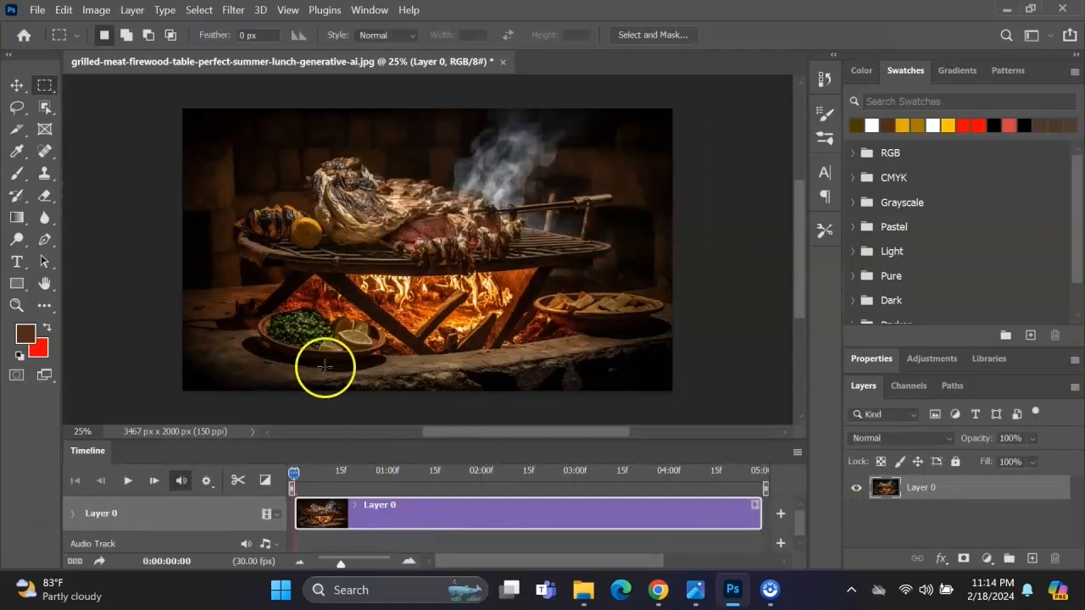
- Add a new video group above Layer 0 in the timeline
scroll(271, 519, "up", 3)
scroll(268, 523, "down", 5)
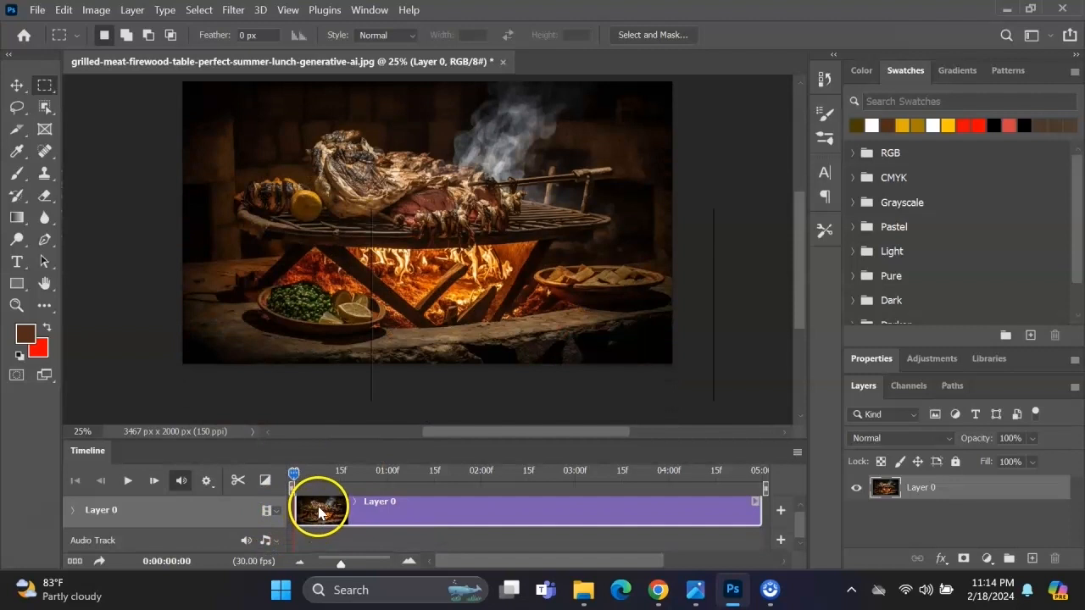
left_click(267, 511)
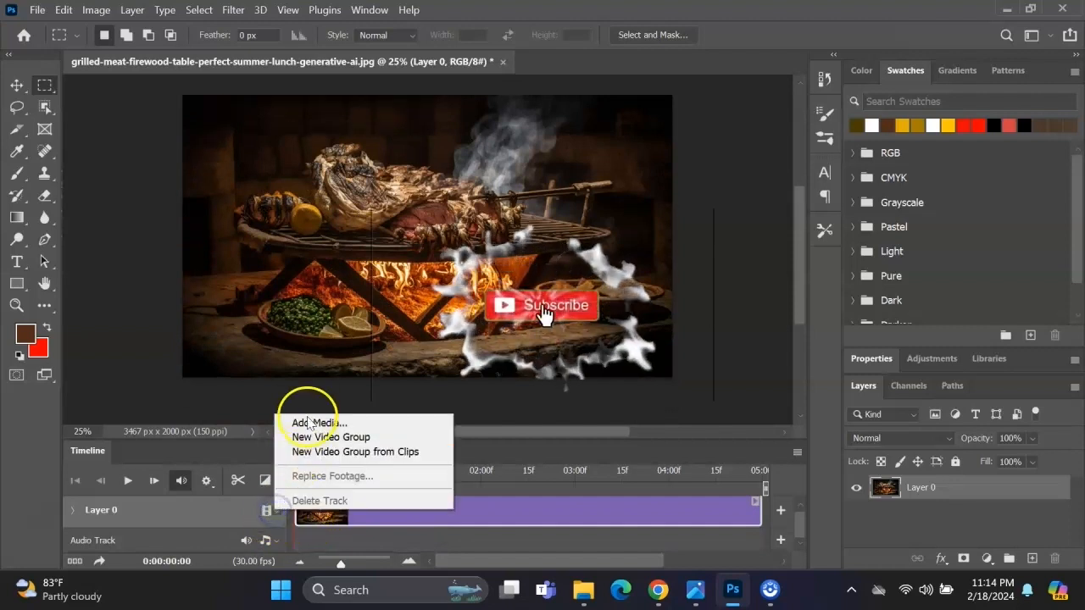
left_click(309, 422)
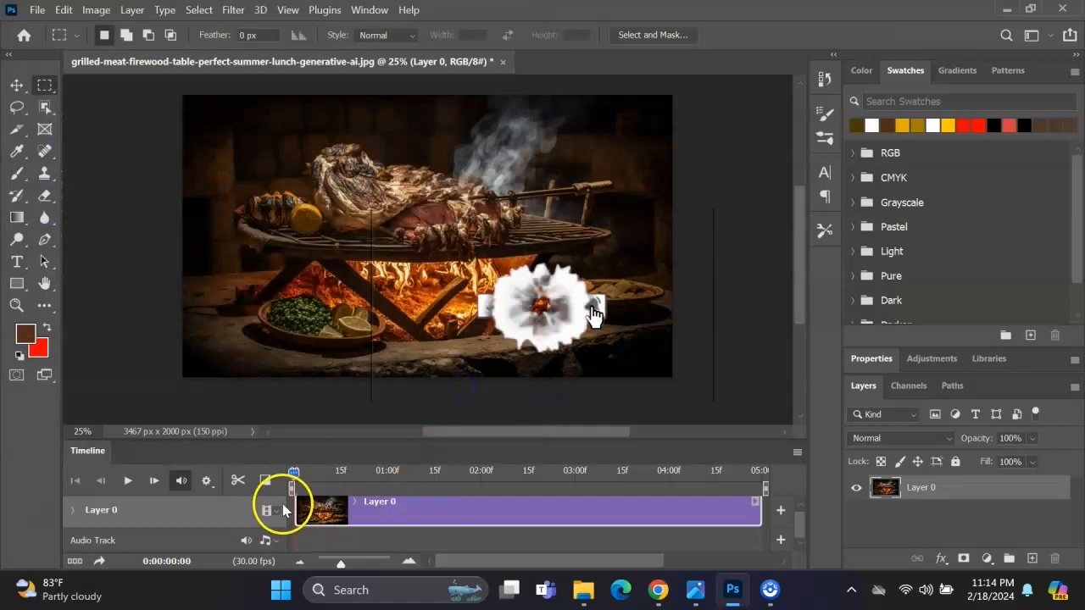
left_click(269, 510)
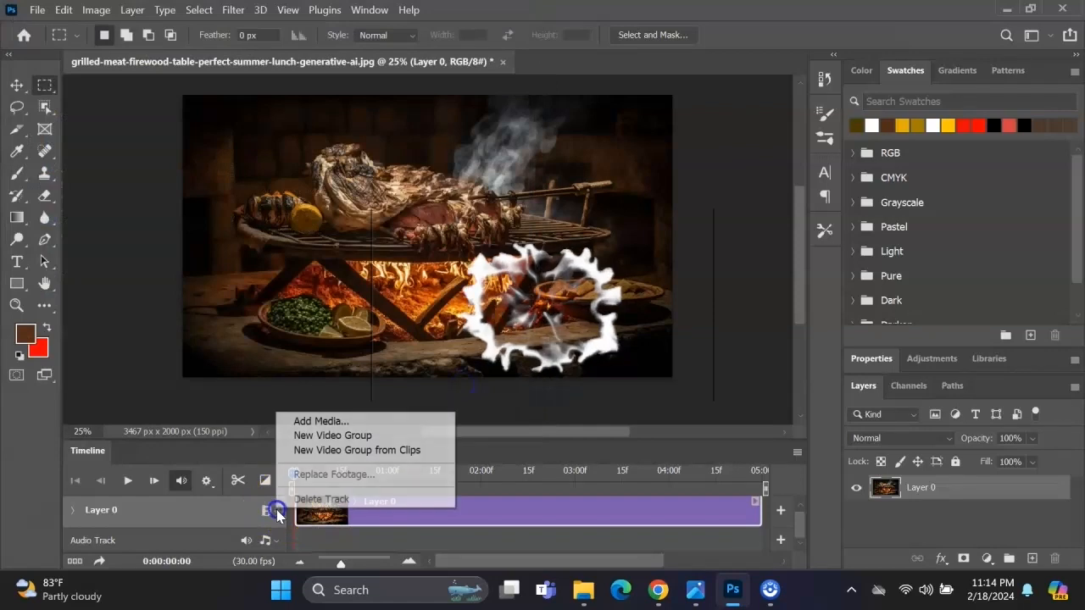
left_click(310, 436)
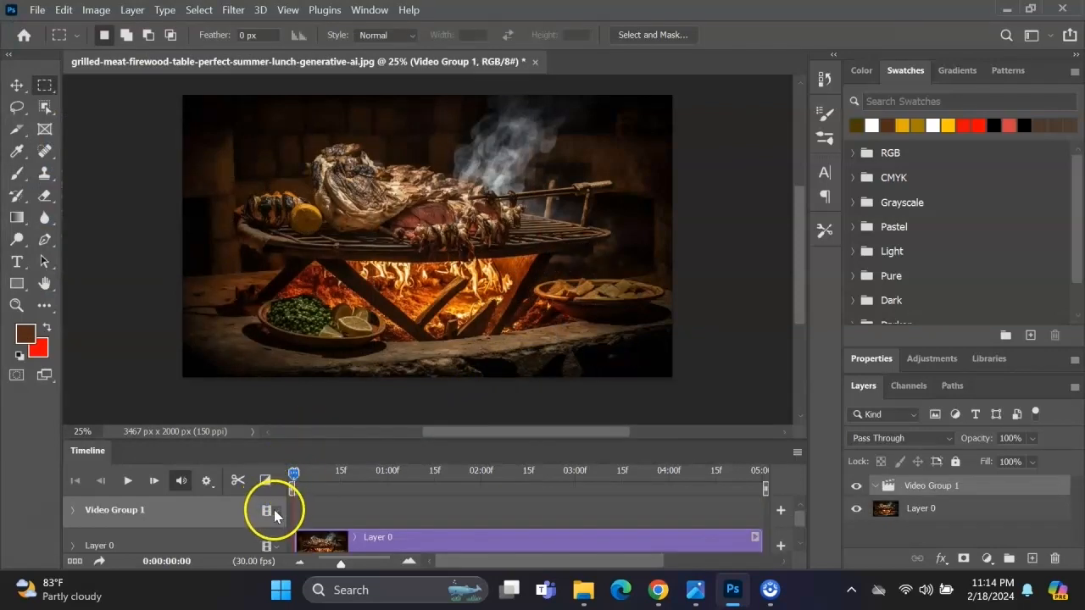
- Add the clip "Action stock footage with a black screen (32) - fire" to the new video group
left_click(274, 510)
left_click(310, 419)
double_click(211, 192)
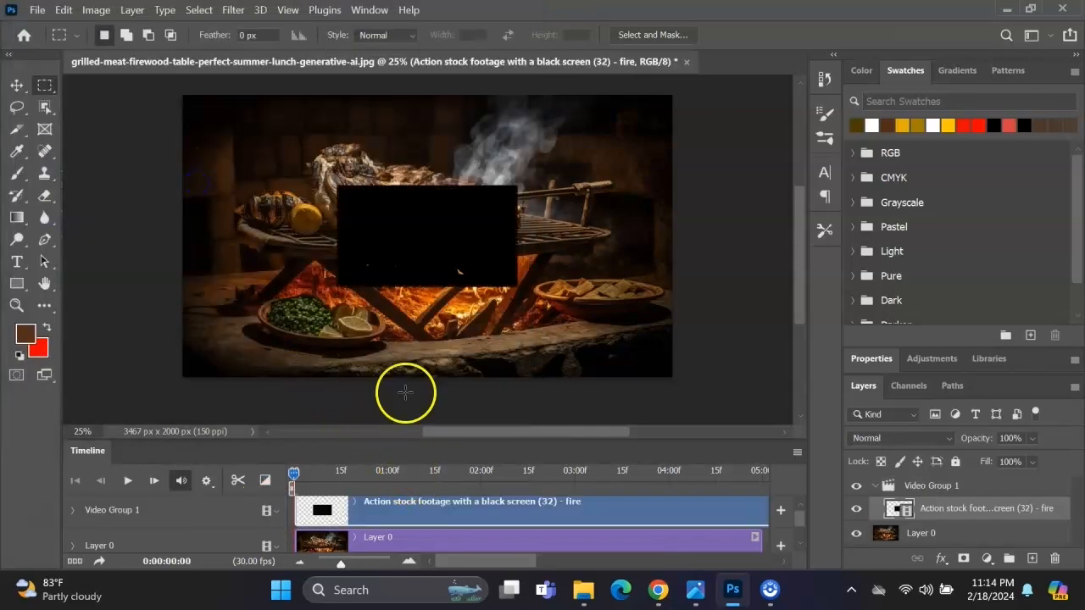
- Move the playhead to 0:00:00:24 and reposition the fire clip over the flames beneath the grill
left_click_drag(335, 471, 369, 471)
left_click(18, 85)
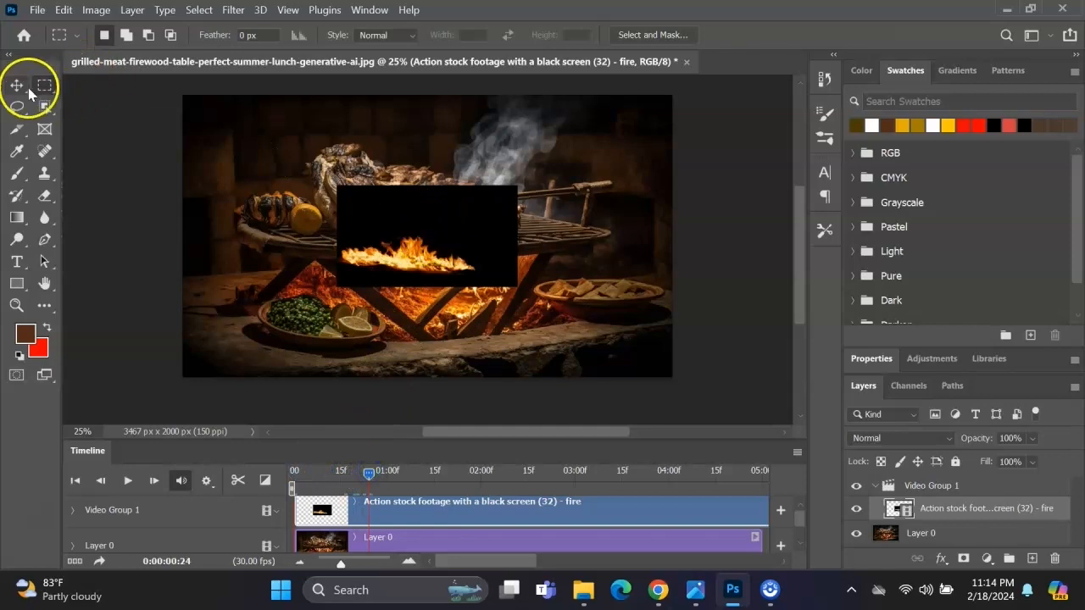
left_click_drag(389, 232, 407, 280)
right_click(906, 513)
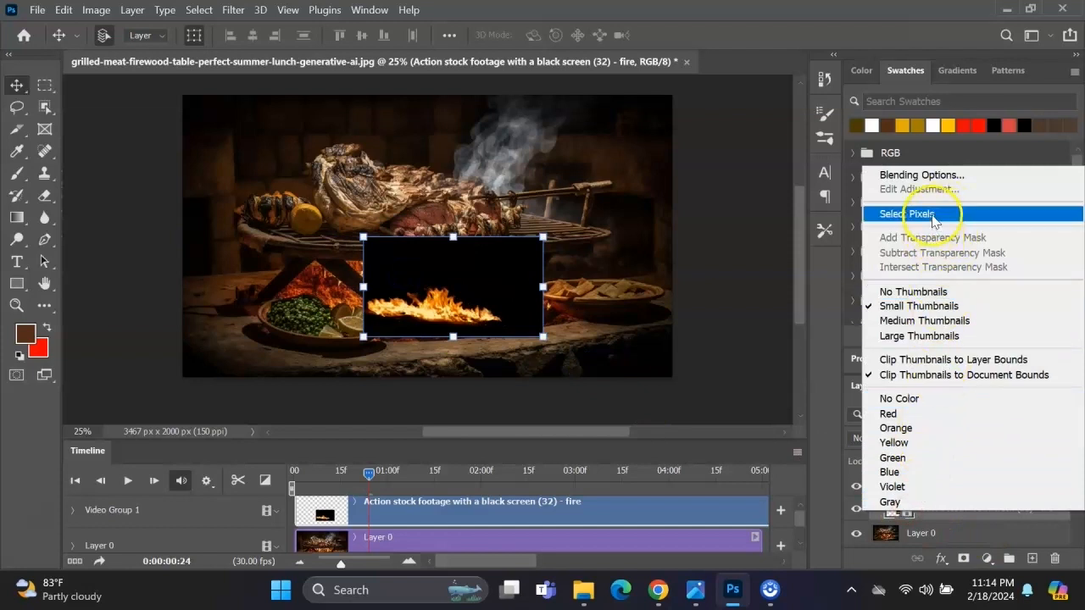
left_click(437, 330)
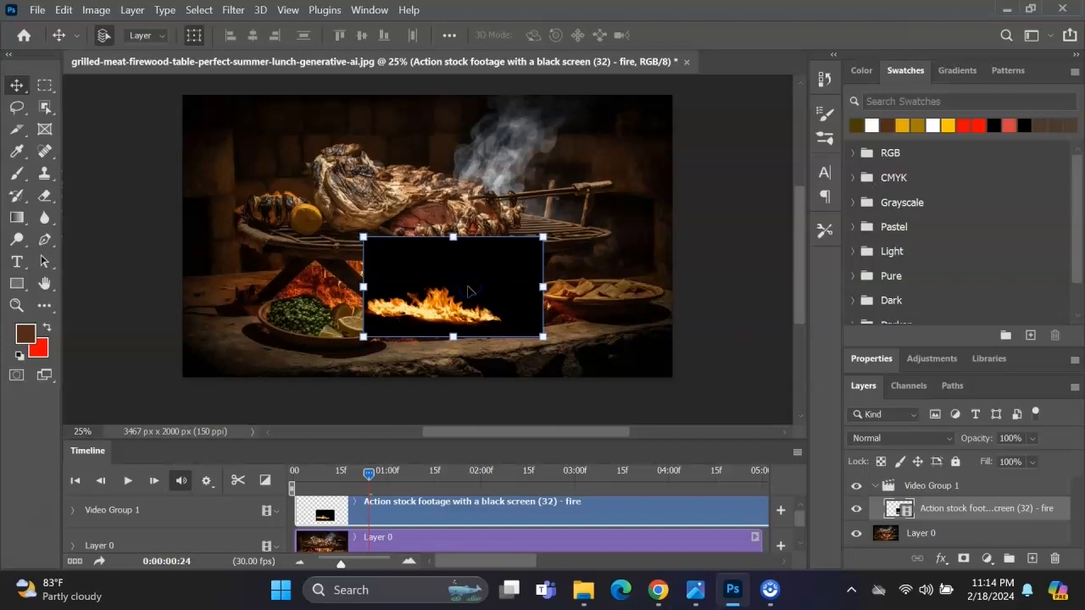
right_click(911, 513)
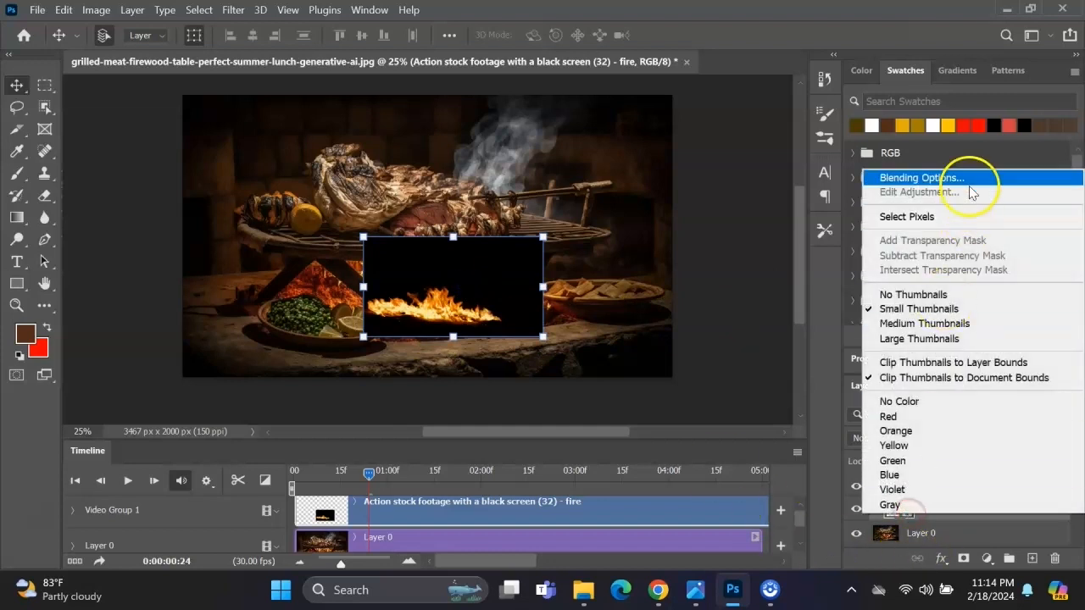
left_click(919, 530)
- Convert the fire clip layer to a smart object and open its contents for editing
right_click(932, 508)
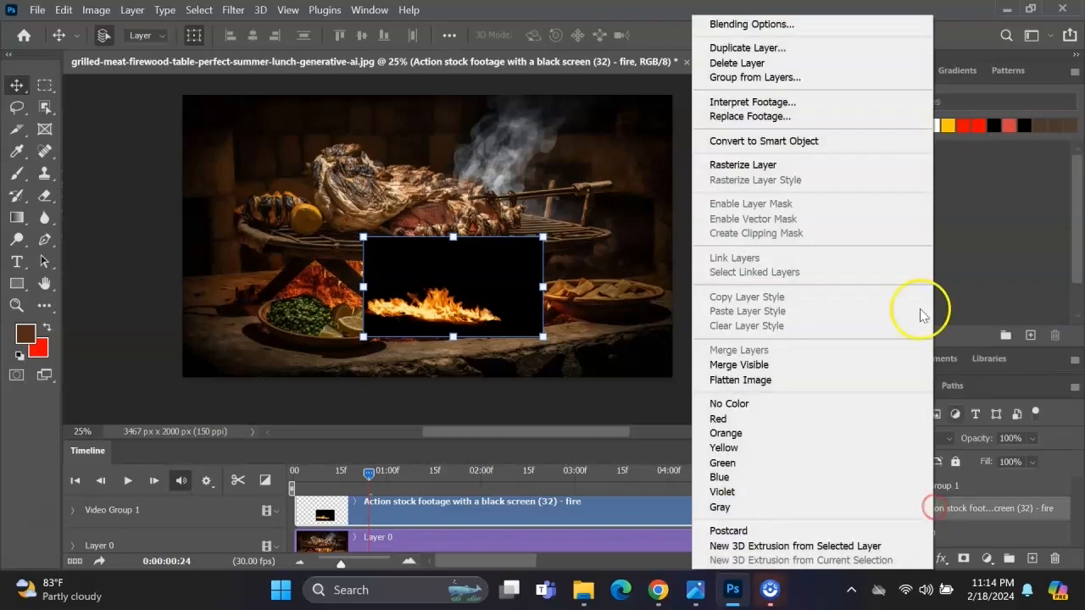
left_click(862, 141)
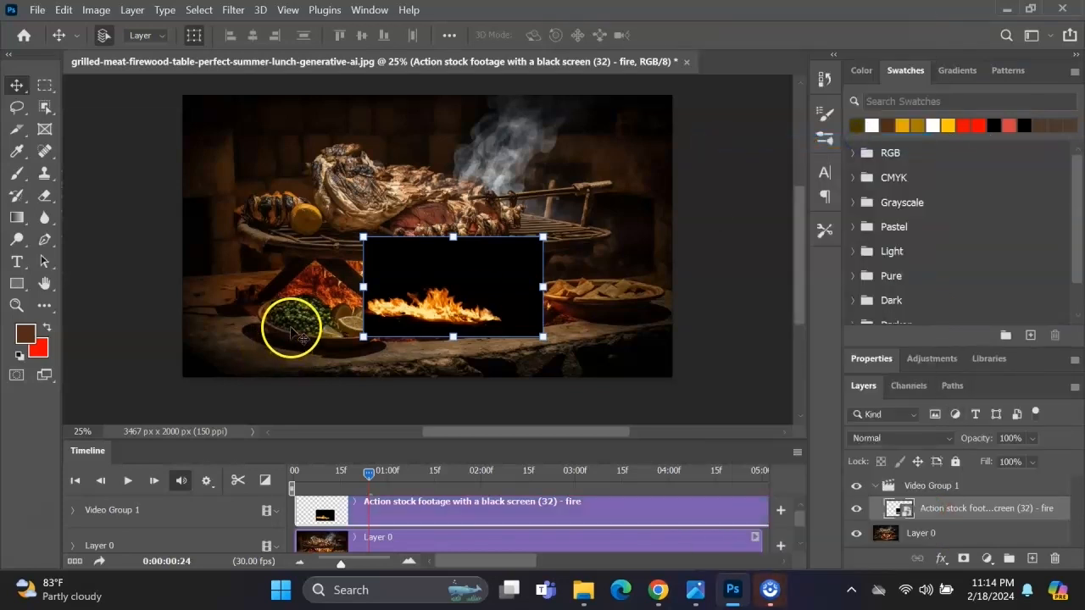
double_click(898, 508)
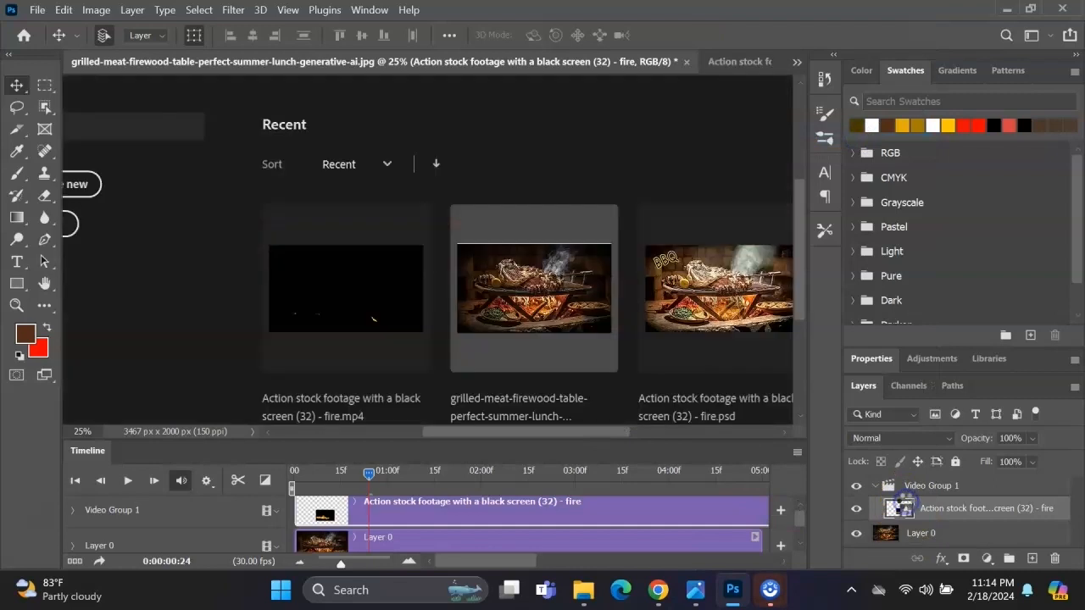
- Display only the Red channel of the fire clip and move the playhead to 0:00:03:04
left_click(909, 387)
left_click(854, 415)
left_click(854, 474)
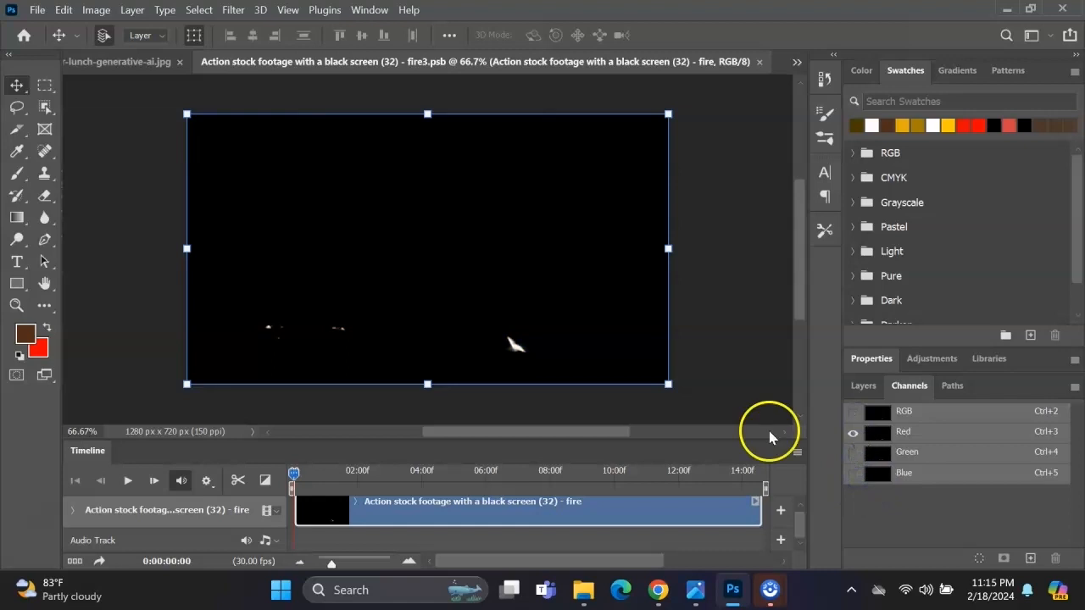
left_click_drag(404, 490, 438, 479)
left_click(903, 433)
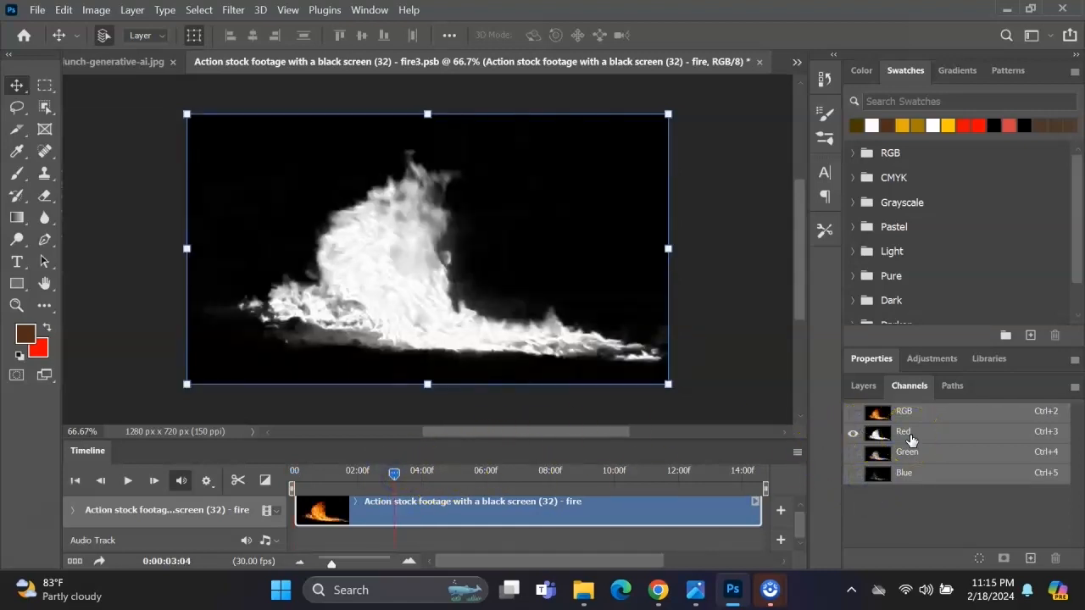
- Increase the fire clip's contrast with Levels, using input values of 50, 0.58 and 226
key("ctrl+l")
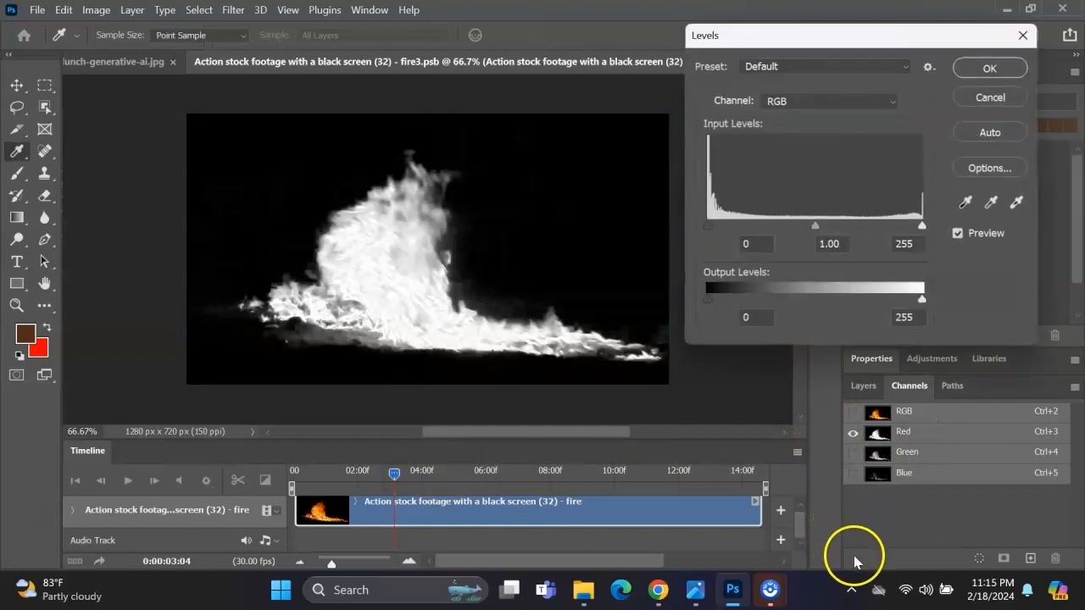
left_click_drag(710, 224, 763, 224)
mouse_move(844, 225)
left_mouse_down()
mouse_move(816, 234)
mouse_move(920, 218)
mouse_move(879, 226)
mouse_move(878, 236)
mouse_move(916, 236)
left_mouse_up()
mouse_move(756, 228)
left_mouse_down()
mouse_move(852, 219)
mouse_move(739, 219)
left_mouse_up()
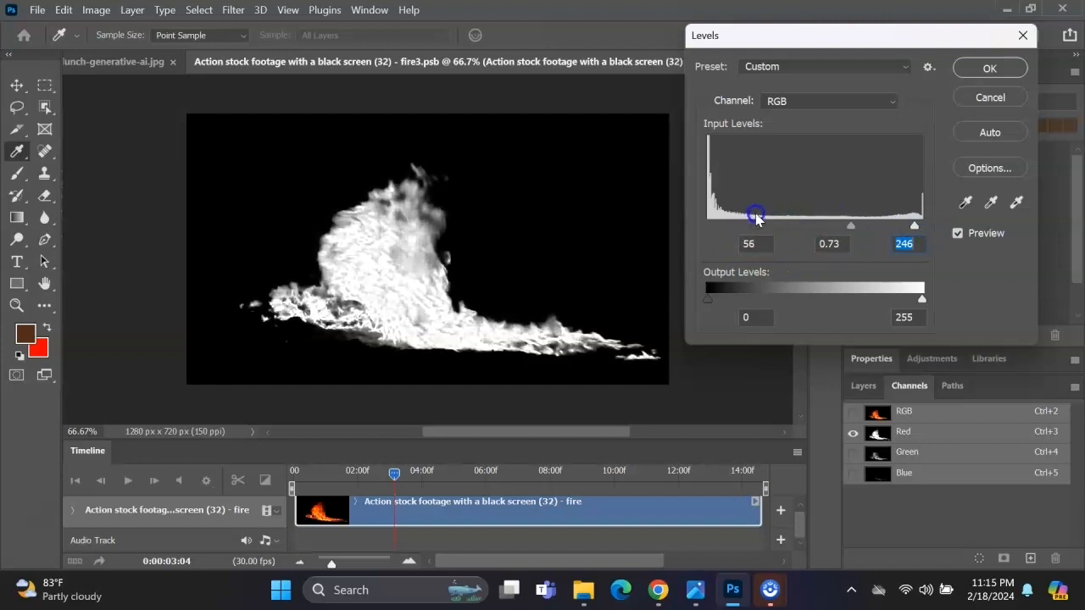
mouse_move(851, 228)
left_mouse_down()
mouse_move(822, 229)
mouse_move(900, 229)
mouse_move(831, 229)
mouse_move(847, 227)
left_mouse_up()
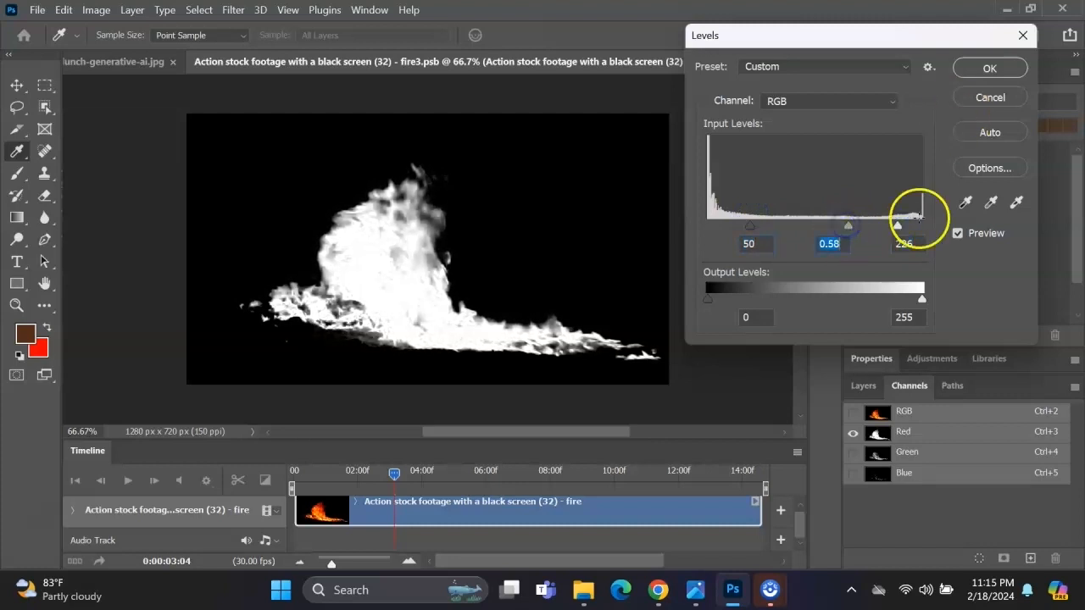
left_click(1014, 69)
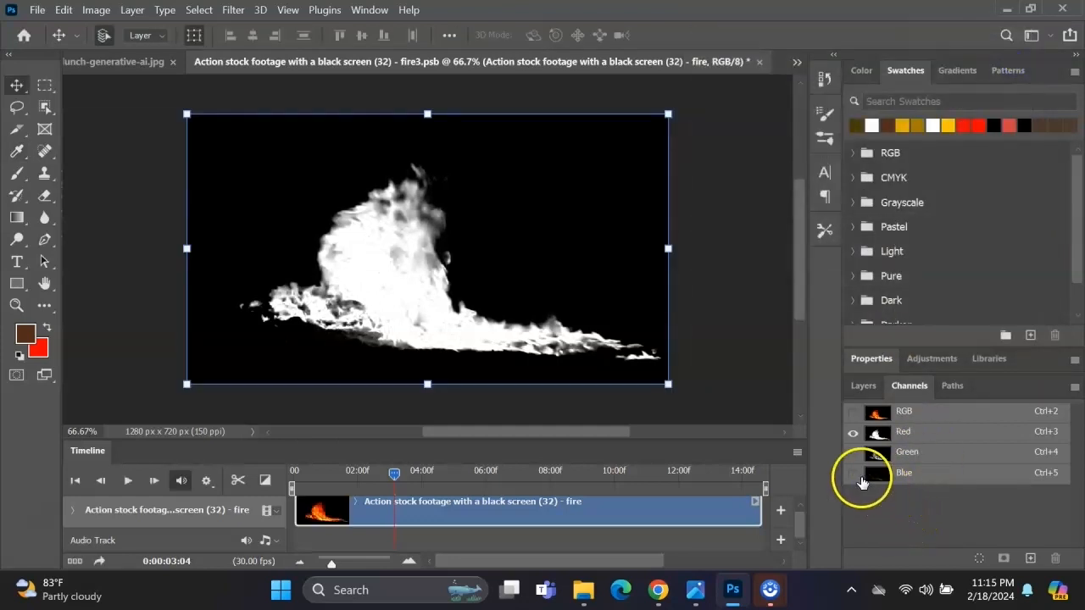
left_click(879, 439, "ctrl")
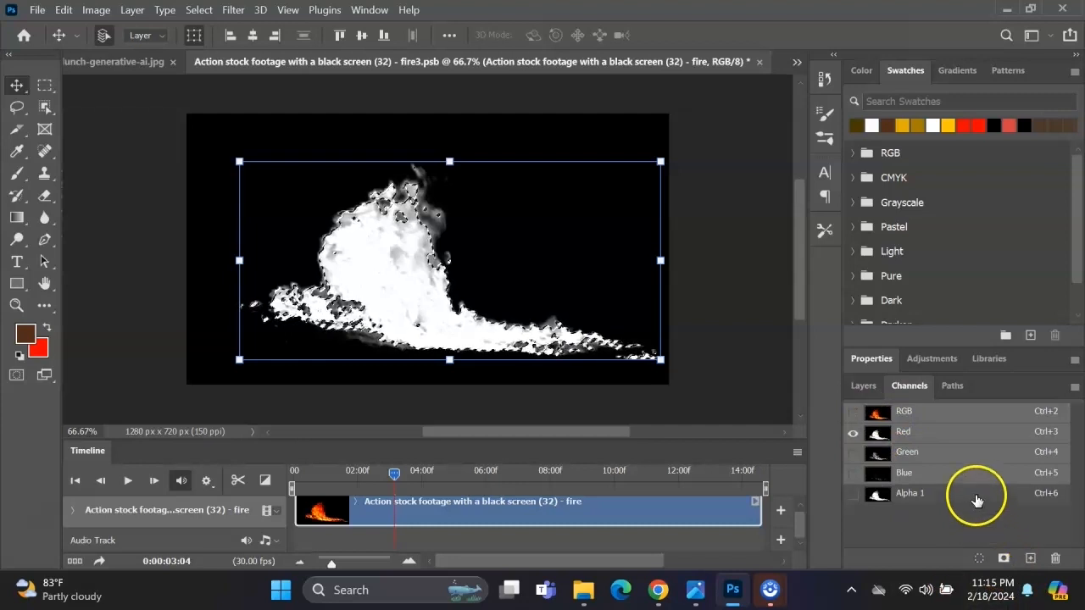
left_click(880, 493)
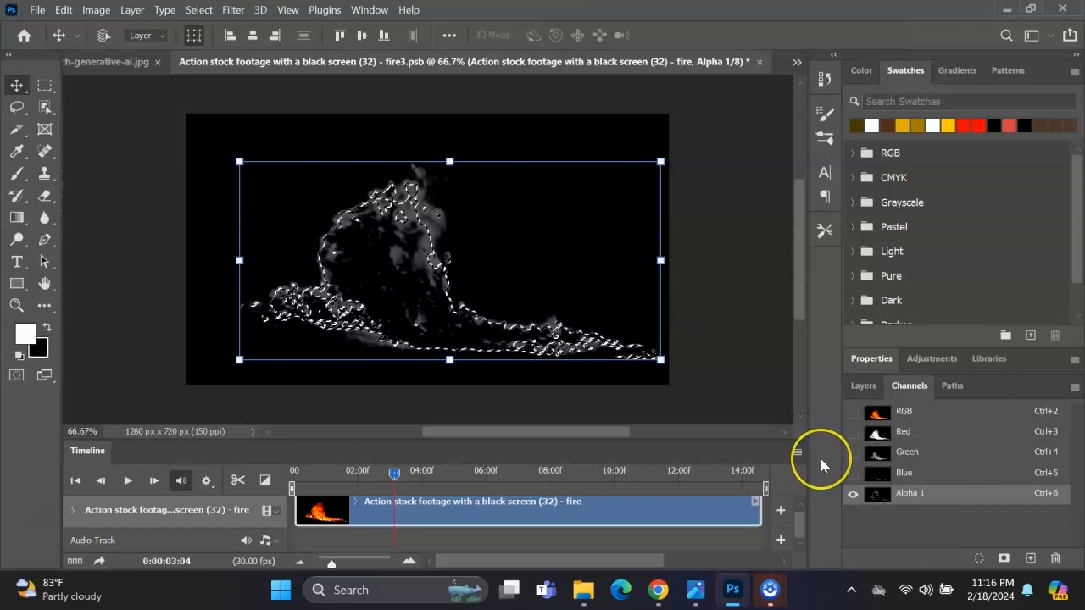
key("ctrl+z")
key("ctrl+z")
key("ctrl+z")
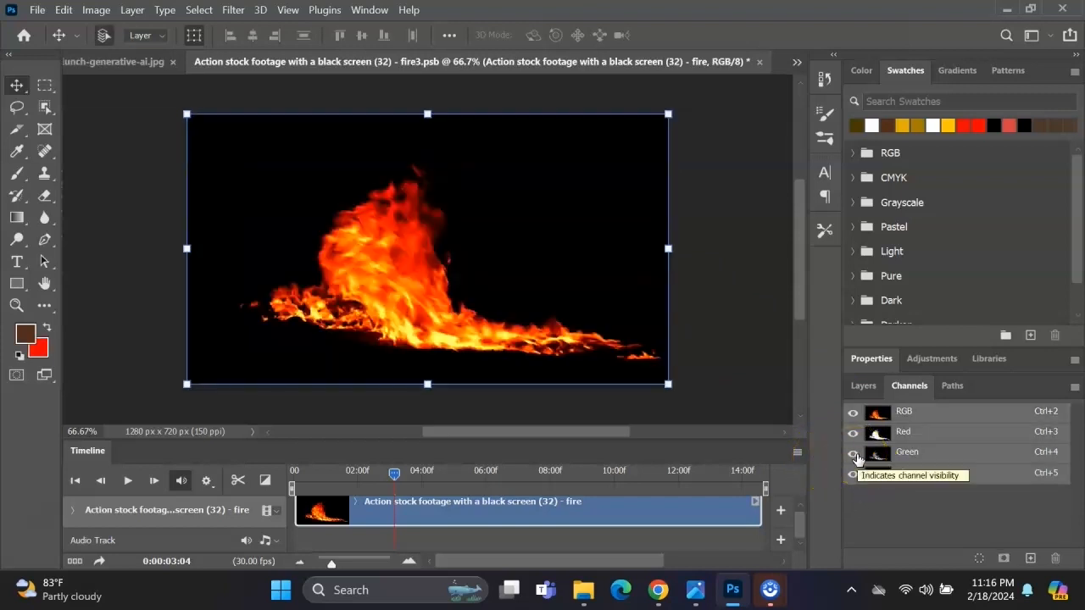
- Hide the Green and Blue channels so that only the Red channel of the fire clip is displayed
left_click(854, 433)
left_click(854, 454)
left_click(854, 433)
left_click(853, 473)
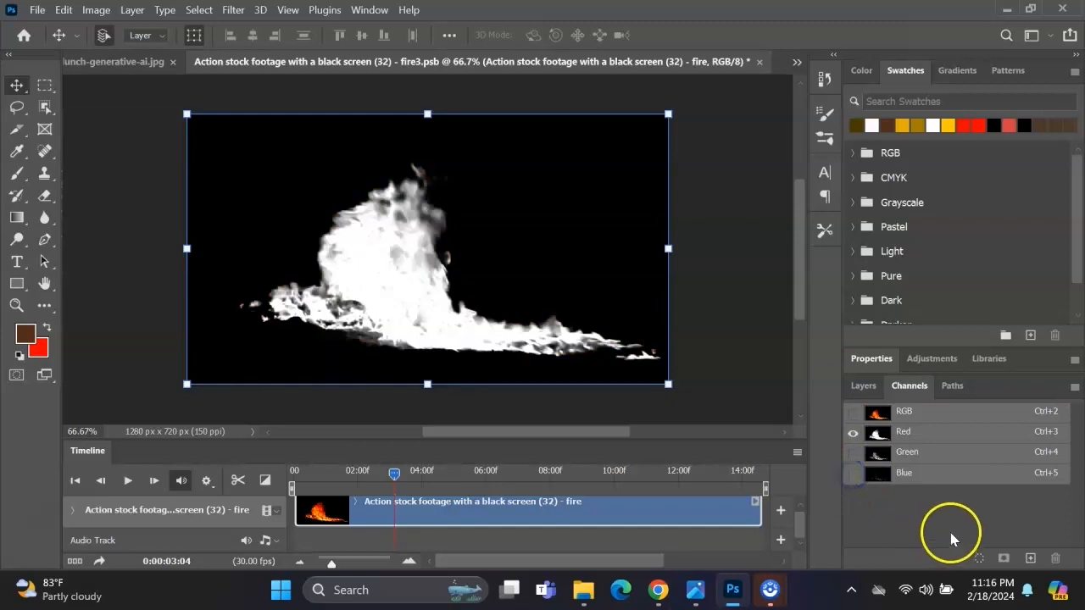
- Apply another Levels adjustment to the fire clip with input values of 58, 1.19 and 218
key("ctrl+l")
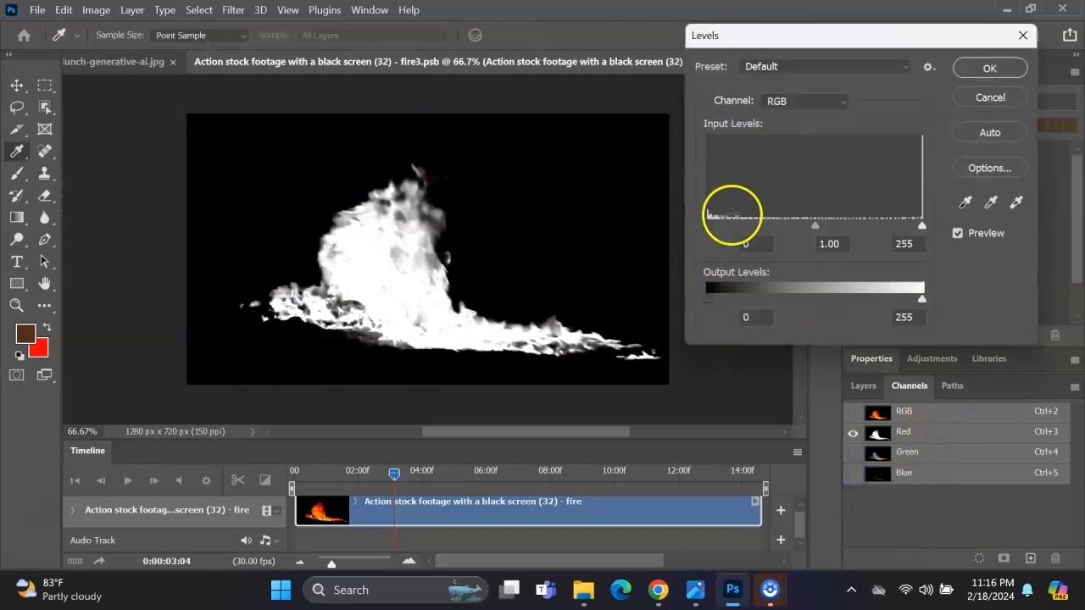
left_click_drag(814, 227, 801, 226)
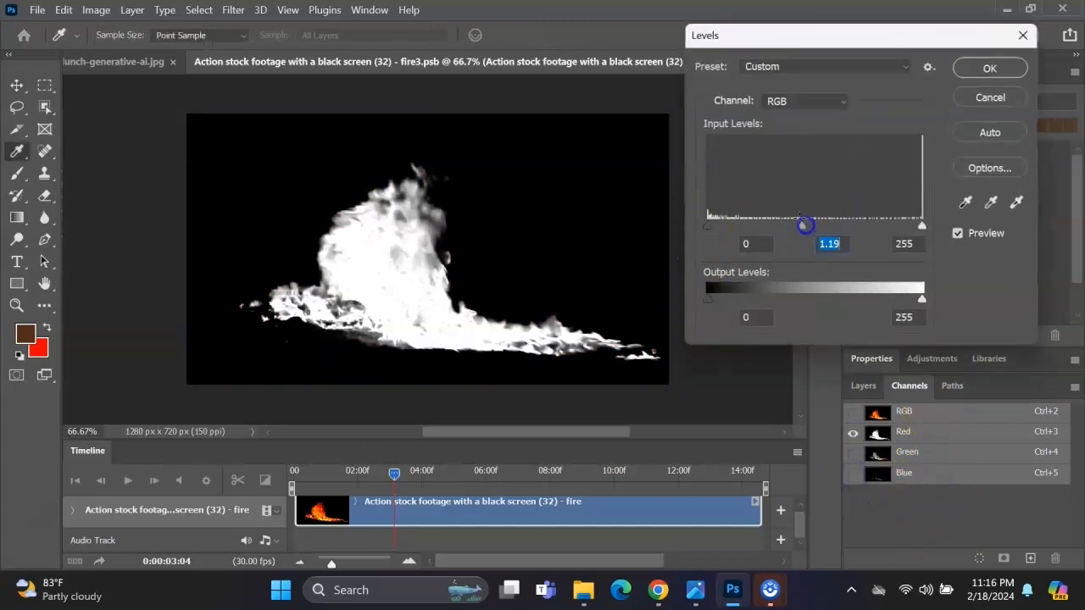
left_click_drag(924, 227, 887, 224)
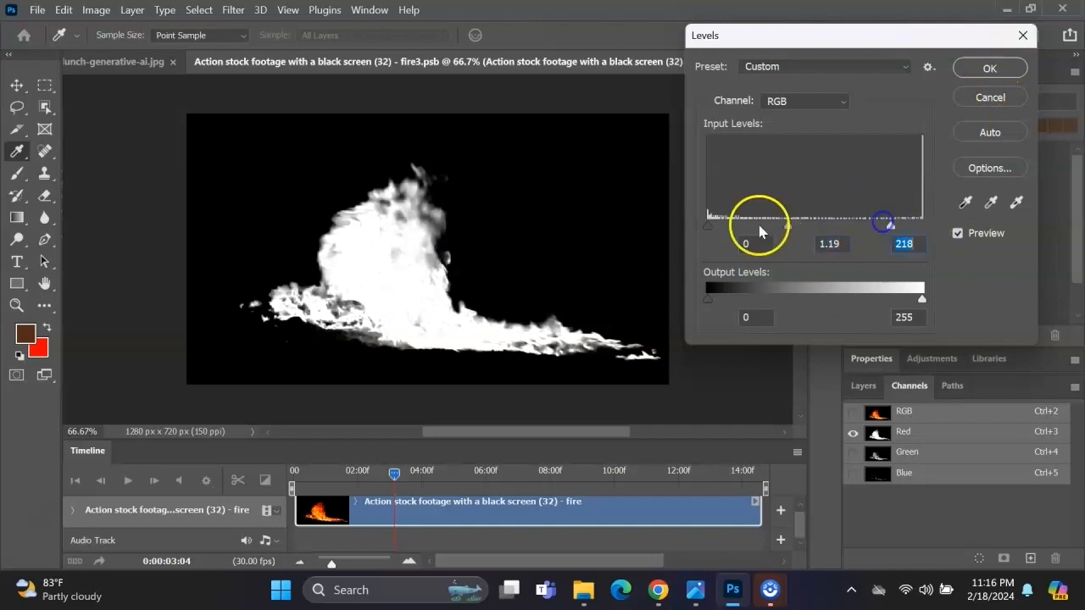
left_click_drag(708, 225, 750, 229)
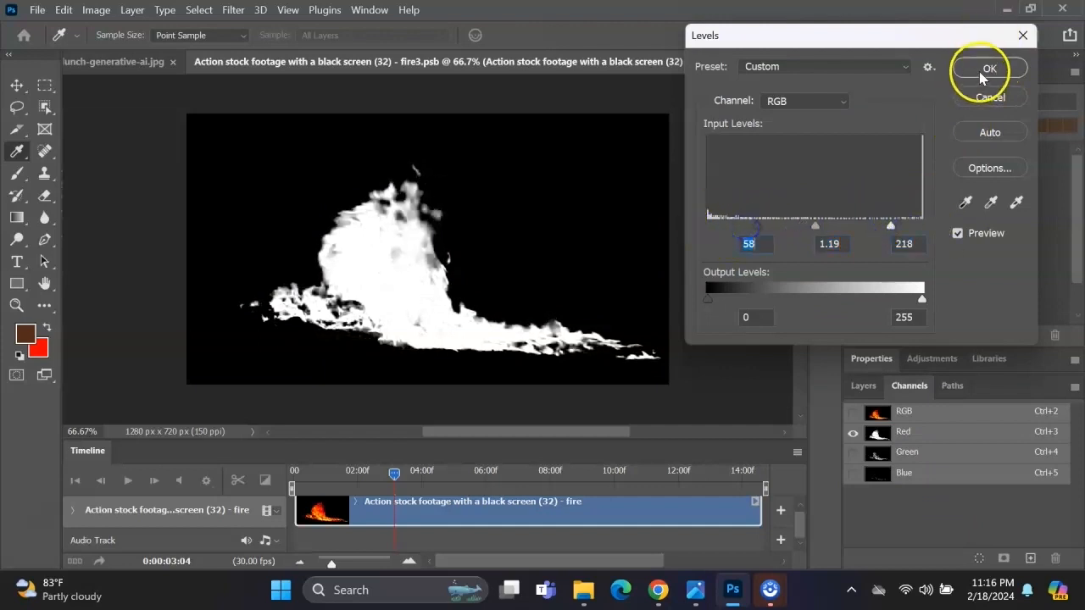
left_click(989, 68)
key("v")
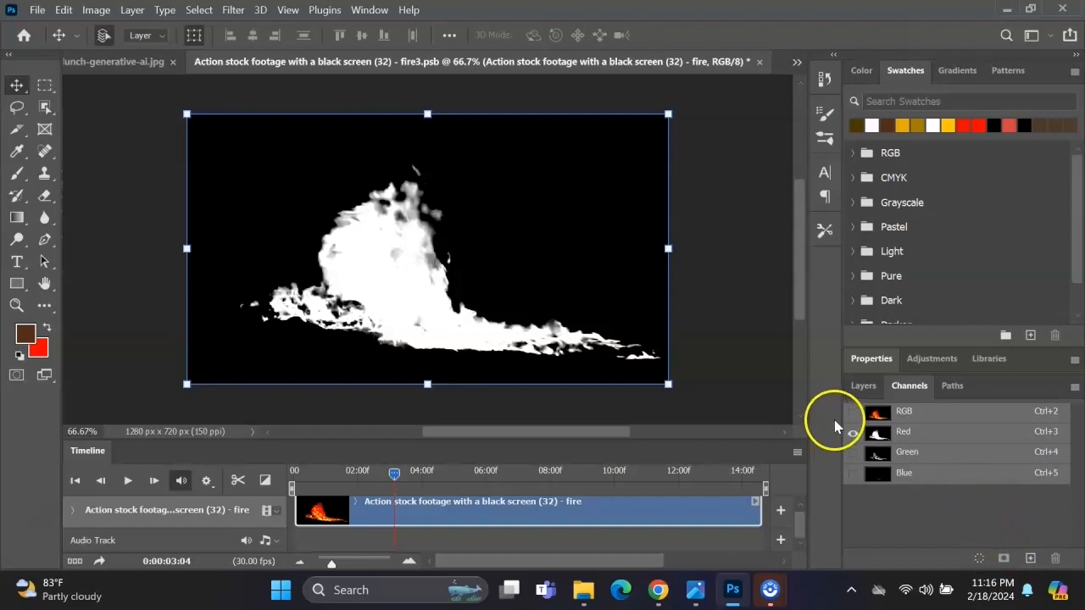
key("ctrl+l")
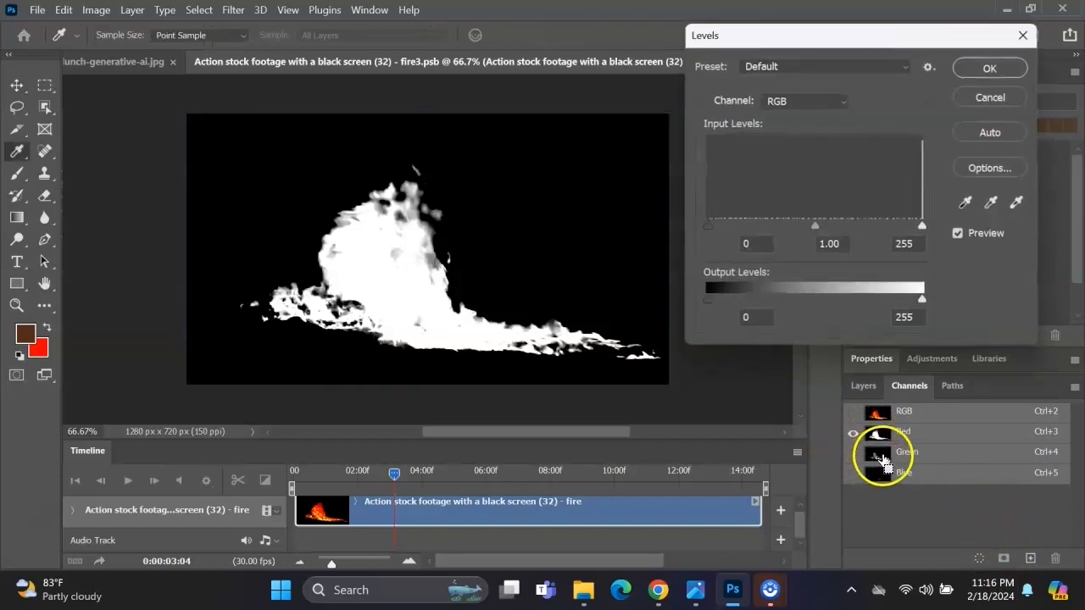
left_click(993, 101)
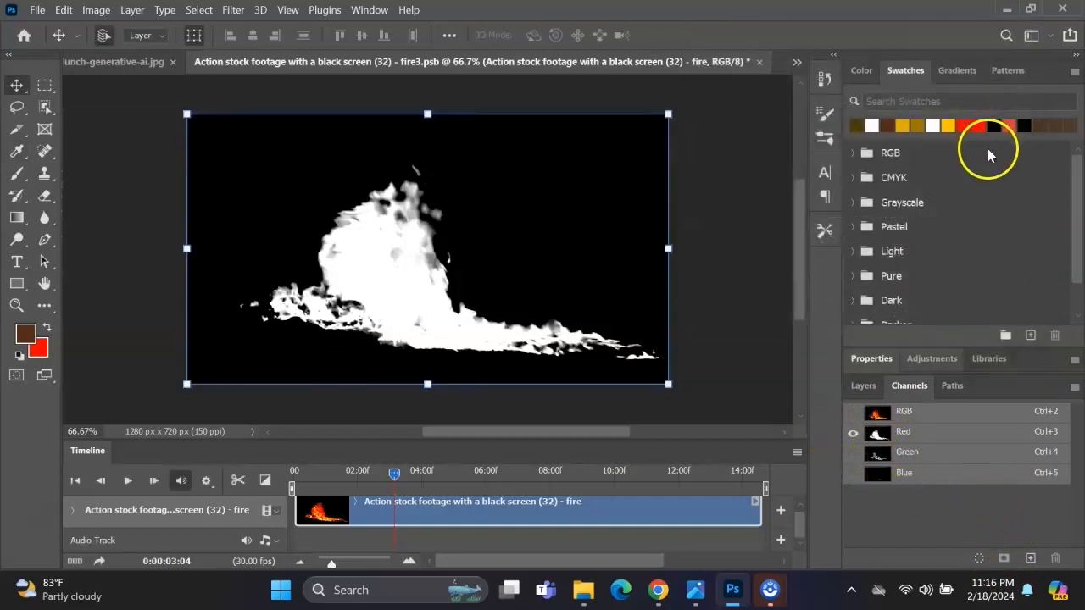
- Load the Red channel as a selection and add a layer mask from it to the fire clip
left_click(878, 432, "ctrl")
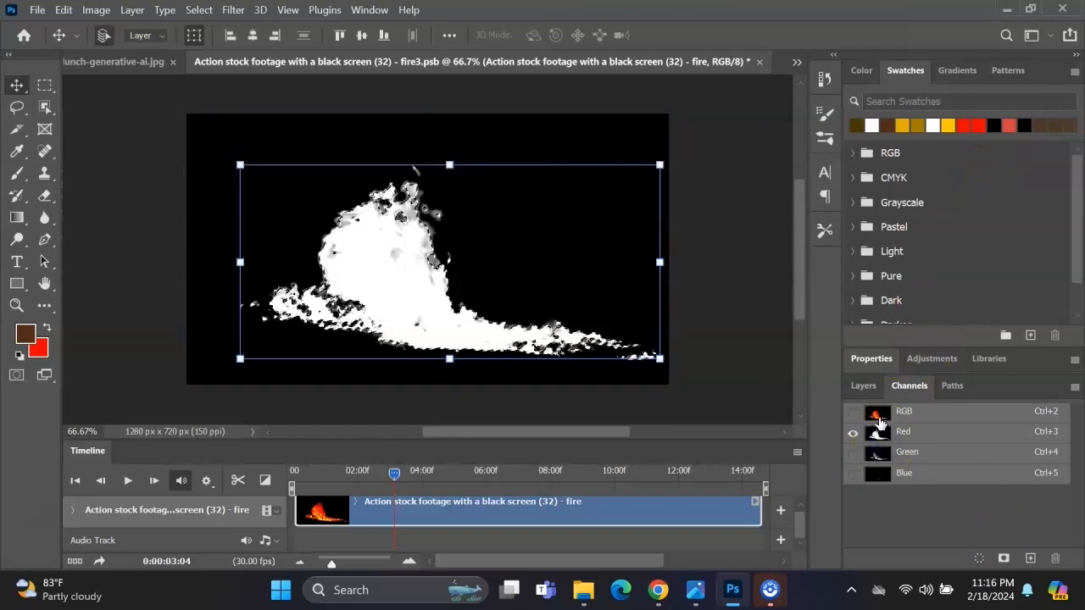
left_click(873, 386)
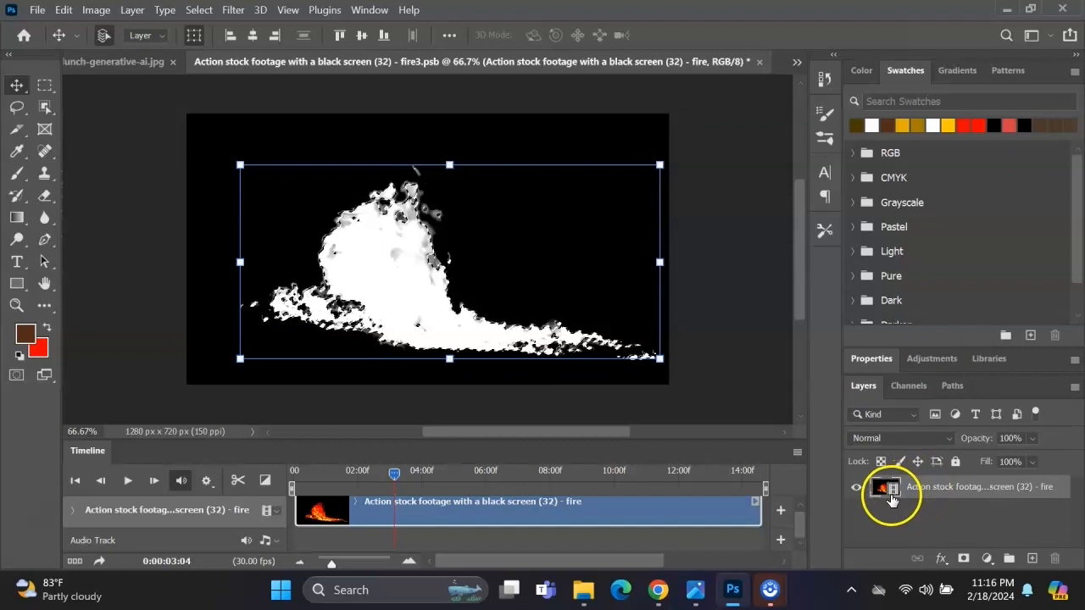
left_click(963, 558)
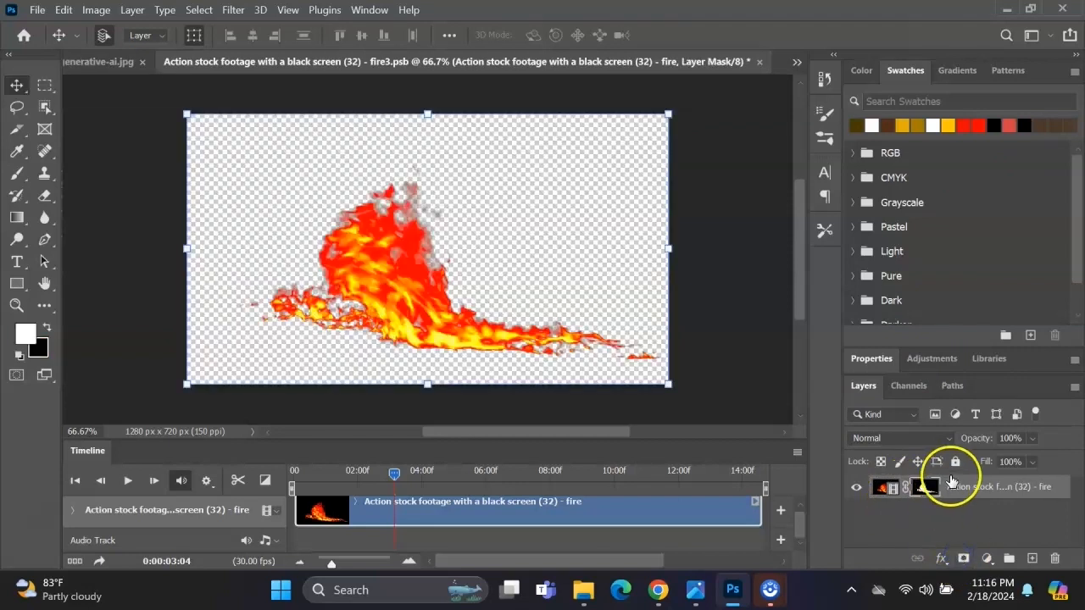
left_click(923, 490)
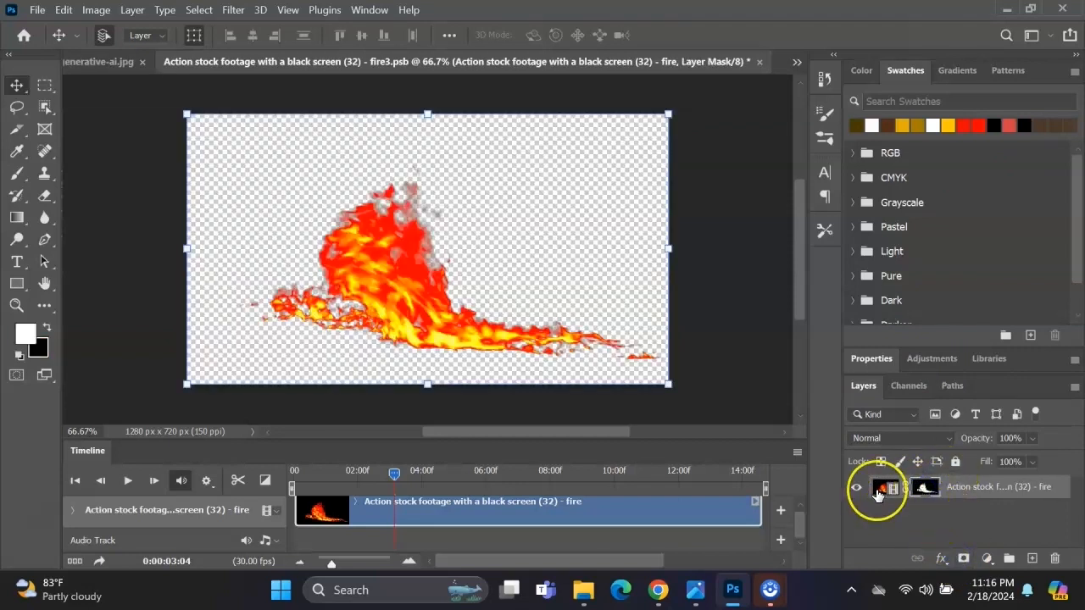
left_click(922, 492)
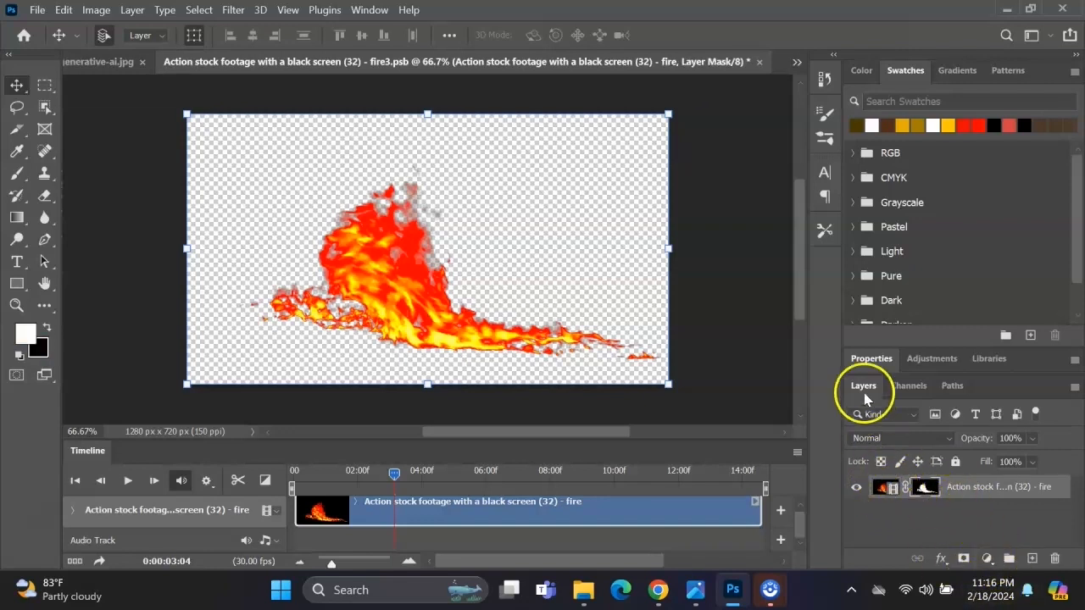
- Inspect the fire clip's mask properties and channels, and scrub the playhead to 0:00:14:13 to check the masked flames
left_click(874, 361)
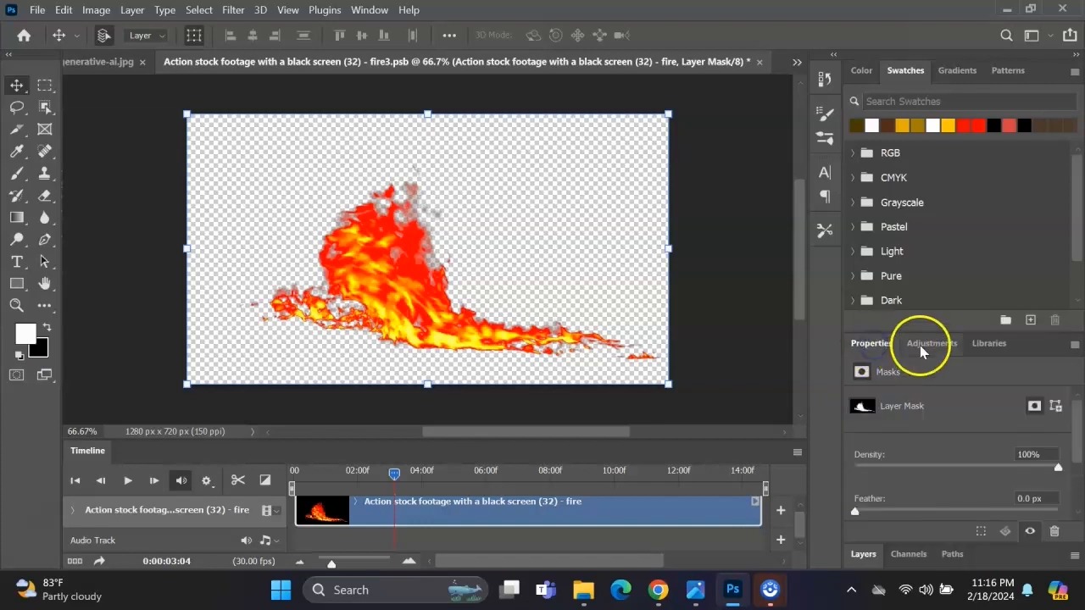
left_click(872, 558)
left_click(900, 386)
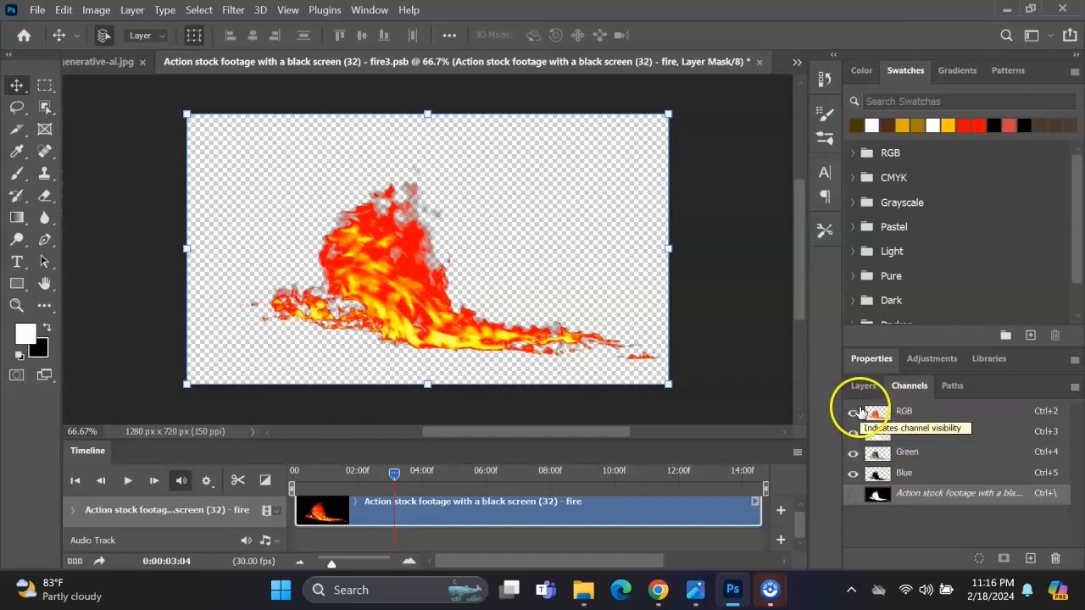
left_click(366, 475)
left_click_drag(365, 475, 441, 473)
left_click_drag(558, 475, 796, 506)
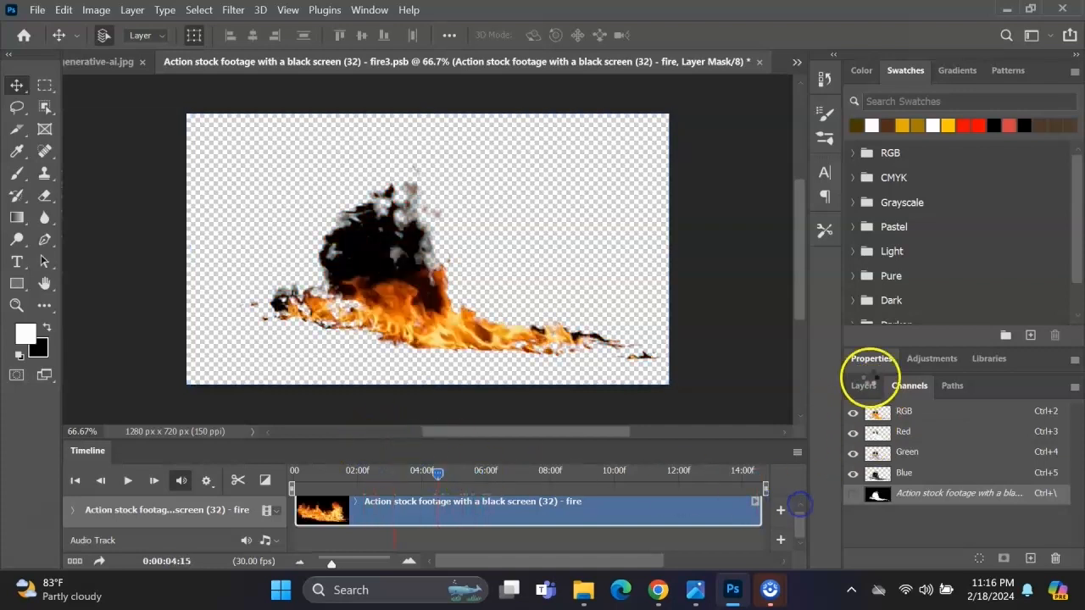
- Open the fire clip's layer mask in Select and Mask, and set Smooth to 61 and Feather to 14.0 px
left_click(864, 390)
left_click(890, 490)
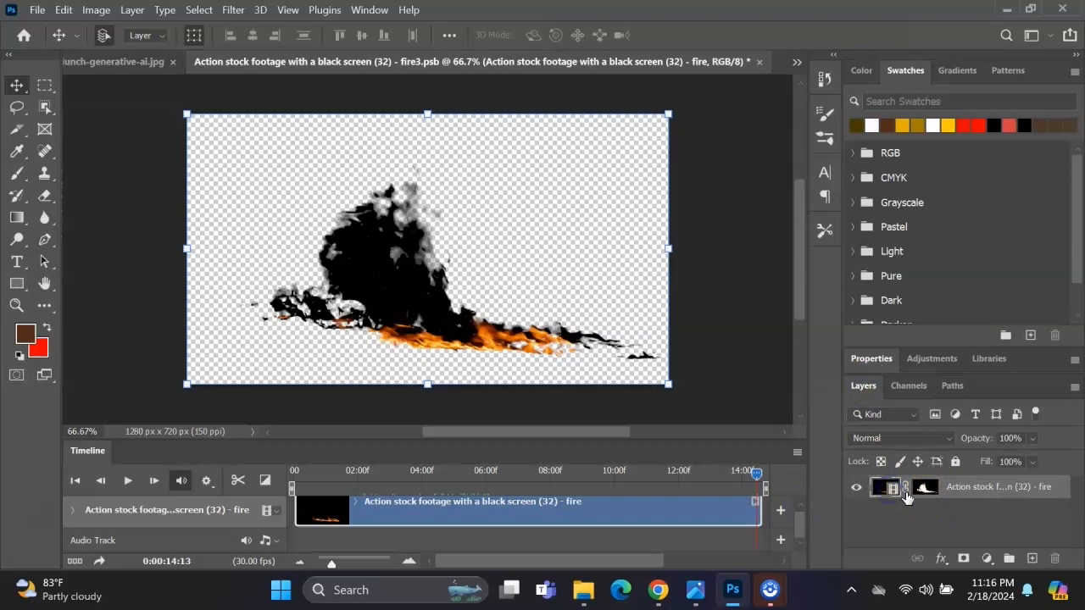
double_click(923, 489)
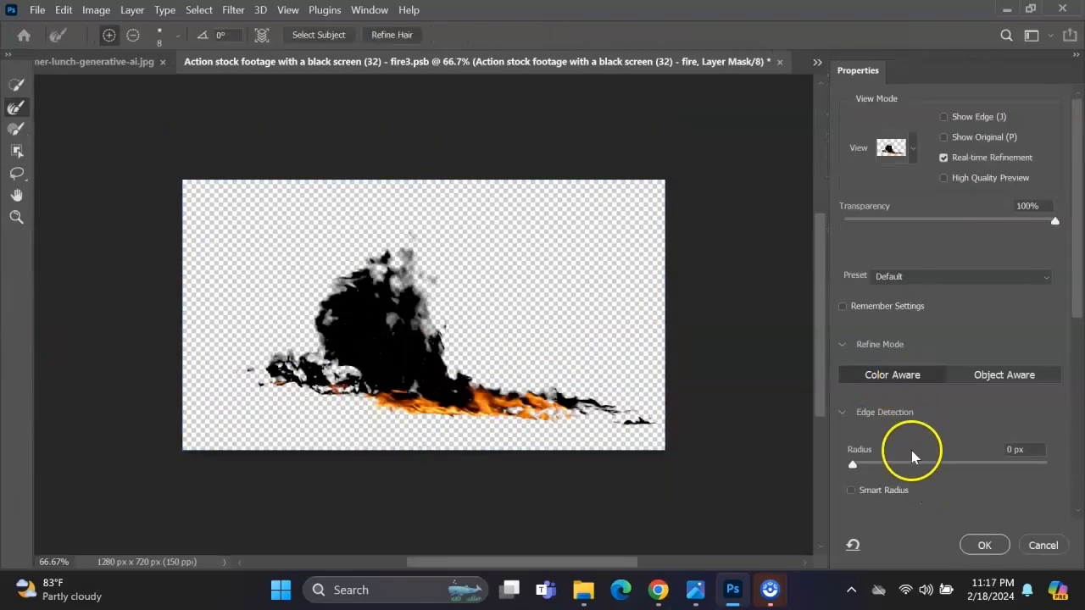
scroll(915, 441, "down", 5)
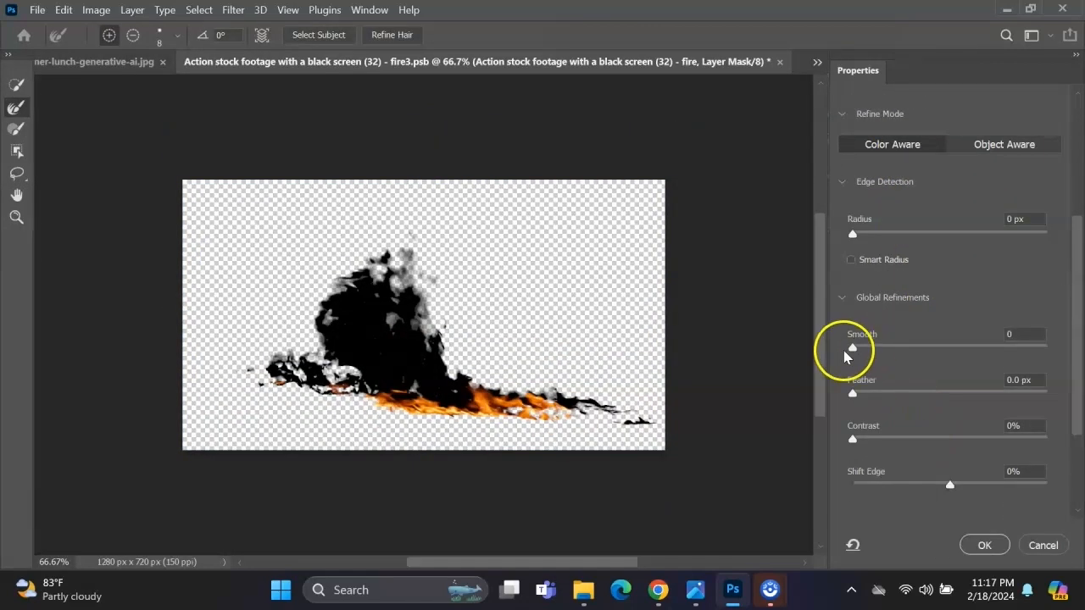
left_click_drag(958, 360, 971, 349)
left_click_drag(854, 394, 975, 402)
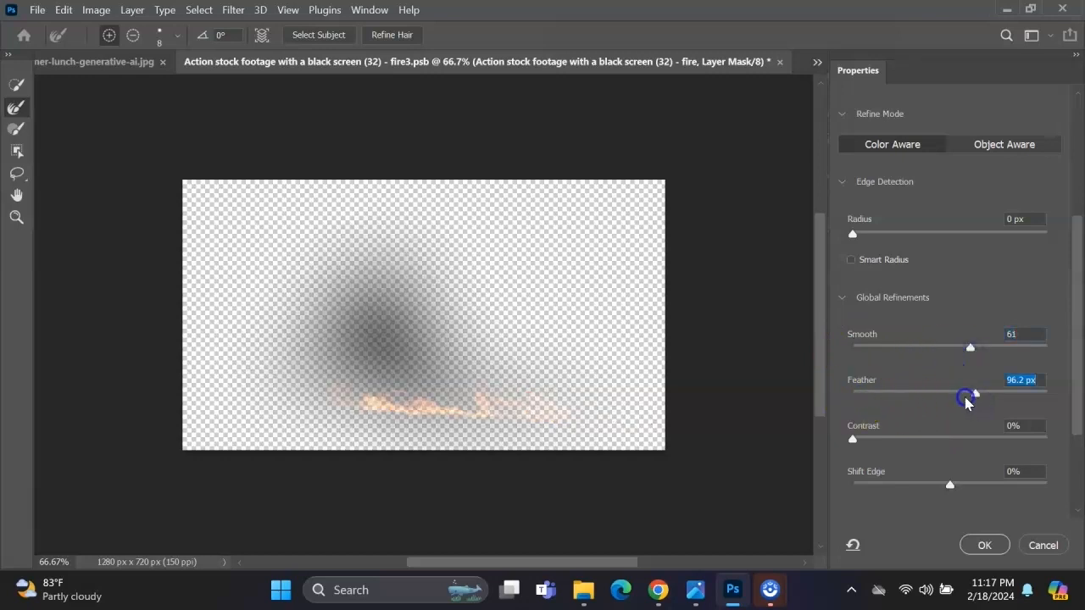
left_click_drag(1000, 399, 1013, 400)
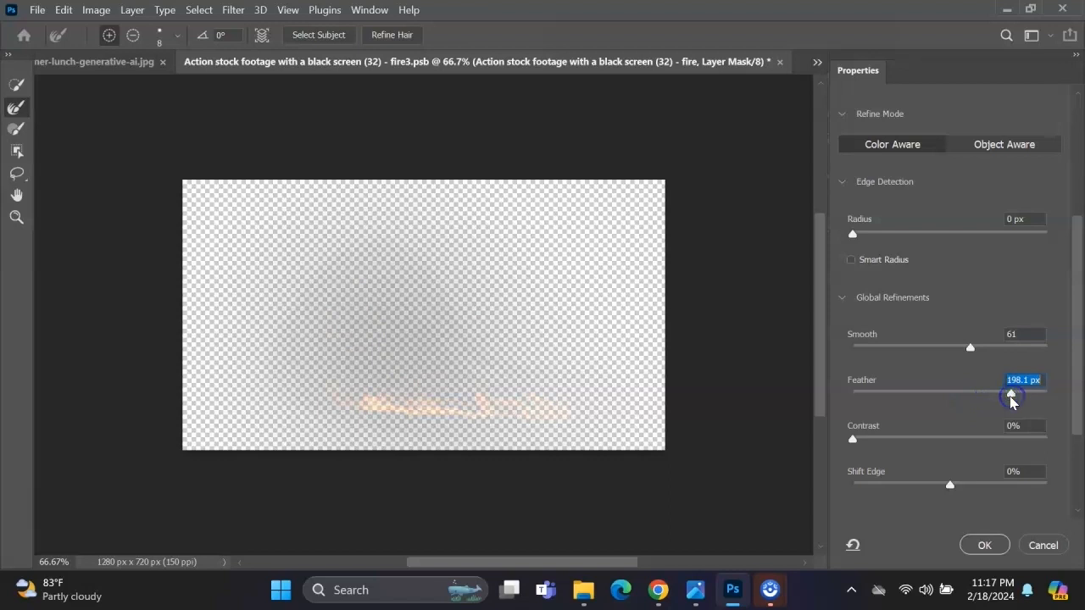
left_click_drag(934, 400, 937, 405)
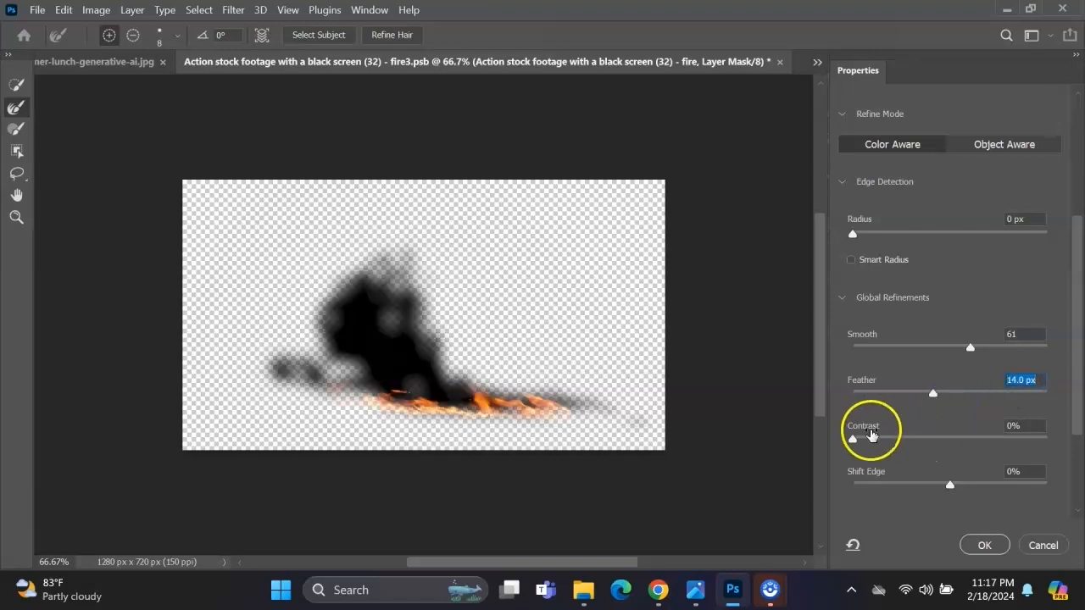
- Set the mask's Shift Edge to +53%, Contrast to 13% and Feather to 139.9 px
left_click_drag(853, 442, 971, 435)
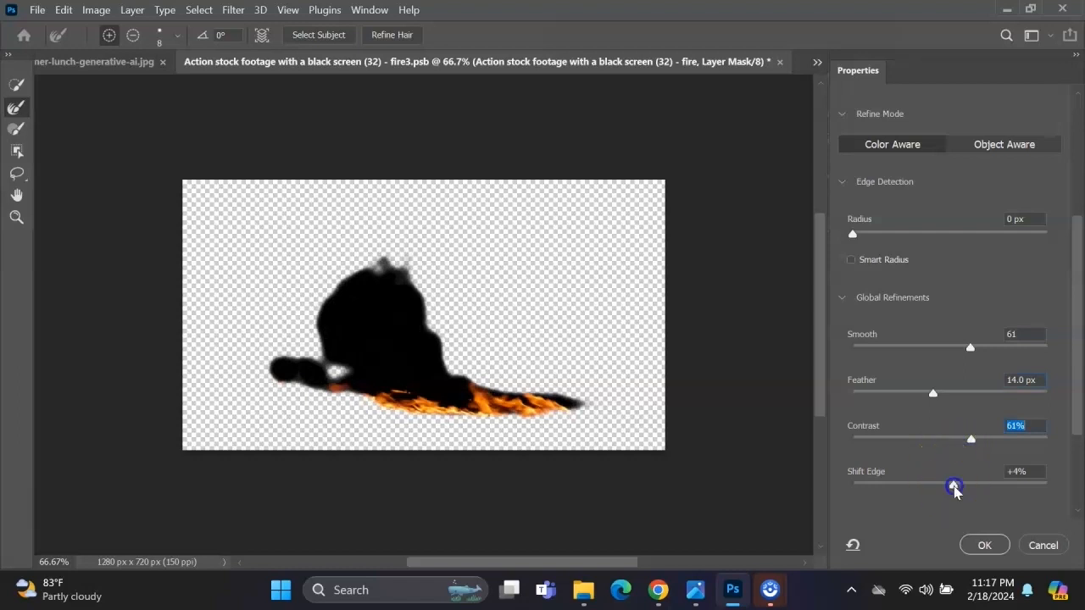
left_click_drag(873, 482, 967, 474)
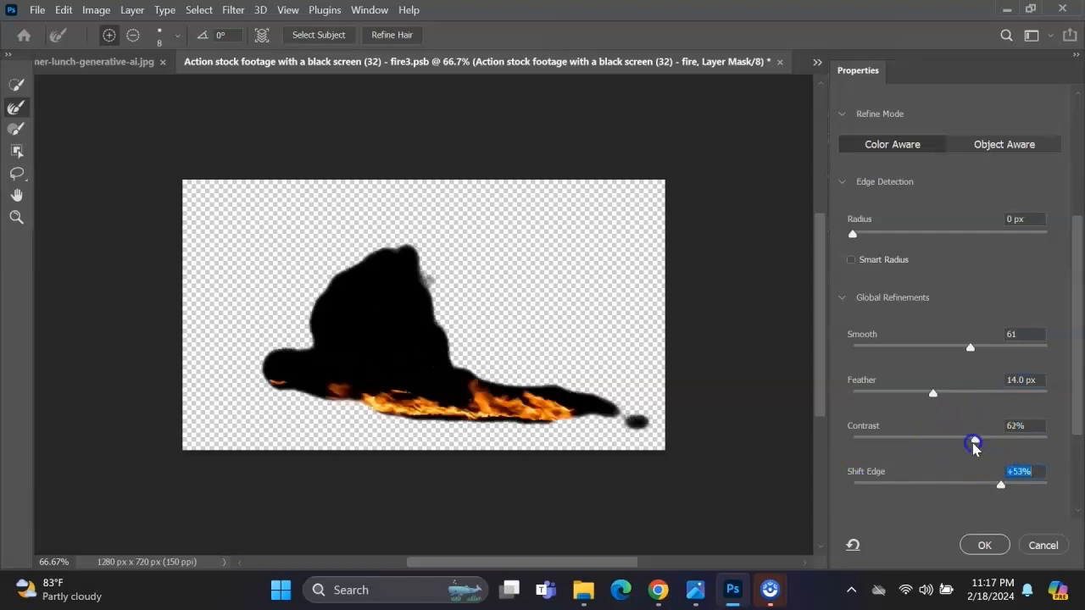
mouse_move(877, 439)
left_mouse_down()
mouse_move(903, 444)
mouse_move(873, 442)
left_mouse_up()
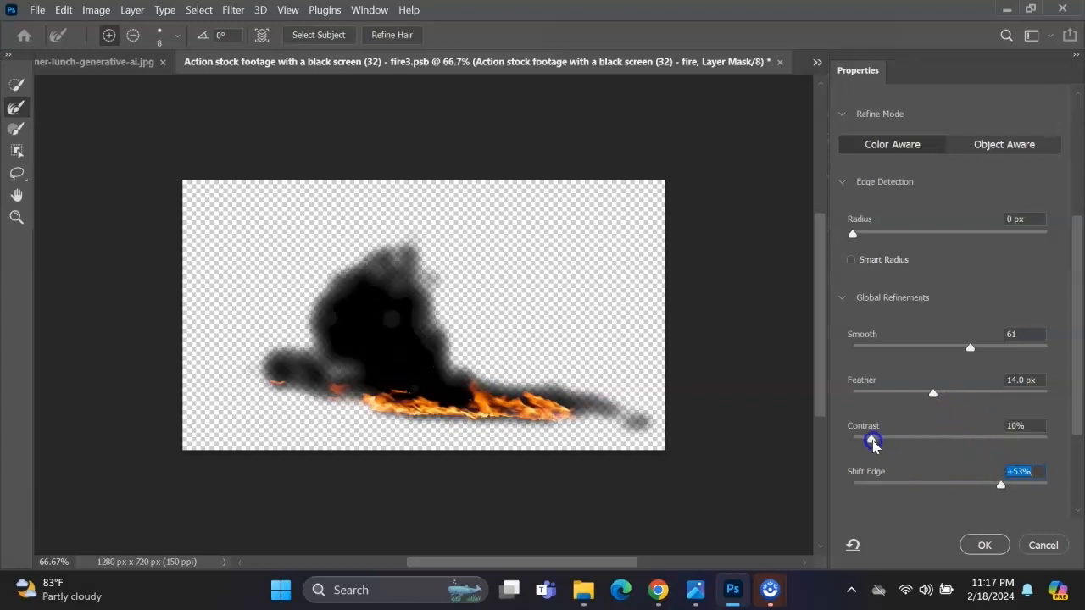
left_click_drag(940, 398, 991, 400)
mouse_move(876, 439)
left_mouse_down()
mouse_move(890, 440)
mouse_move(876, 439)
left_mouse_up()
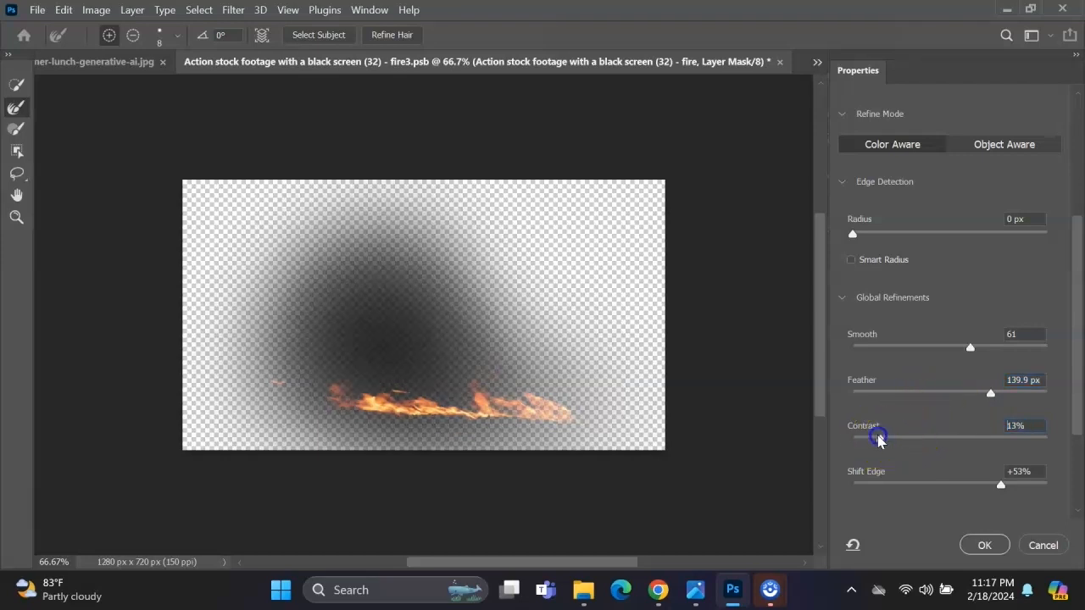
- Change the mask refinement to Smooth 100, Contrast 12% and Feather 378.9 px
left_click_drag(954, 399, 946, 404)
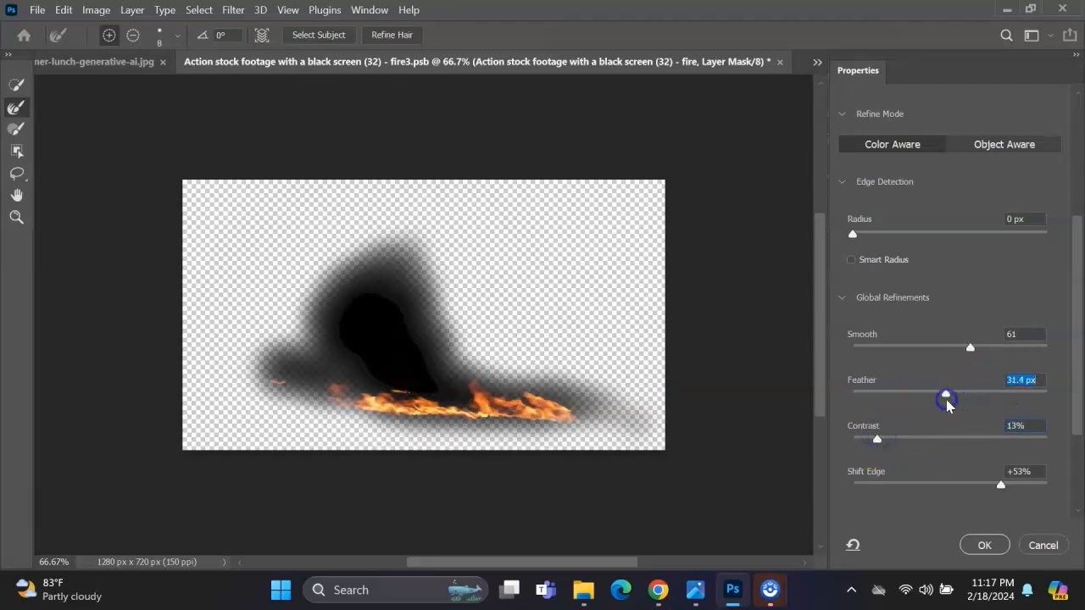
left_click(998, 393)
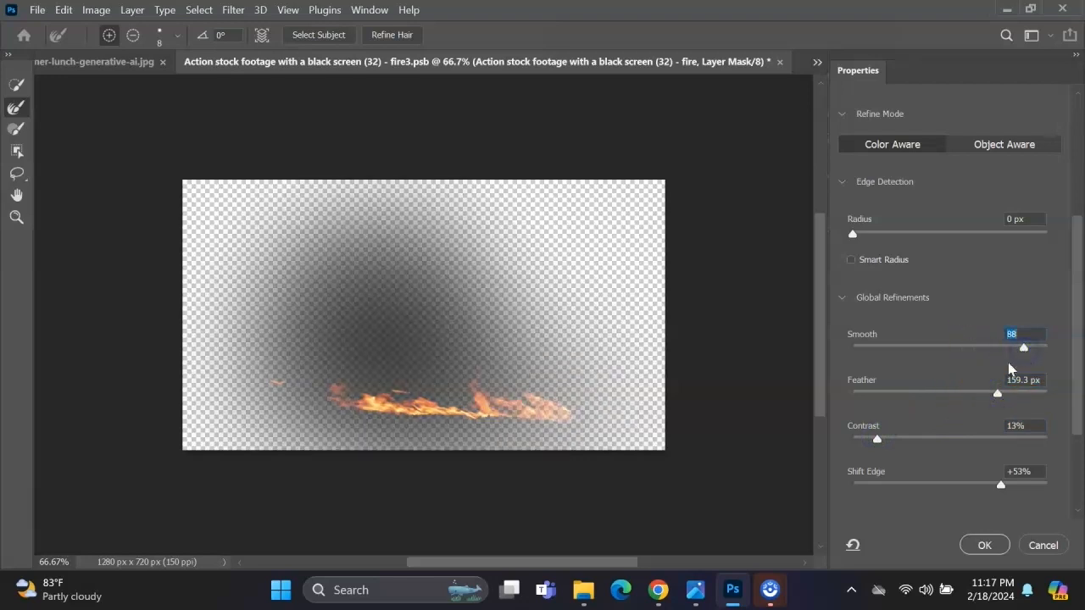
mouse_move(877, 438)
left_mouse_down()
mouse_move(899, 439)
mouse_move(878, 440)
left_mouse_up()
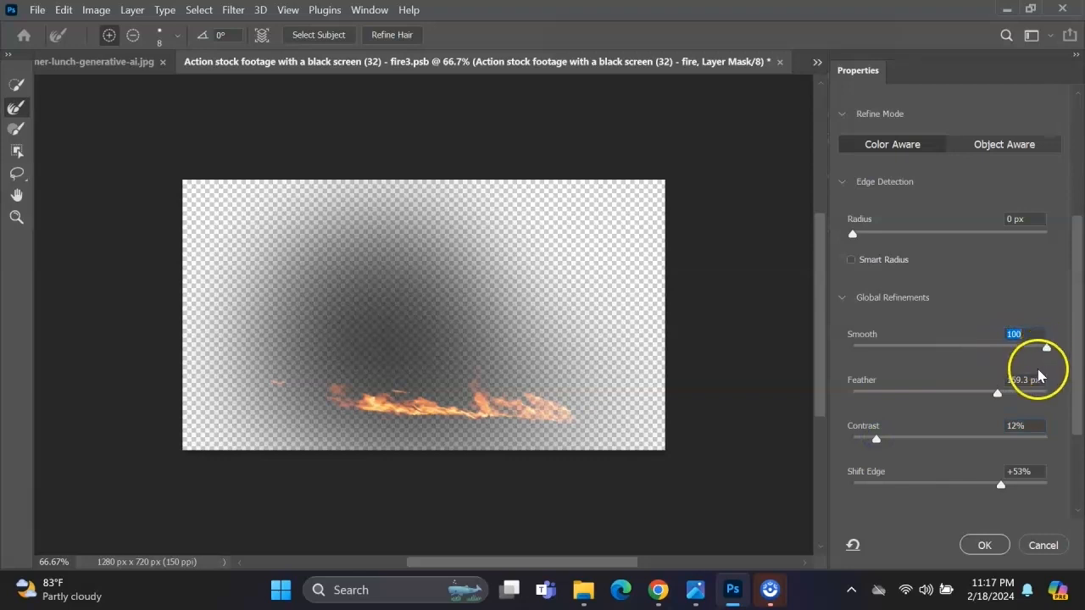
left_click_drag(956, 399, 1034, 389)
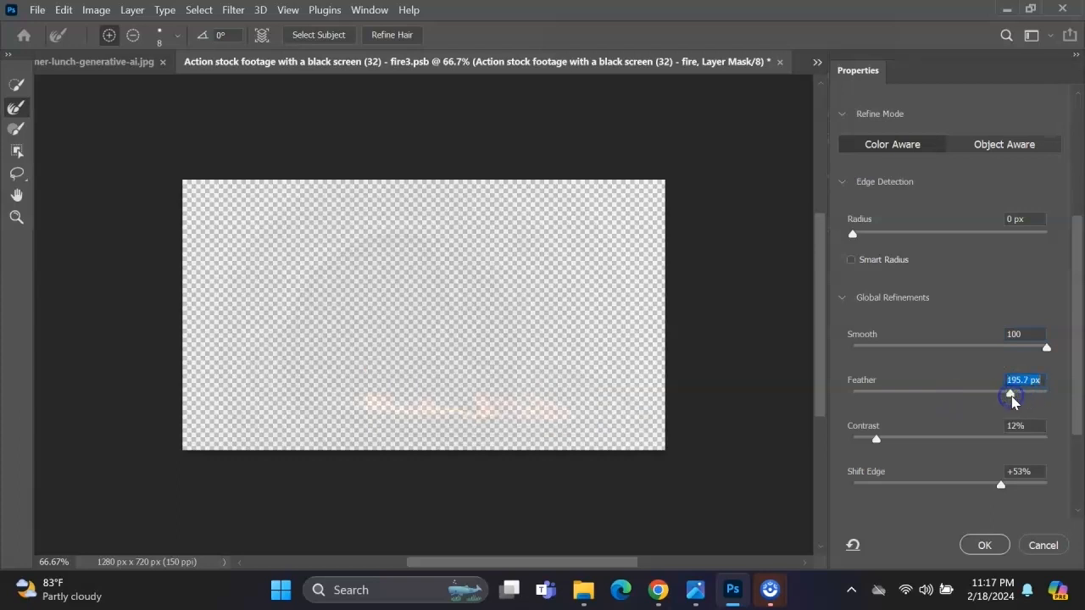
left_click_drag(1011, 396, 1034, 388)
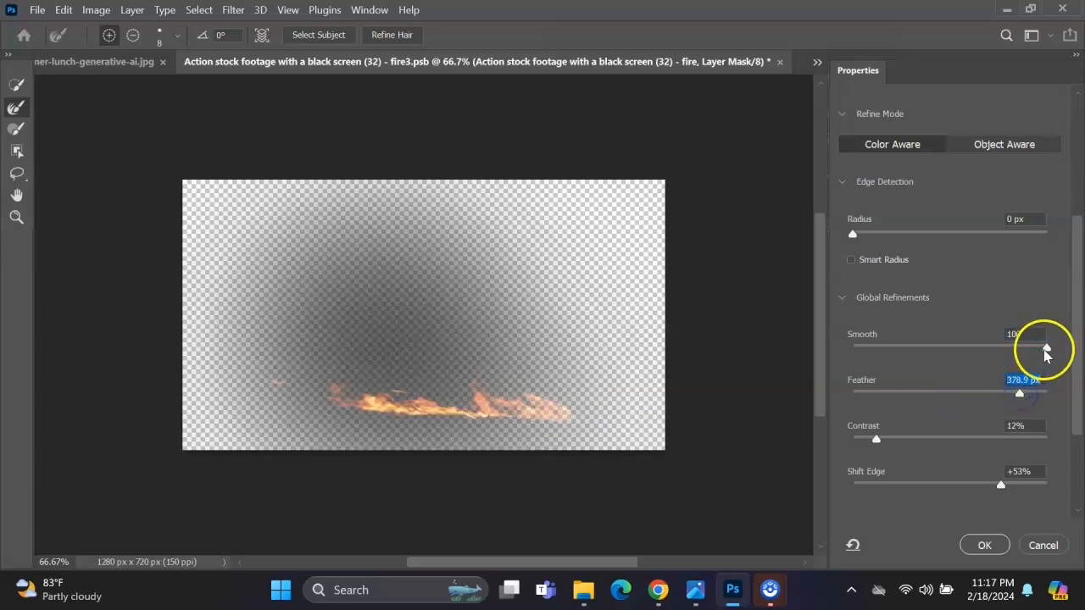
- Set the mask's Radius to 5 px, Smooth to 76 and Feather to 359.5 px, and apply the refinement
mouse_move(1045, 348)
left_mouse_down()
mouse_move(1010, 352)
mouse_move(1024, 352)
left_mouse_up()
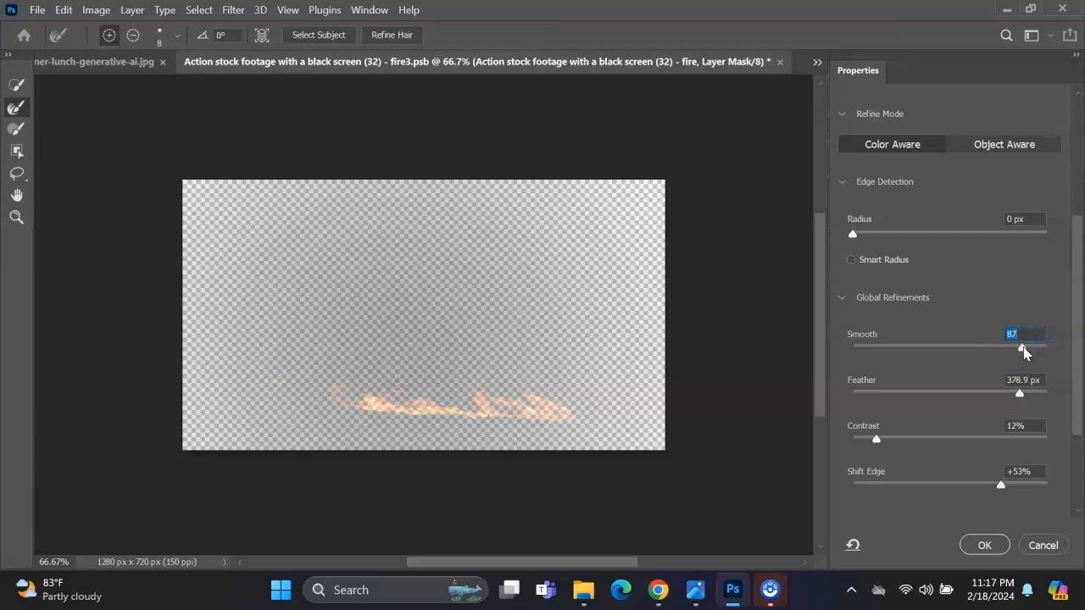
left_click_drag(852, 234, 901, 240)
left_click_drag(1022, 350, 1020, 352)
left_click_drag(1018, 393, 1002, 394)
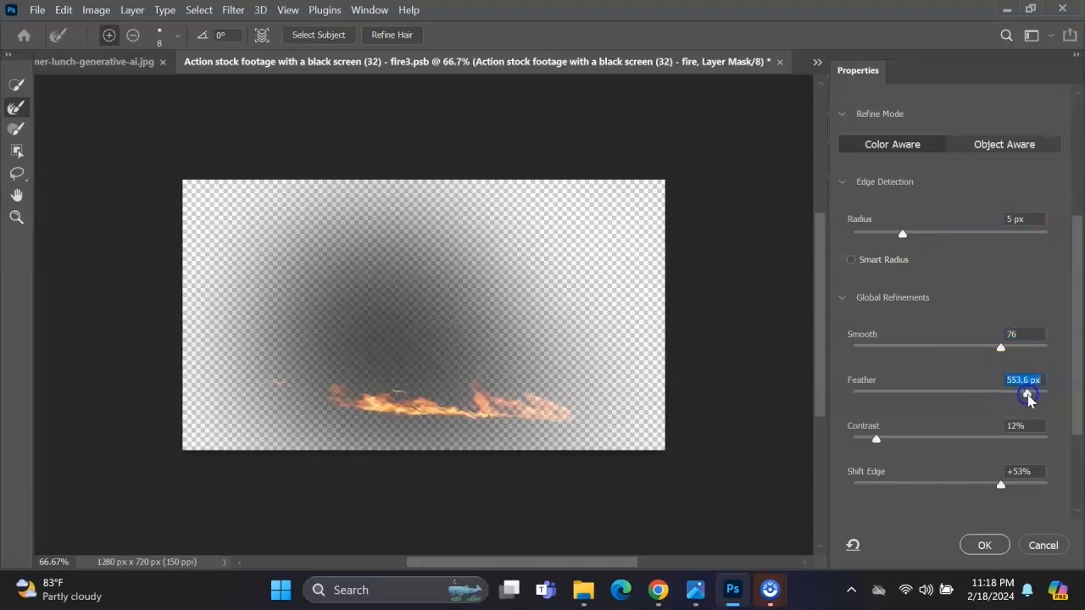
left_click_drag(1027, 394, 1017, 394)
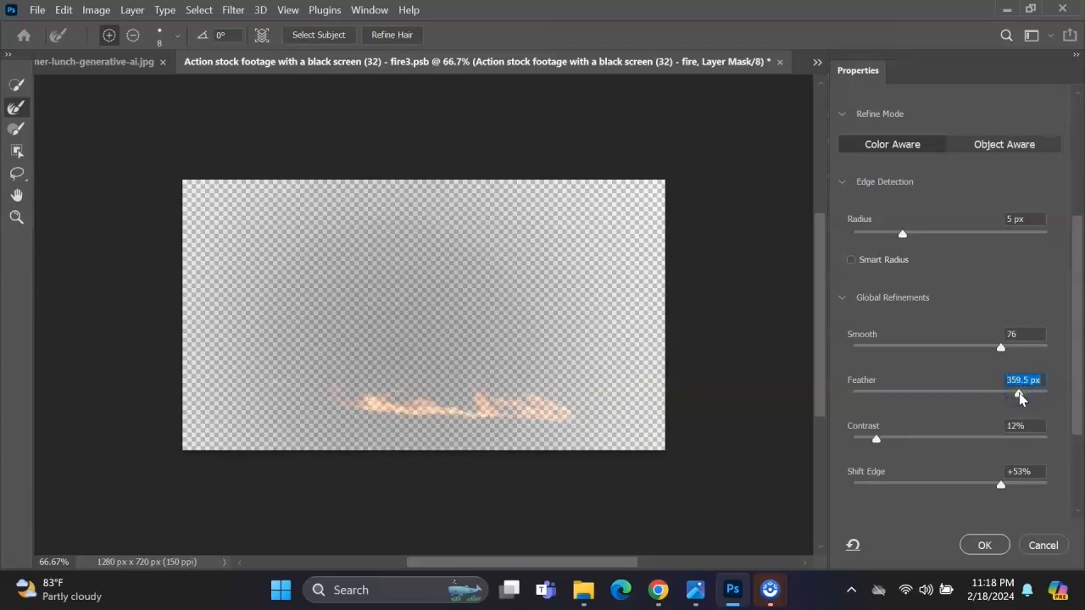
left_click(974, 545)
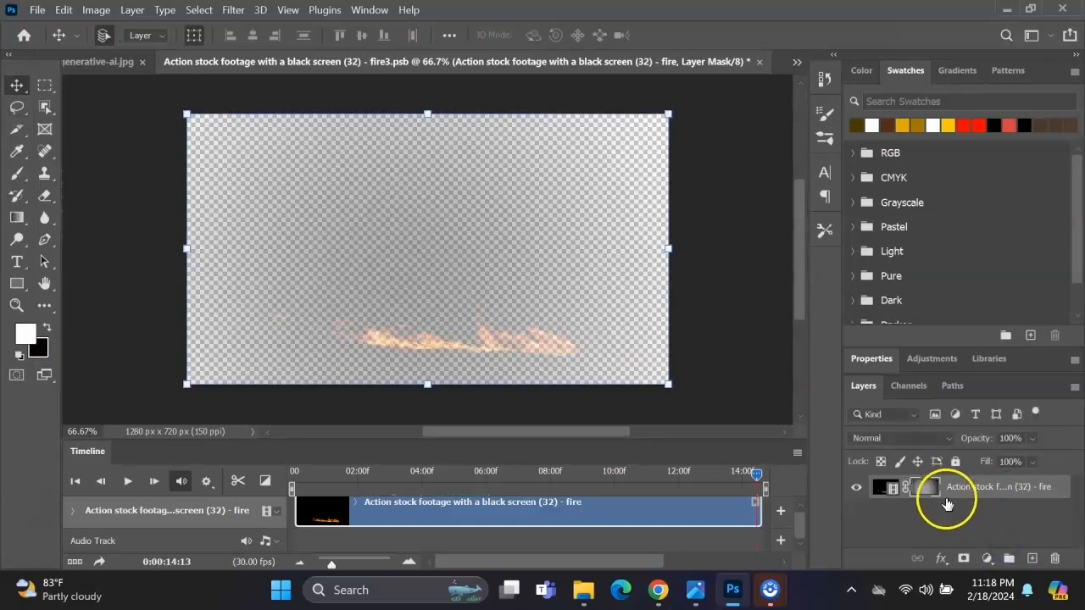
- Save the masked fire clip and switch to the grilled-meat photo document
key("ctrl+s")
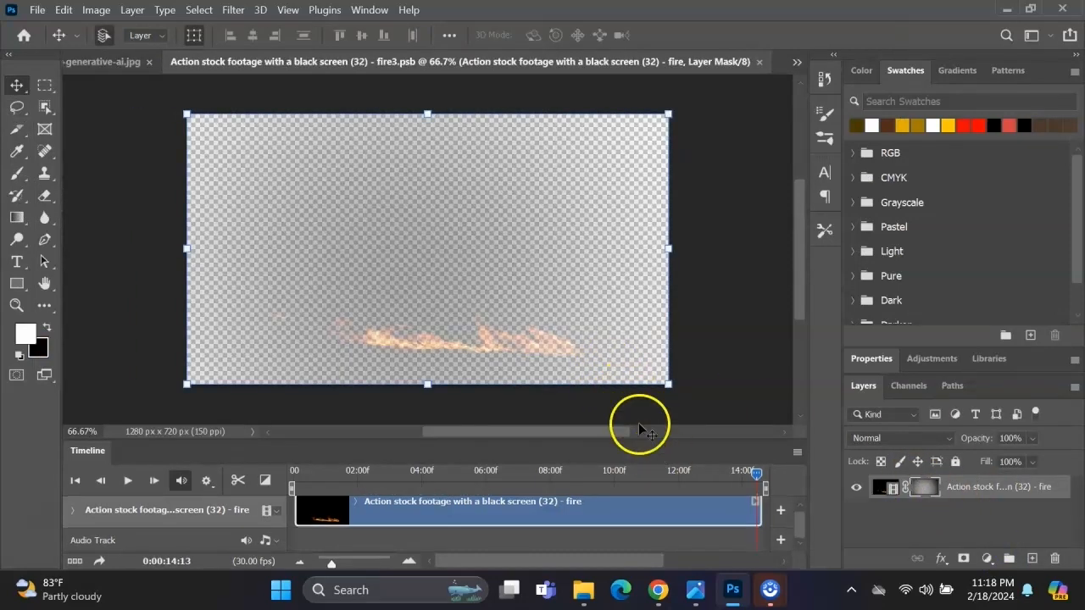
left_click_drag(101, 81, 430, 198)
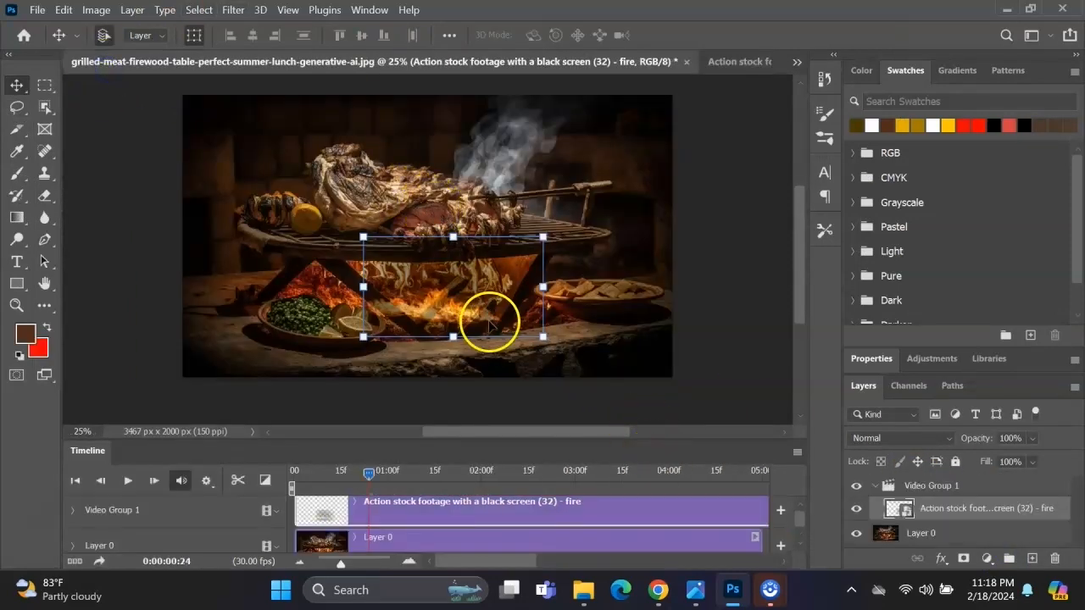
- Rotate the fire layer by -9.75 degrees, scale it to 248.90% and position it over the fire beneath the grill
left_click_drag(472, 321, 506, 327)
key("ctrl+t")
left_click_drag(567, 351, 574, 330)
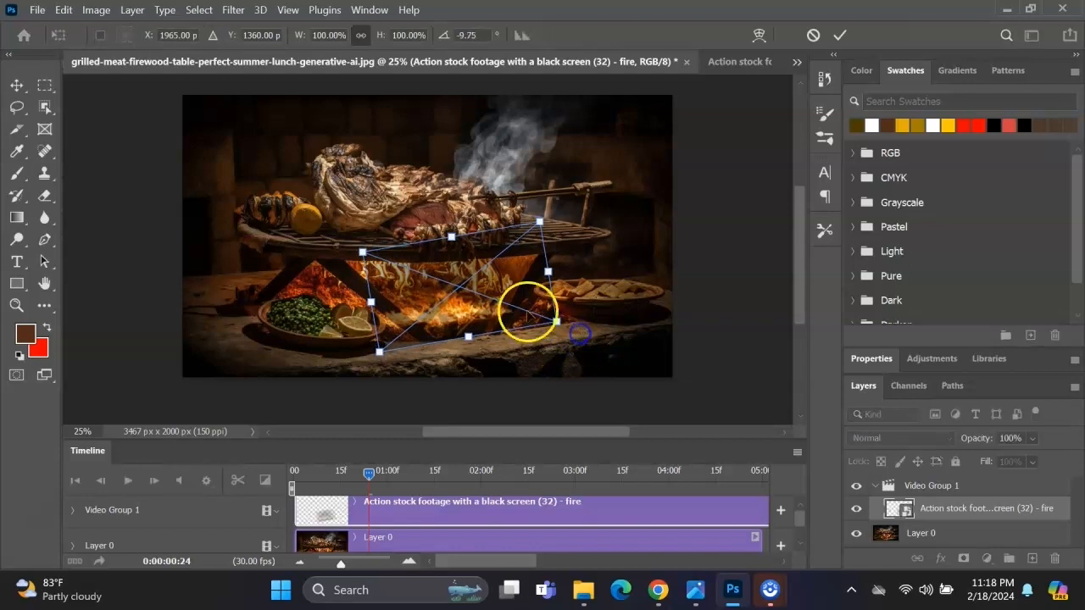
left_click_drag(538, 222, 686, 103)
left_click_drag(551, 263, 516, 305)
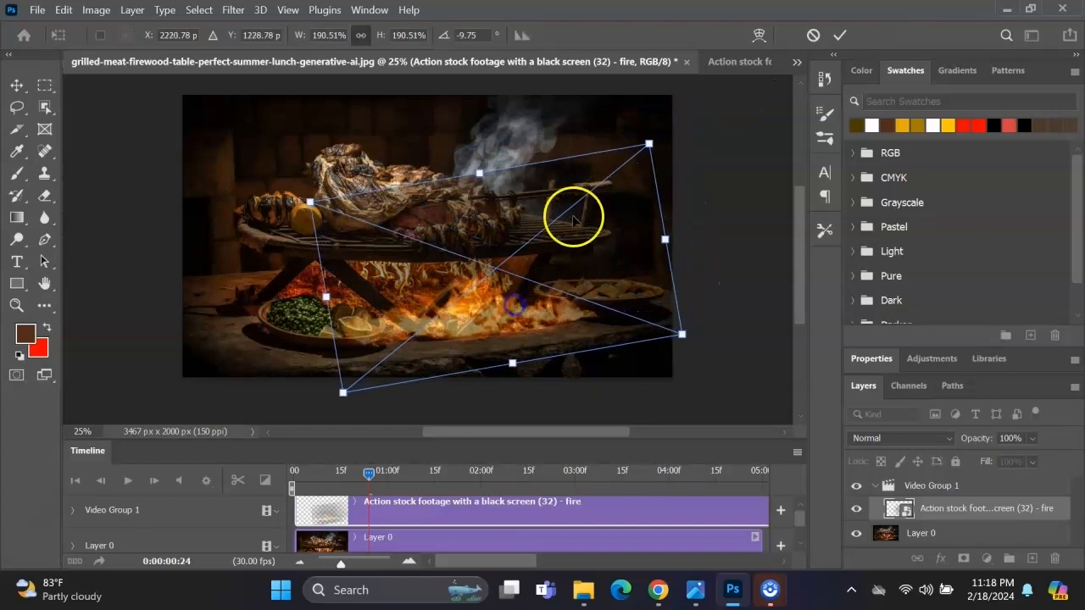
left_click_drag(479, 174, 457, 86)
left_click_drag(460, 265, 463, 279)
left_click_drag(467, 95, 453, 161)
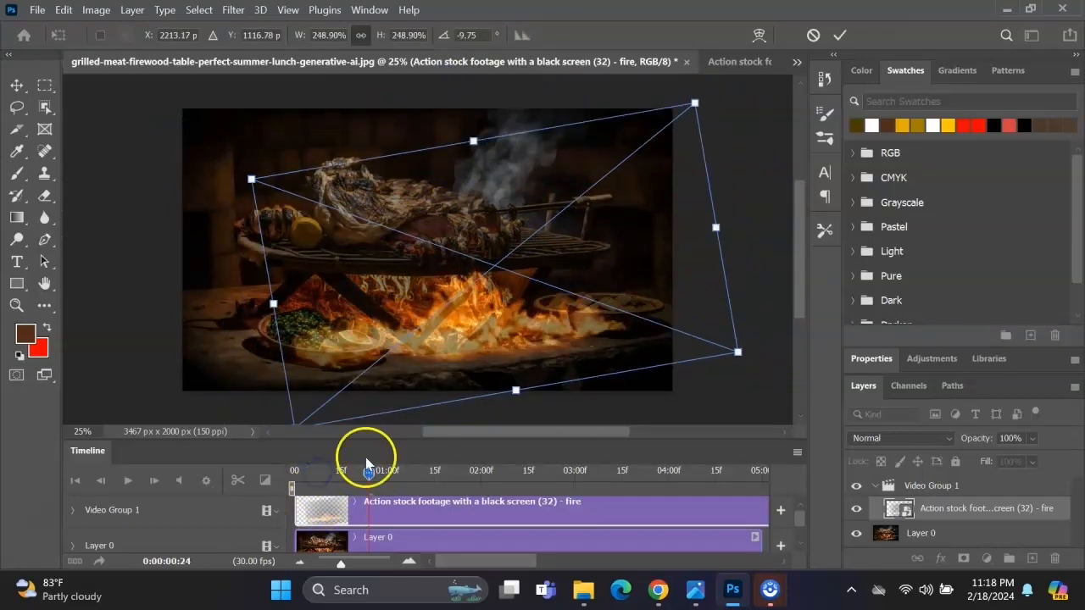
key("Return")
- Scrub the photo's timeline to 0:00:01:10 to preview the moving flames beneath the grill
left_click(319, 476)
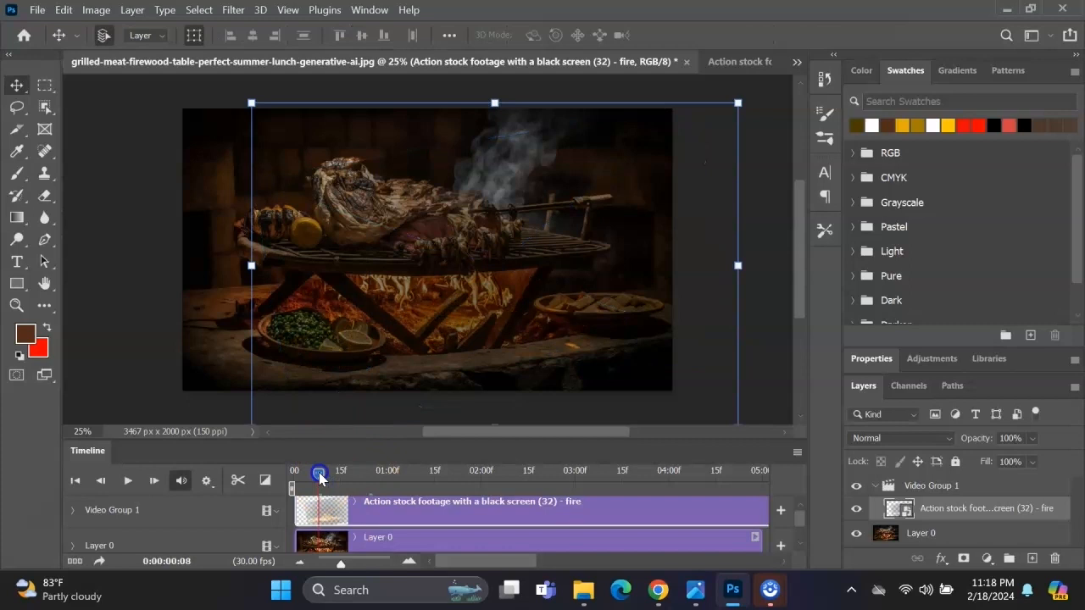
left_click_drag(319, 473, 442, 517)
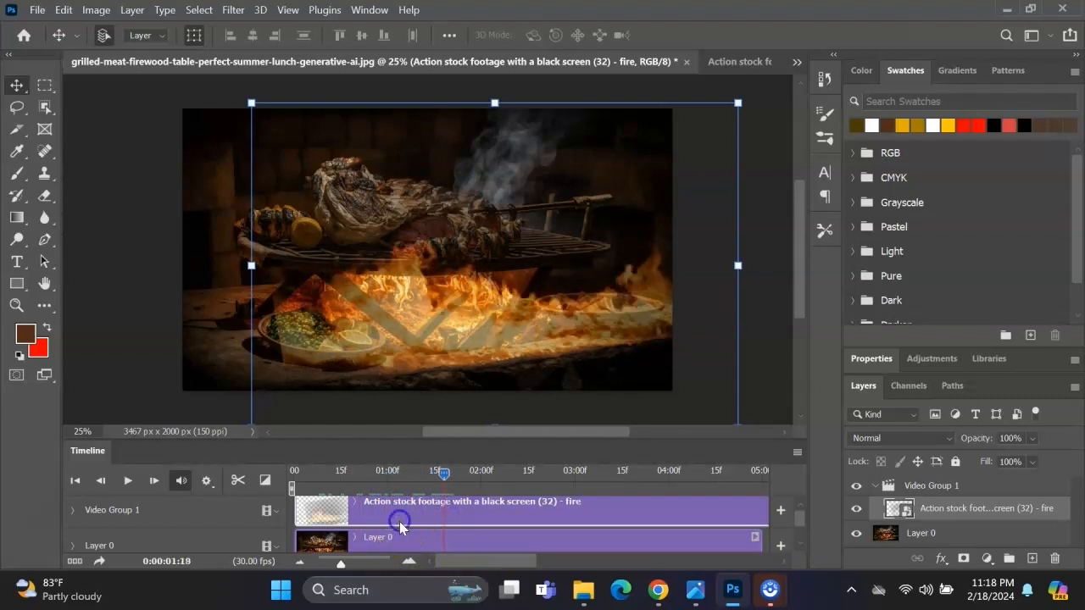
left_click_drag(443, 470, 419, 481)
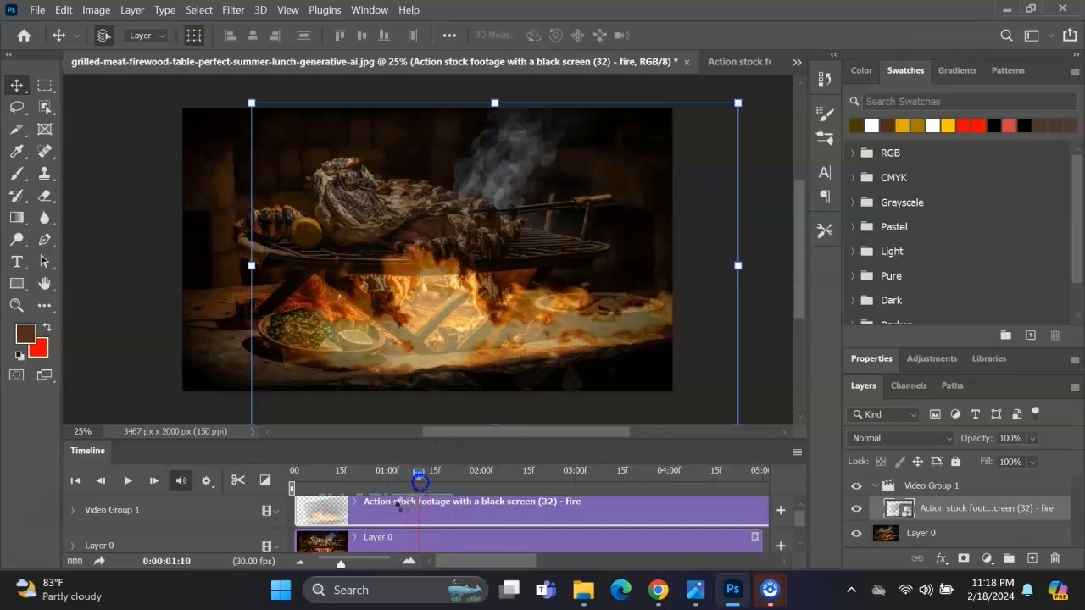
- Split the fire clip at 0:00:01:10 and delete its opening portion
left_click(237, 480)
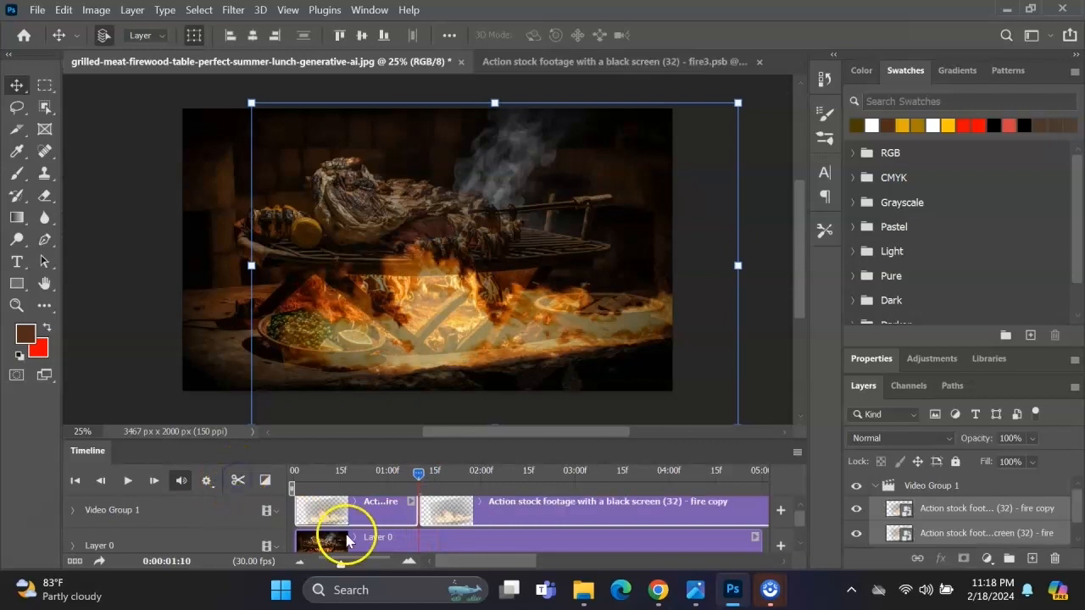
left_click(373, 519)
key("Delete")
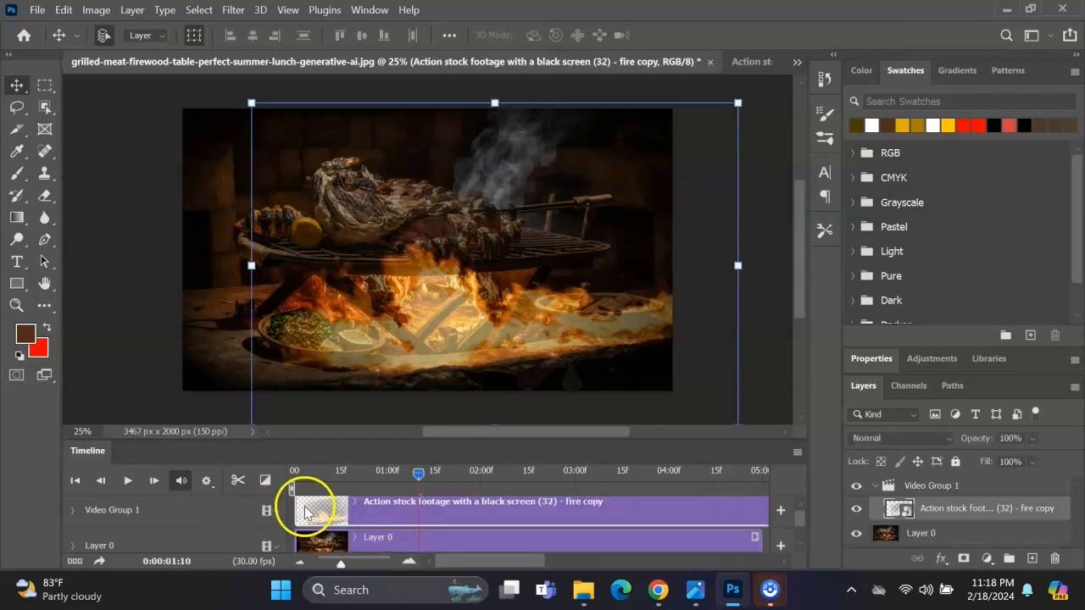
- At 0:00:01:13, scale the fire layer down to 170.70% and fit it over the fire beneath the grill
left_click(310, 471)
left_click_drag(309, 474, 430, 495)
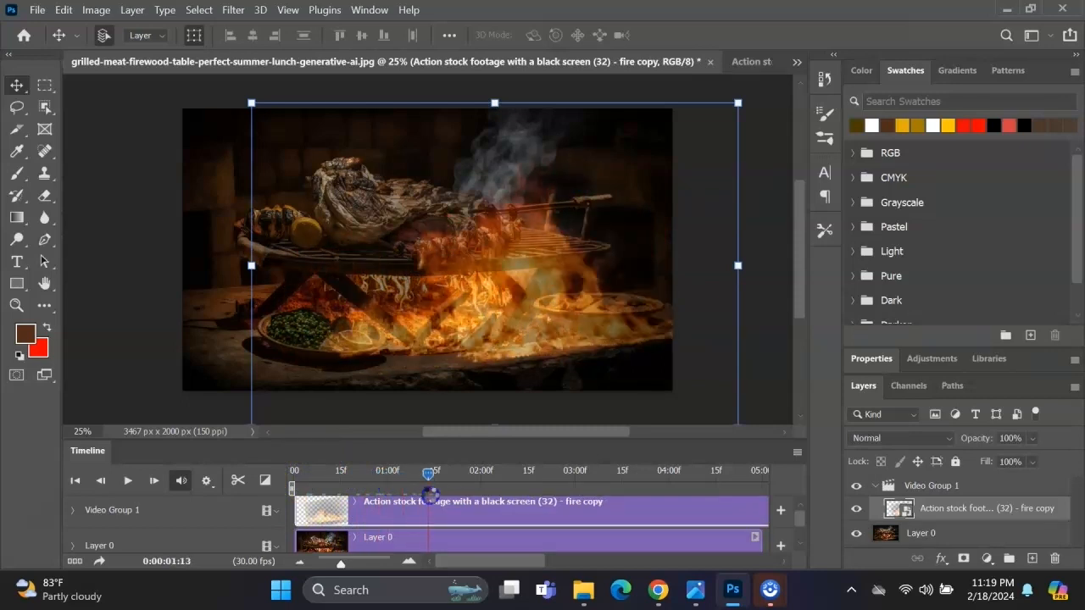
left_click_drag(738, 109, 632, 220)
left_click_drag(522, 357, 541, 333)
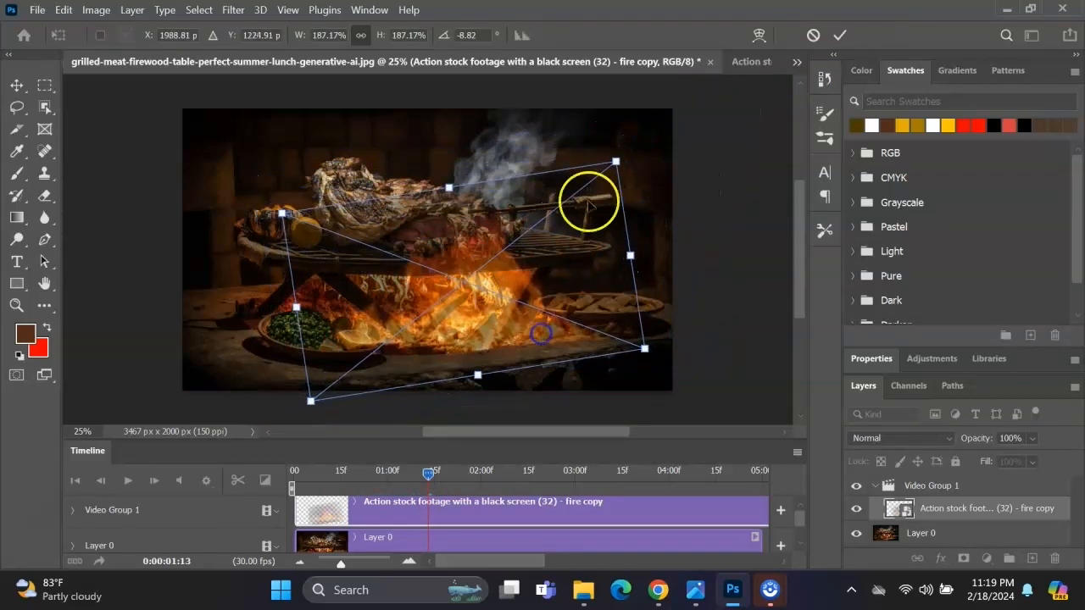
left_click_drag(615, 162, 588, 182)
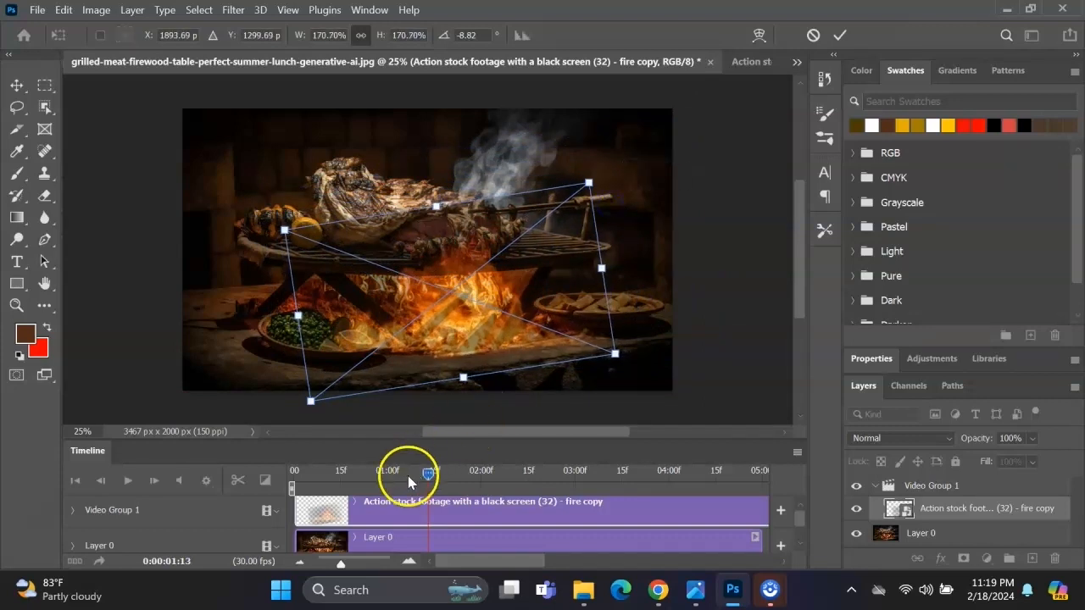
left_click(508, 416)
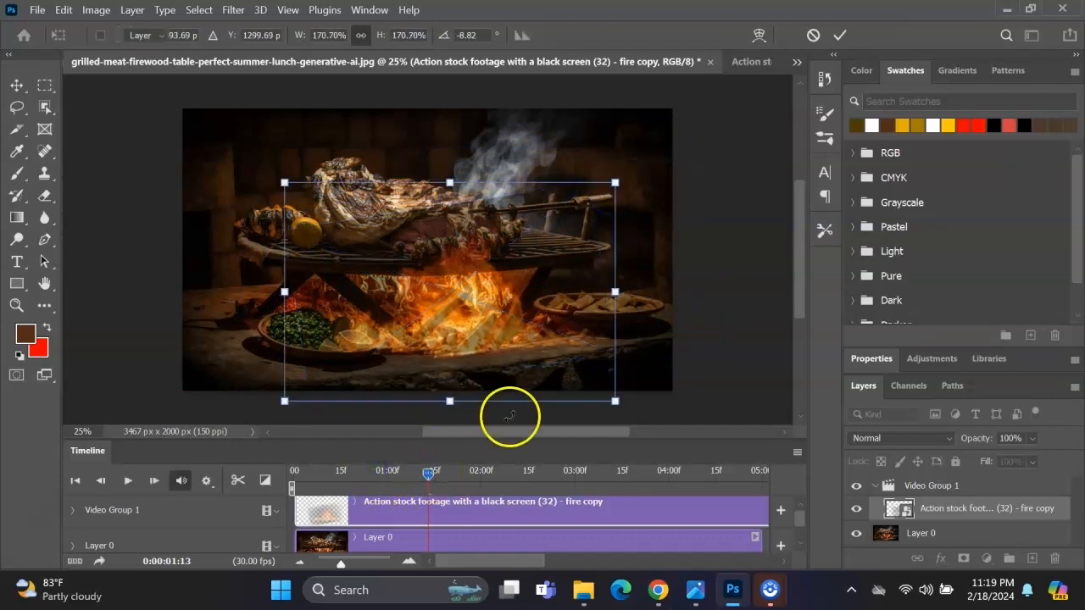
- Move the fire layer slightly upward under the grill while viewing the frame at 0:00:02:03
left_click(381, 477)
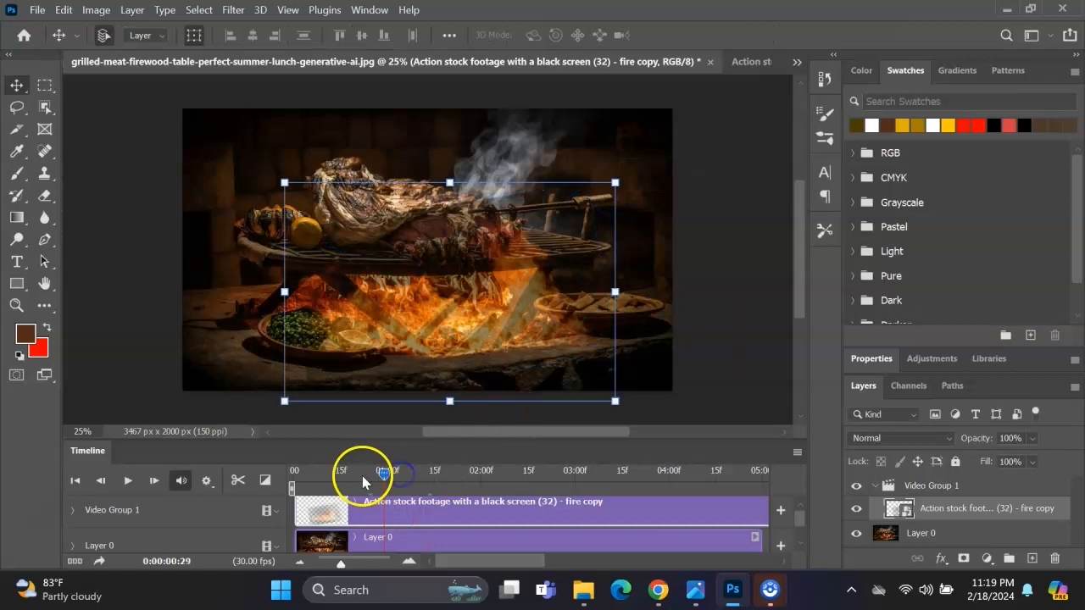
left_click_drag(384, 481, 490, 480)
left_click(472, 344)
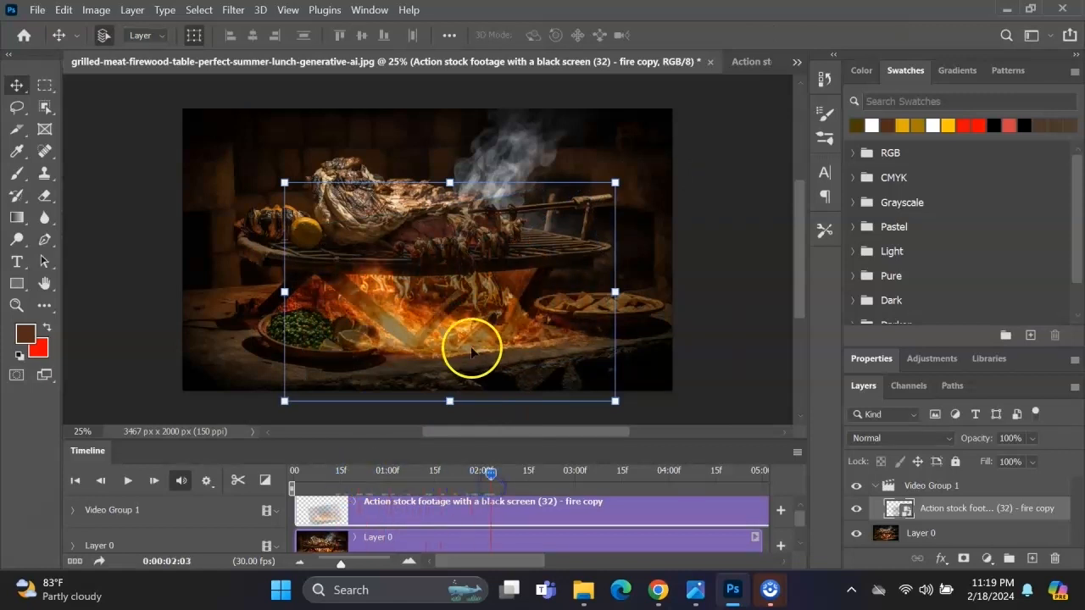
left_click_drag(474, 341, 477, 336)
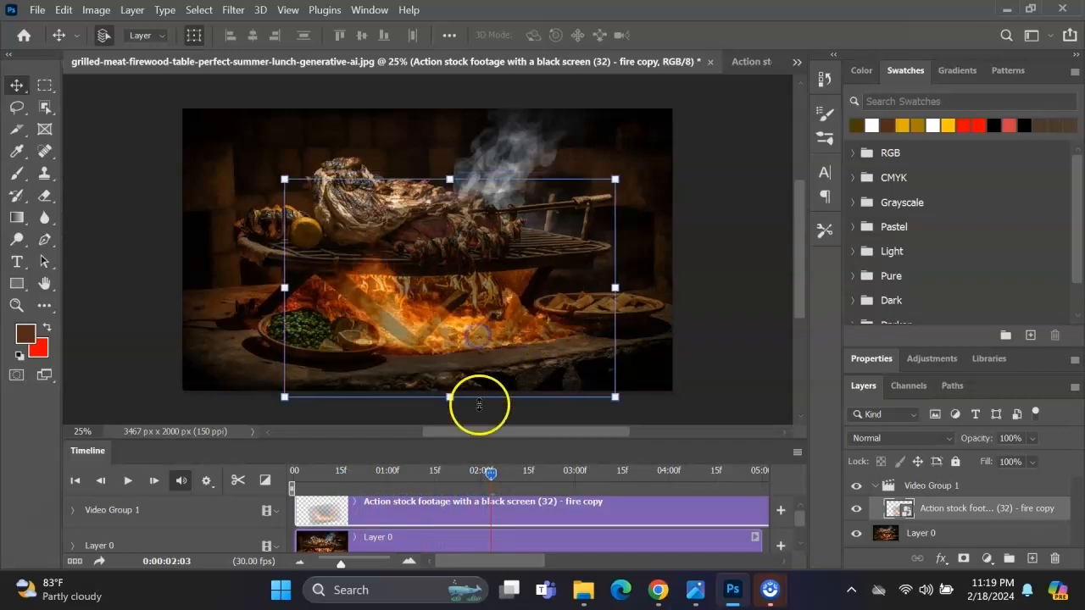
- Go to 0:00:02:20 and nudge the fire layer slightly downward to align it with the stone hearth
left_click_drag(540, 472, 544, 474)
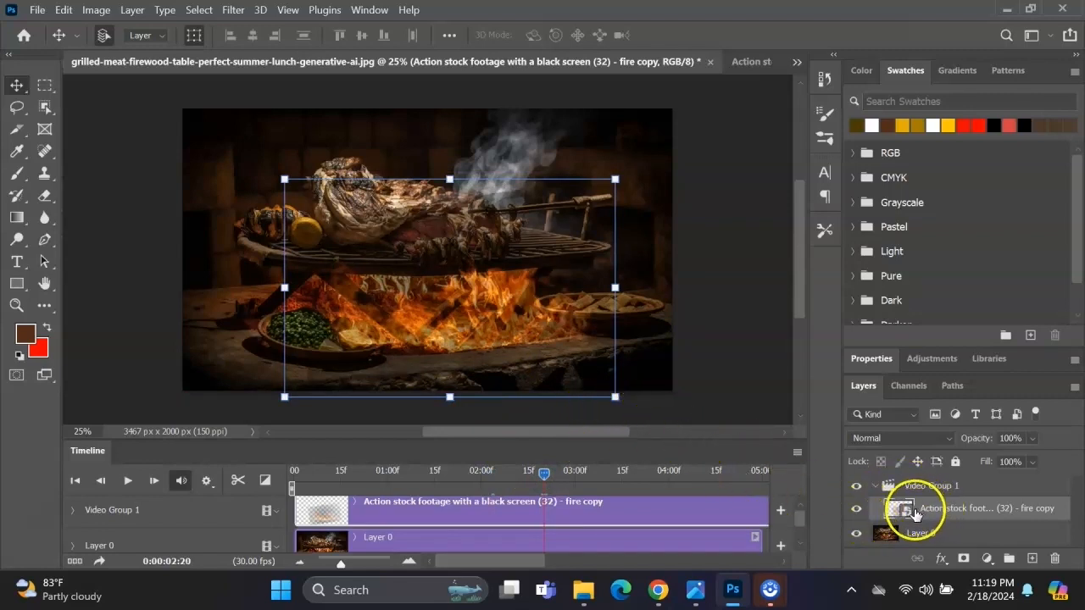
left_click_drag(494, 310, 489, 319)
key("Down")
key("Down")
key("Down")
key("Down")
key("Down")
key("Down")
key("Down")
key("Down")
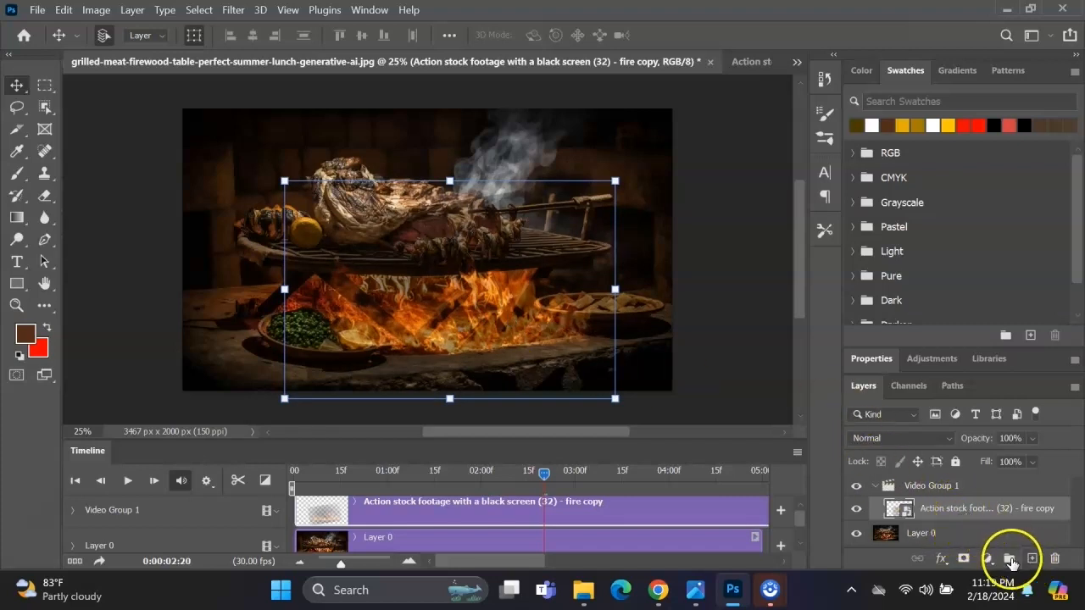
- Add a layer mask to the fire layer and set the Eraser to a Soft Round brush of 275 px
left_click(964, 559)
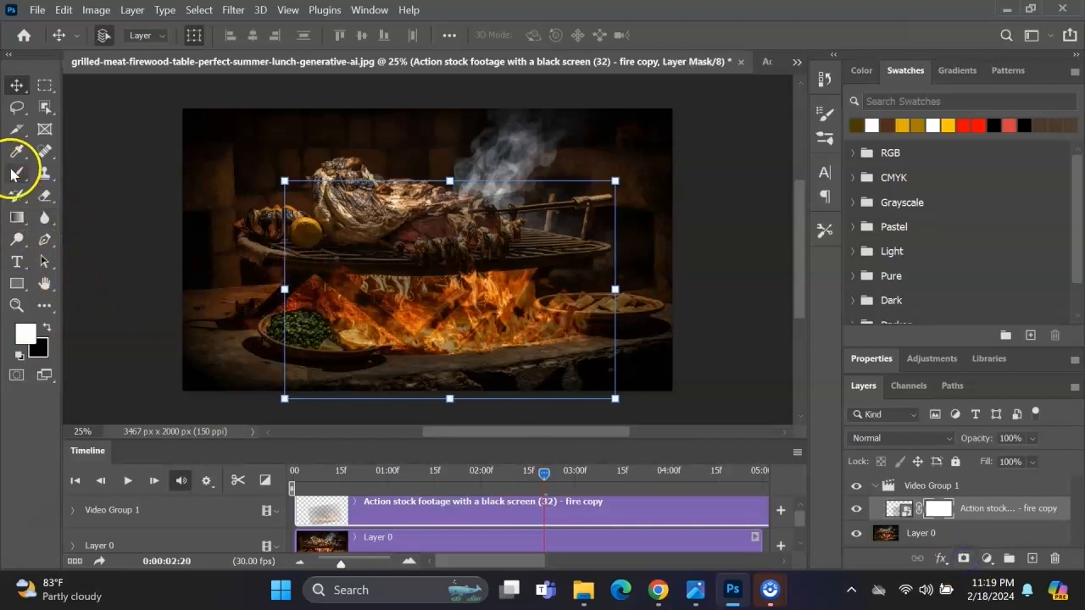
left_click(46, 196)
right_click(239, 265)
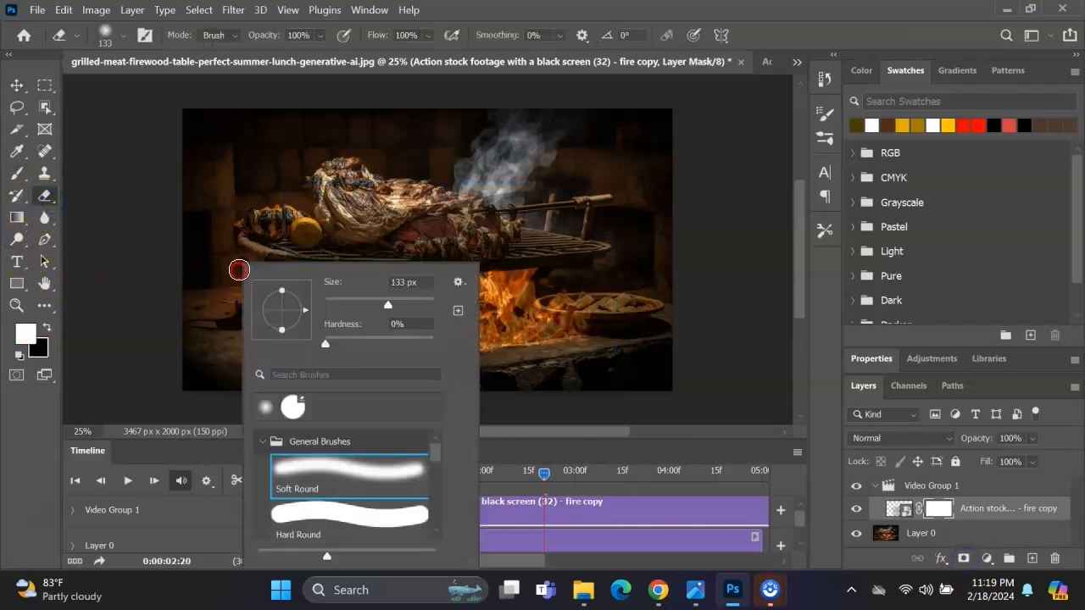
left_click(321, 486)
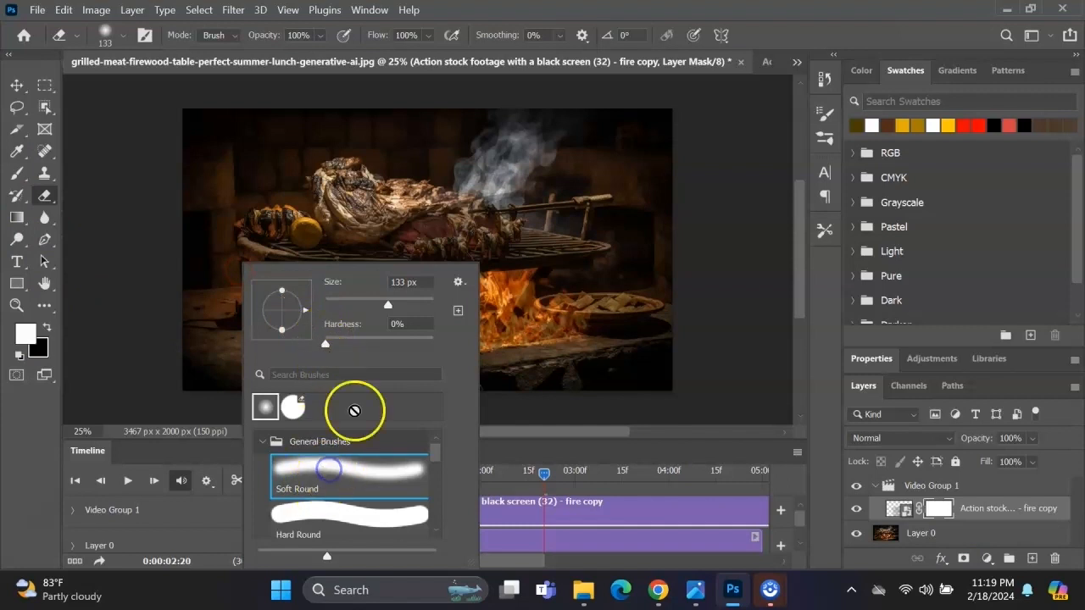
left_click(368, 304)
mouse_move(369, 303)
left_mouse_down()
mouse_move(430, 309)
mouse_move(419, 310)
left_mouse_up()
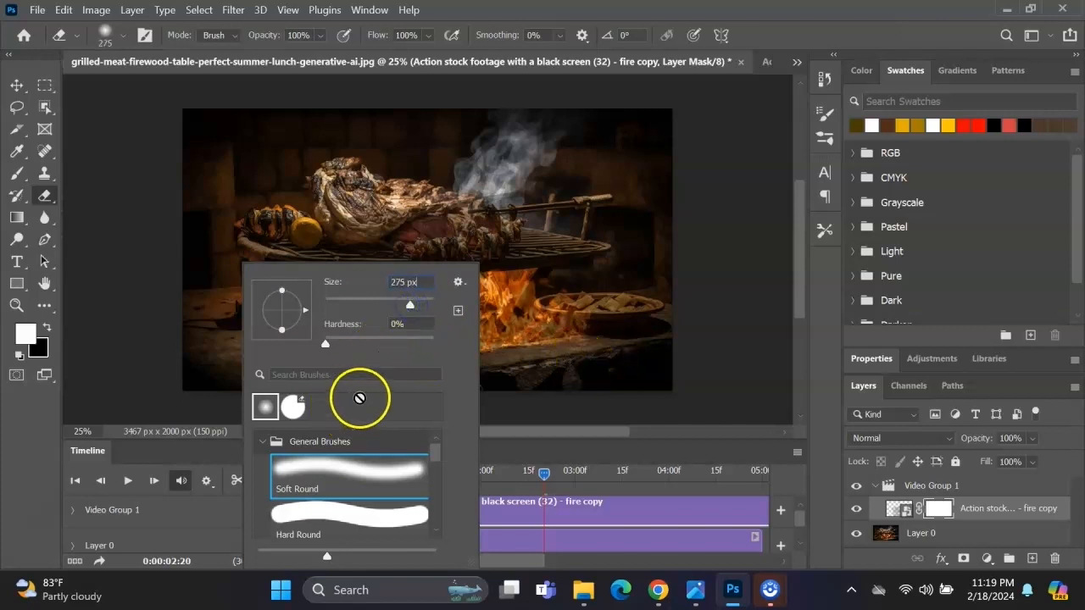
left_click(628, 412)
- Erase the fire on the mask over the bowl of greens and lemon and the grill leg beside it
scroll(567, 337, "up", 3)
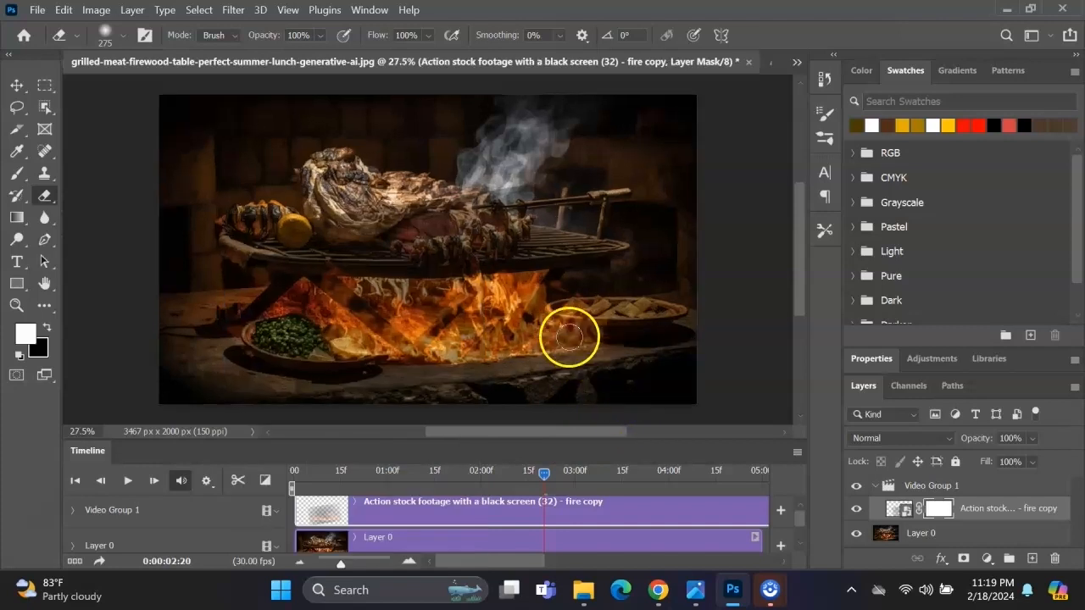
mouse_move(591, 361)
left_mouse_down()
mouse_move(572, 248)
mouse_move(636, 271)
left_mouse_up()
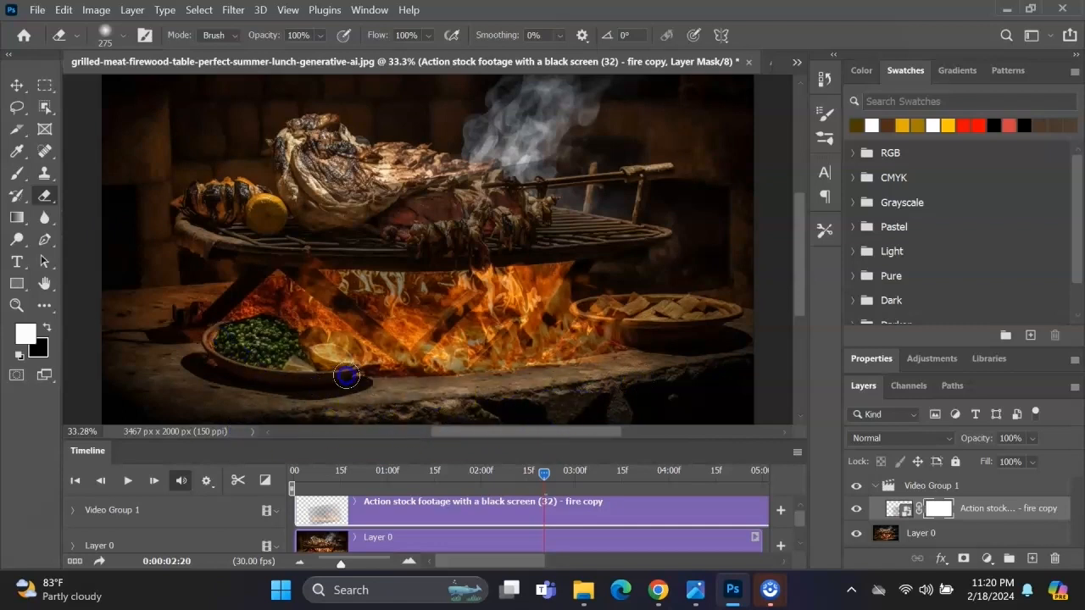
left_click_drag(346, 375, 264, 288)
mouse_move(337, 356)
left_mouse_down()
mouse_move(396, 410)
mouse_move(316, 316)
left_mouse_up()
mouse_move(397, 391)
left_mouse_down()
mouse_move(336, 323)
mouse_move(421, 395)
mouse_move(362, 339)
left_mouse_up()
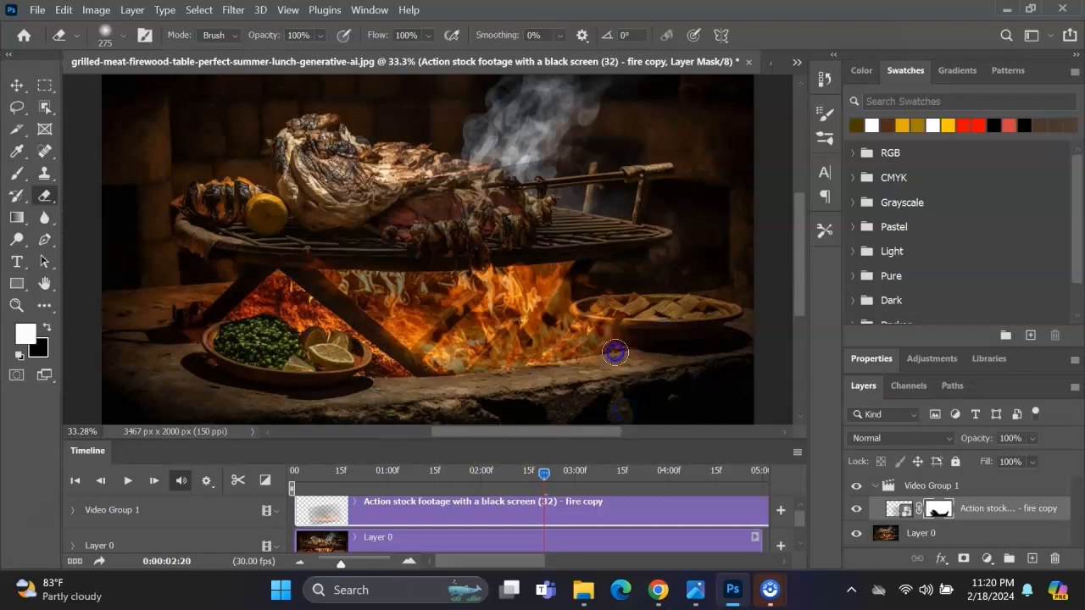
- Erase the fire on the mask over the grill leg beside the bread bowl and along the front stone edge
mouse_move(534, 374)
left_mouse_down()
mouse_move(607, 358)
mouse_move(640, 327)
mouse_move(630, 311)
mouse_move(575, 376)
mouse_move(595, 350)
mouse_move(615, 273)
left_mouse_up()
mouse_move(592, 323)
left_mouse_down()
mouse_move(551, 389)
mouse_move(582, 330)
mouse_move(543, 375)
left_mouse_up()
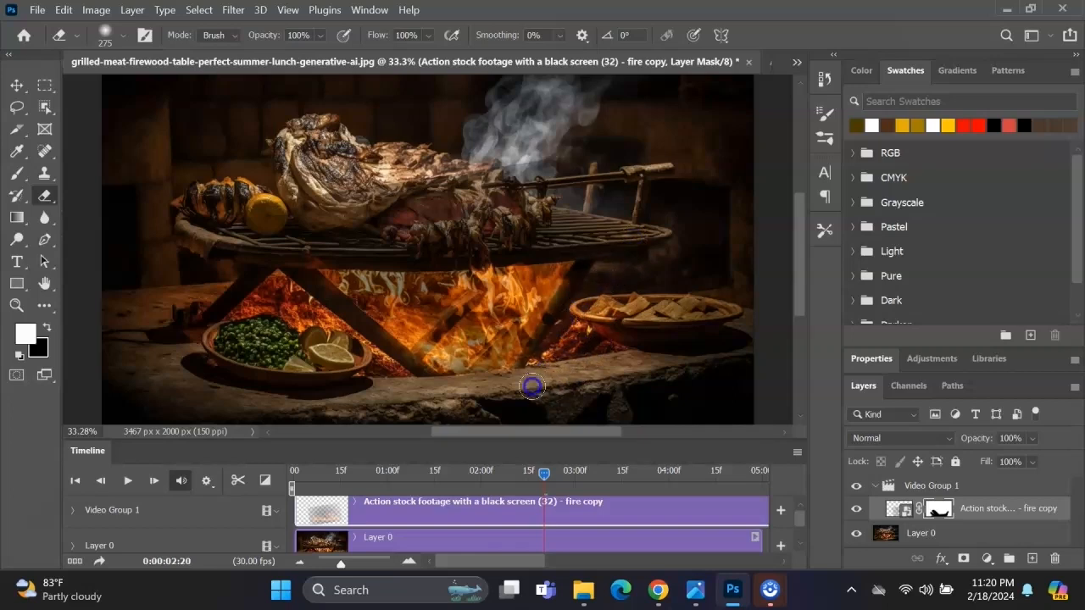
mouse_move(526, 386)
left_mouse_down()
mouse_move(461, 410)
mouse_move(332, 402)
left_mouse_up()
left_click_drag(577, 331, 582, 325)
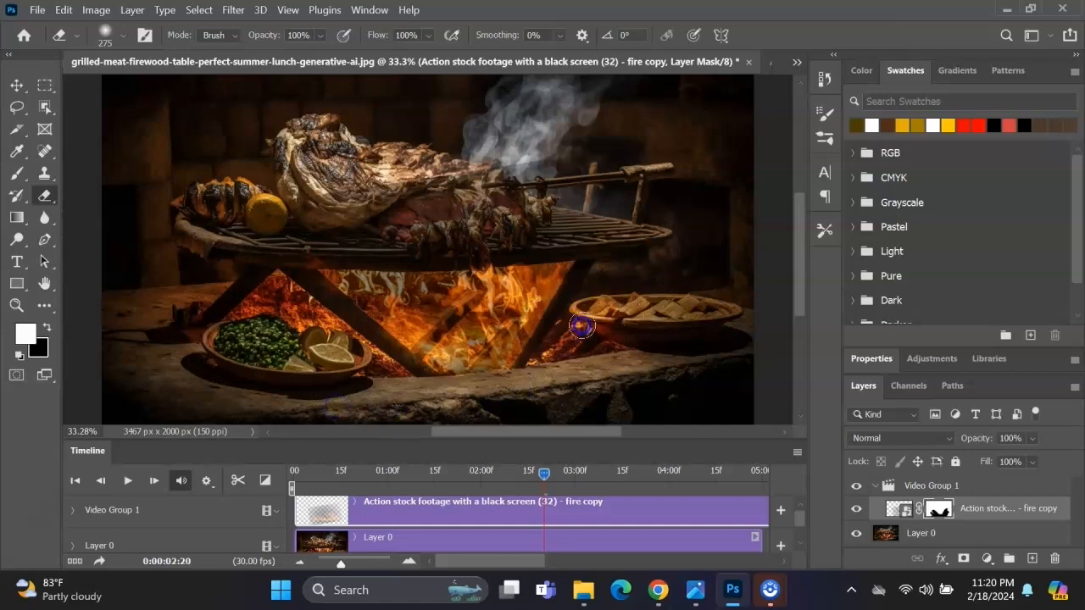
- Play the timeline from 0:00:00:07 to check the masked fire's movement beneath the grill
left_click(316, 471)
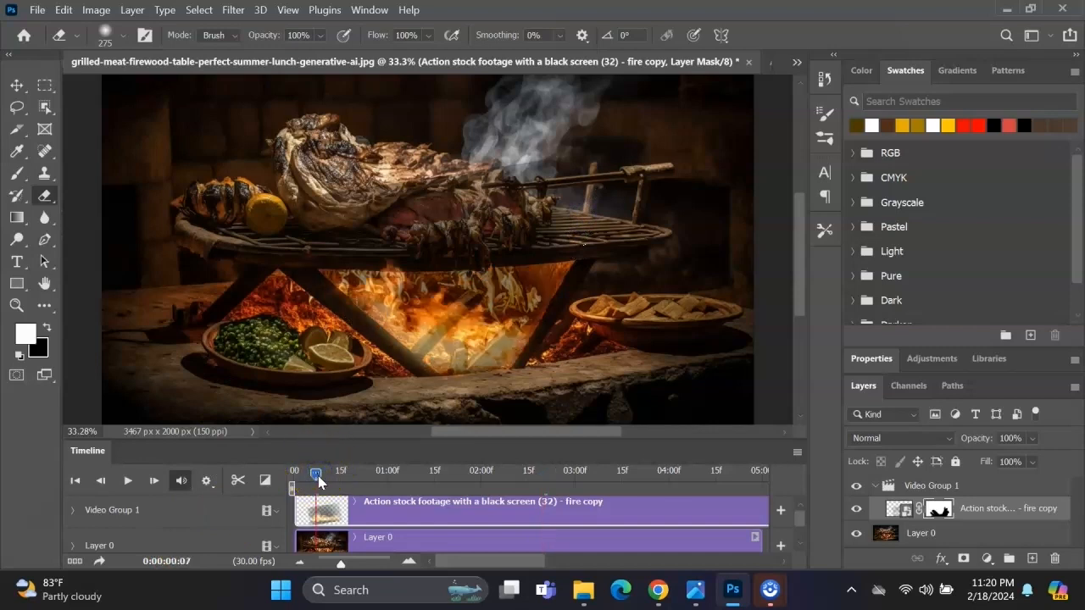
key("space")
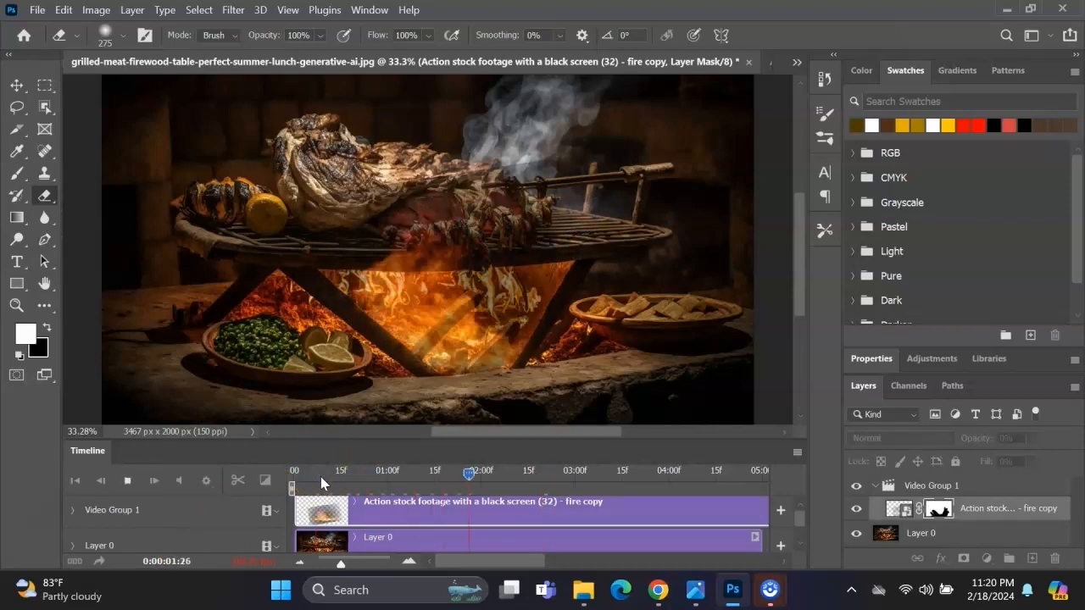
key("space")
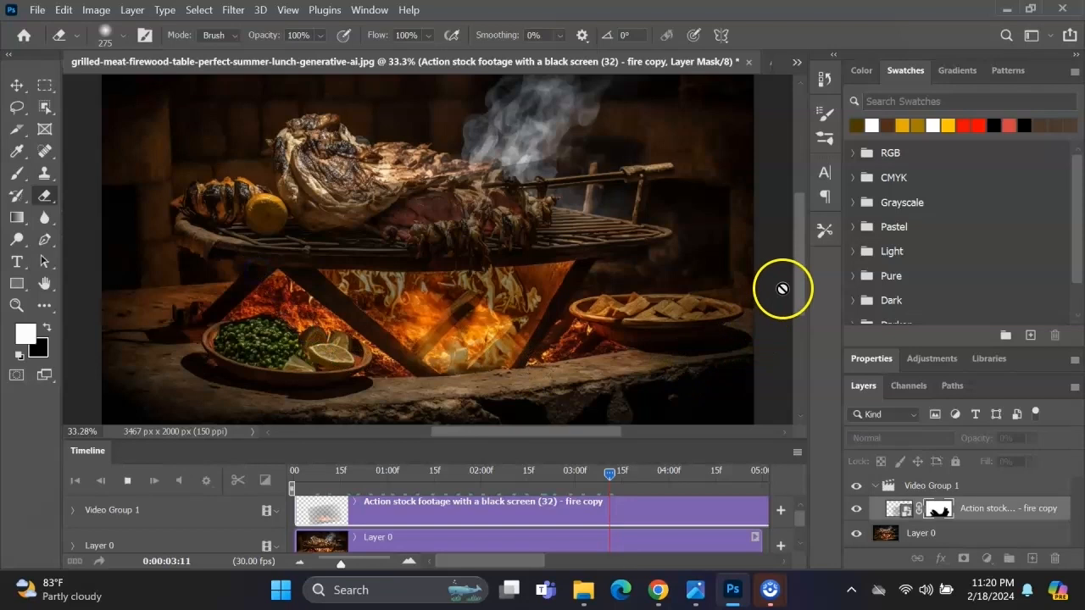
key("space")
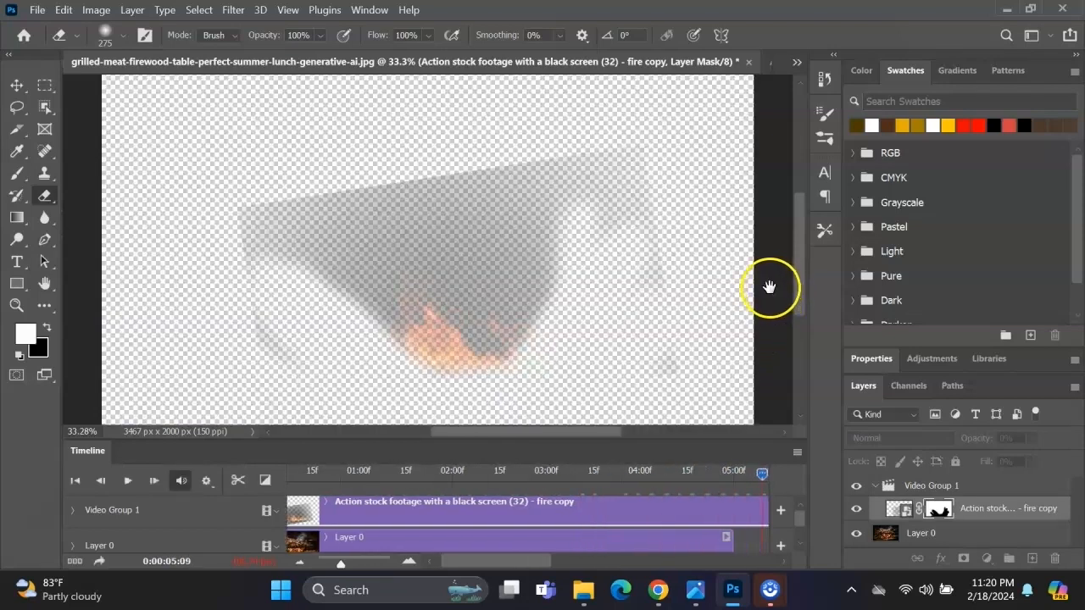
- Play the timeline to 0:00:05:02, past the photo's end, and erase the gray haze around the fire's upper and side edges on the mask
left_click(388, 472)
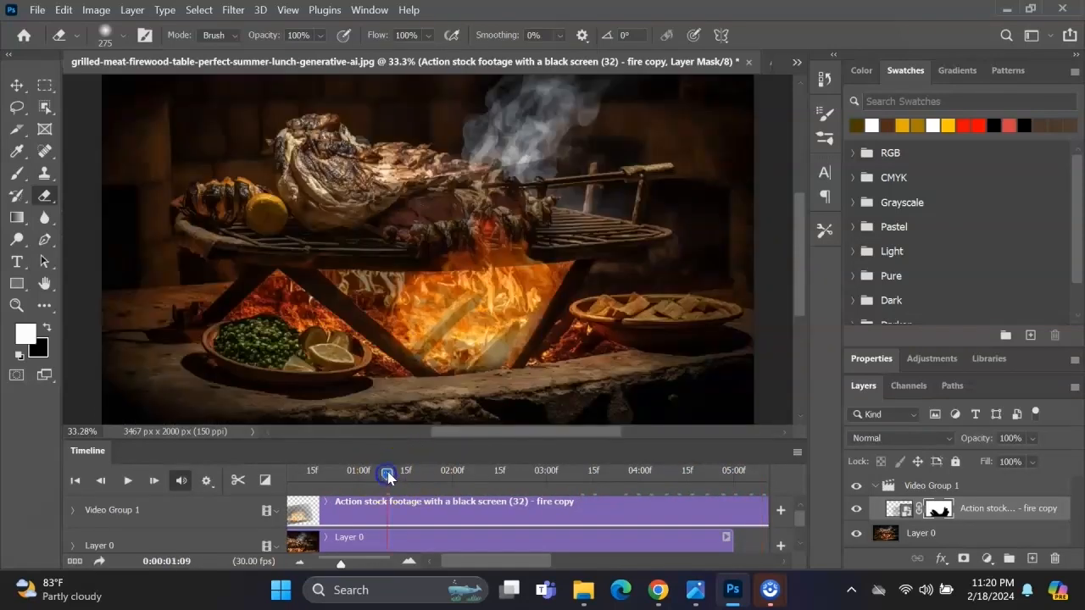
left_click_drag(386, 473, 329, 475)
key("space")
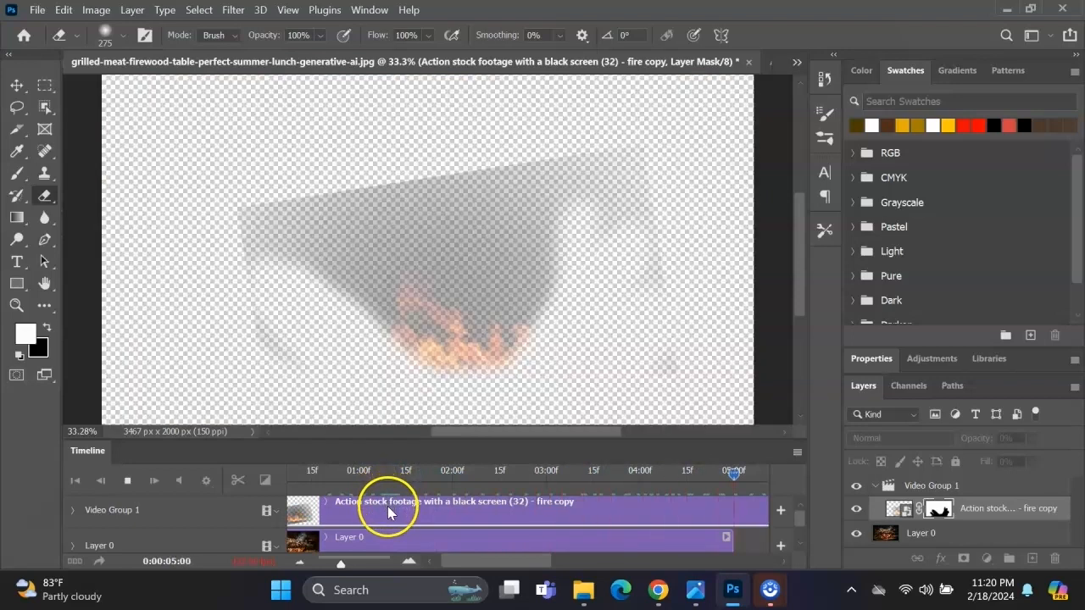
key("space")
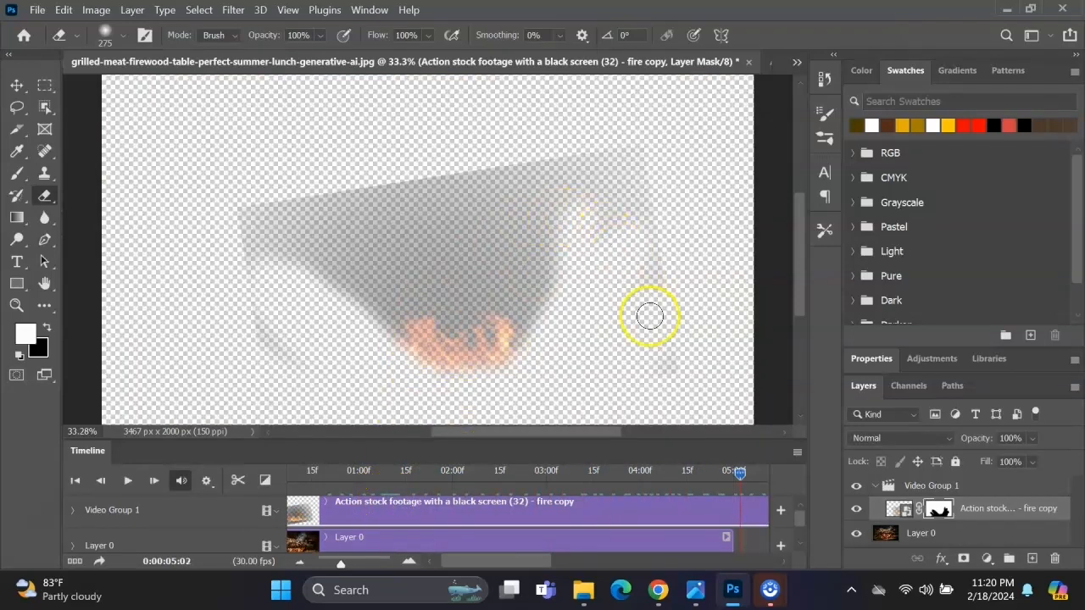
mouse_move(631, 166)
left_mouse_down()
mouse_move(415, 187)
mouse_move(260, 219)
mouse_move(233, 258)
mouse_move(236, 329)
mouse_move(265, 426)
mouse_move(249, 301)
mouse_move(272, 248)
mouse_move(387, 191)
mouse_move(673, 137)
mouse_move(700, 164)
left_mouse_up()
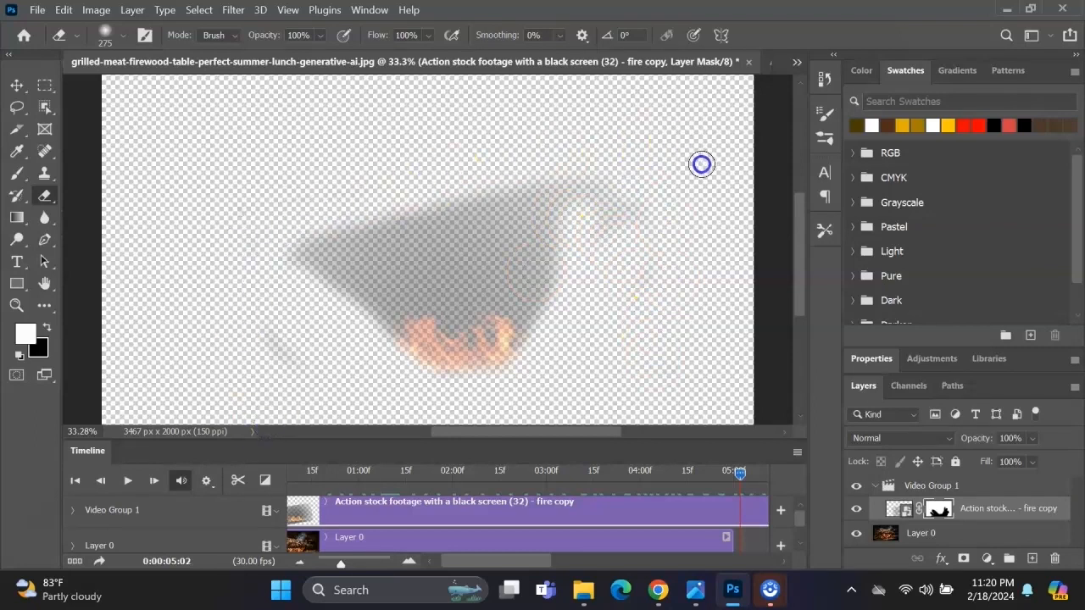
mouse_move(597, 195)
left_mouse_down()
mouse_move(557, 183)
mouse_move(484, 197)
mouse_move(371, 224)
mouse_move(302, 258)
left_mouse_up()
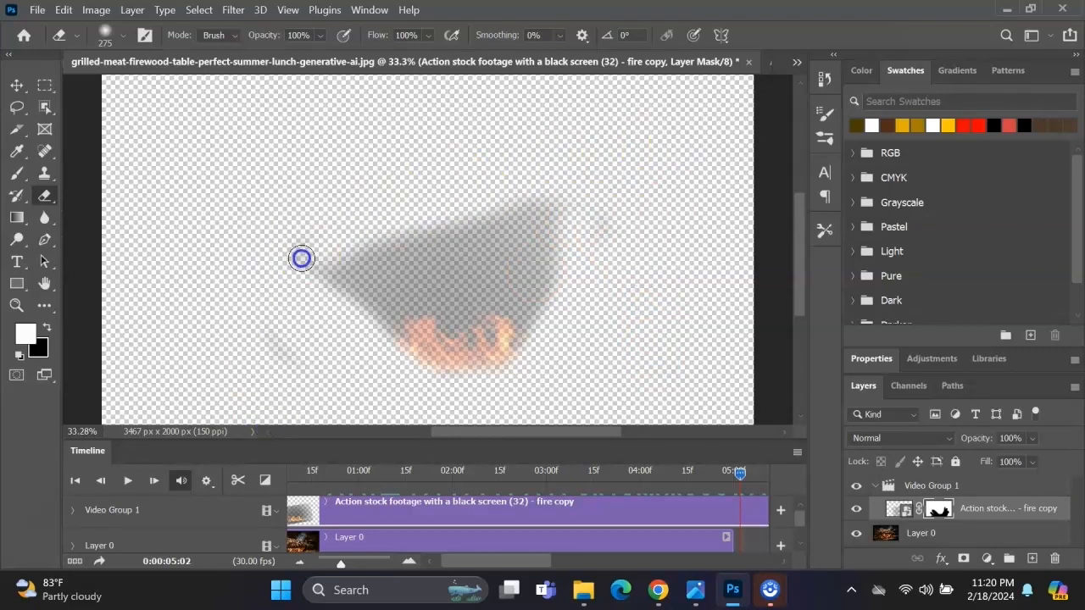
- Play the timeline from 0:00:01:15 and again from 0:00:00:24 to review the cleaned-up fire animation
left_click(407, 471)
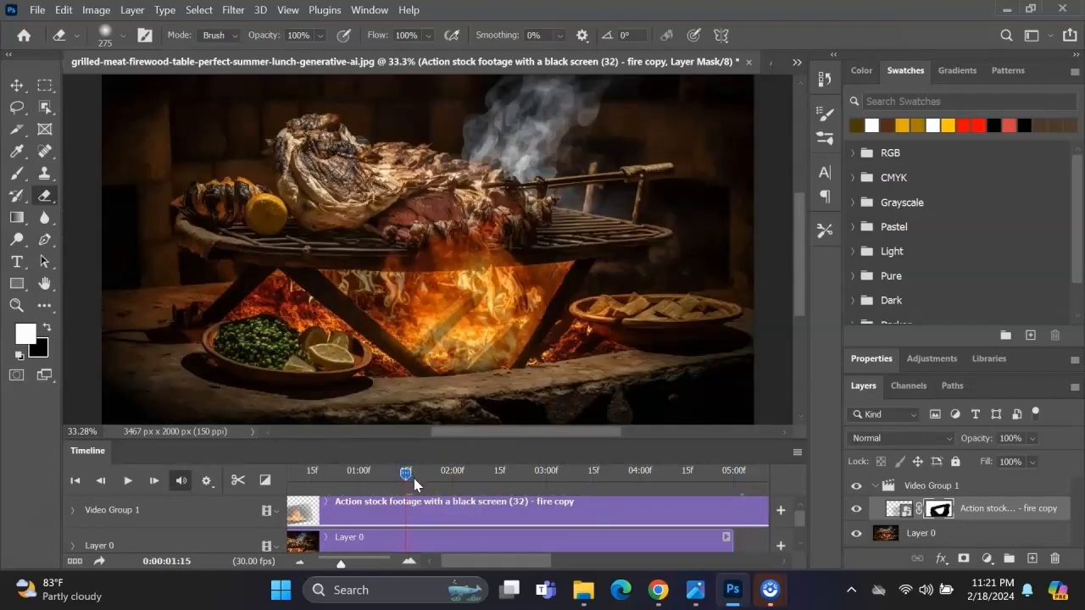
key("space")
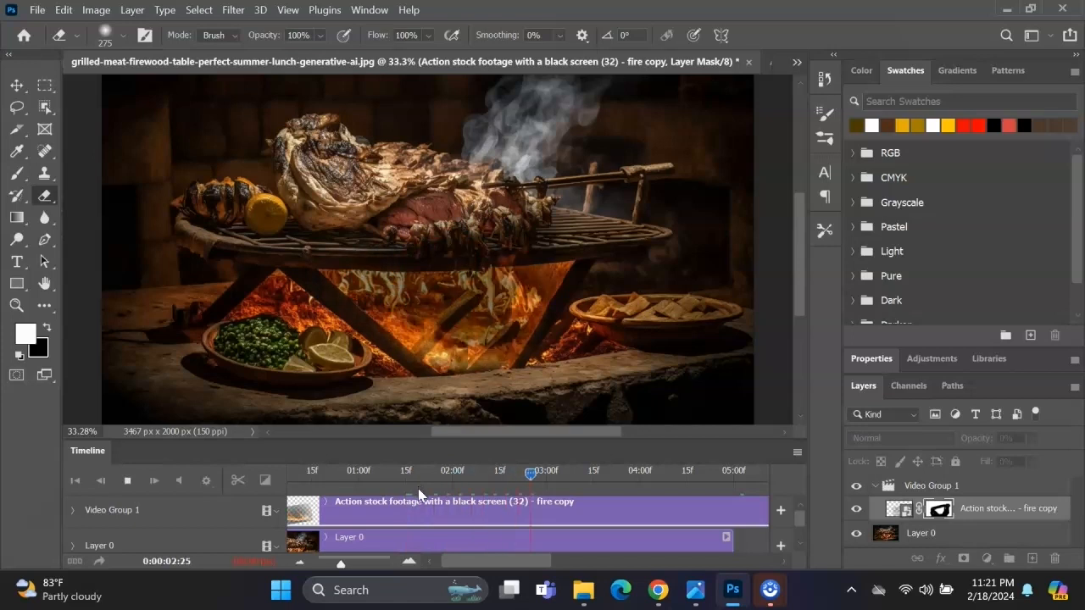
key("space")
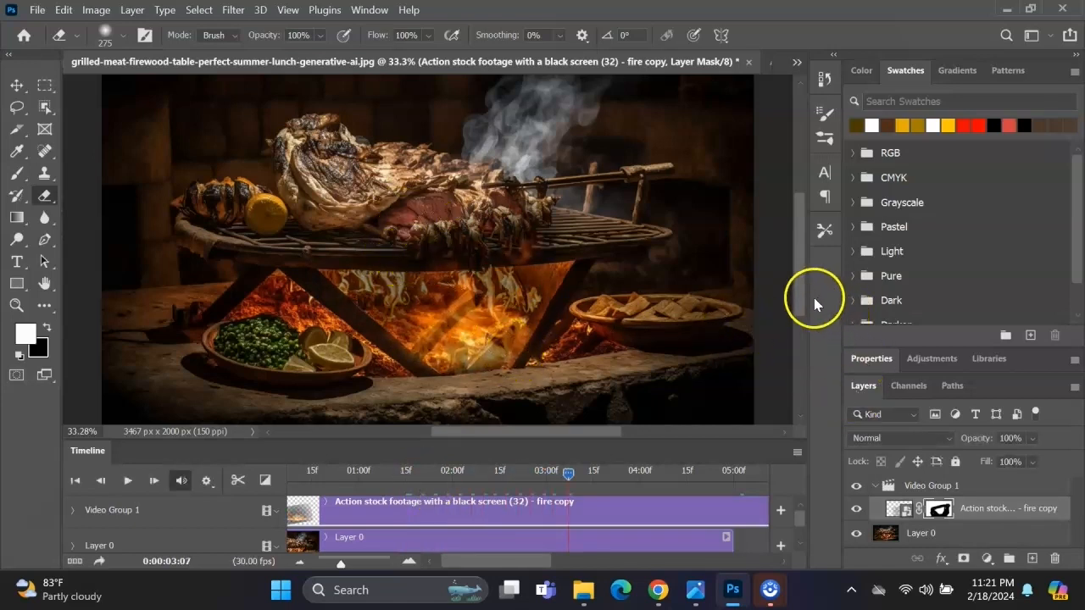
mouse_move(799, 290)
left_mouse_down()
mouse_move(801, 280)
mouse_move(806, 291)
left_mouse_up()
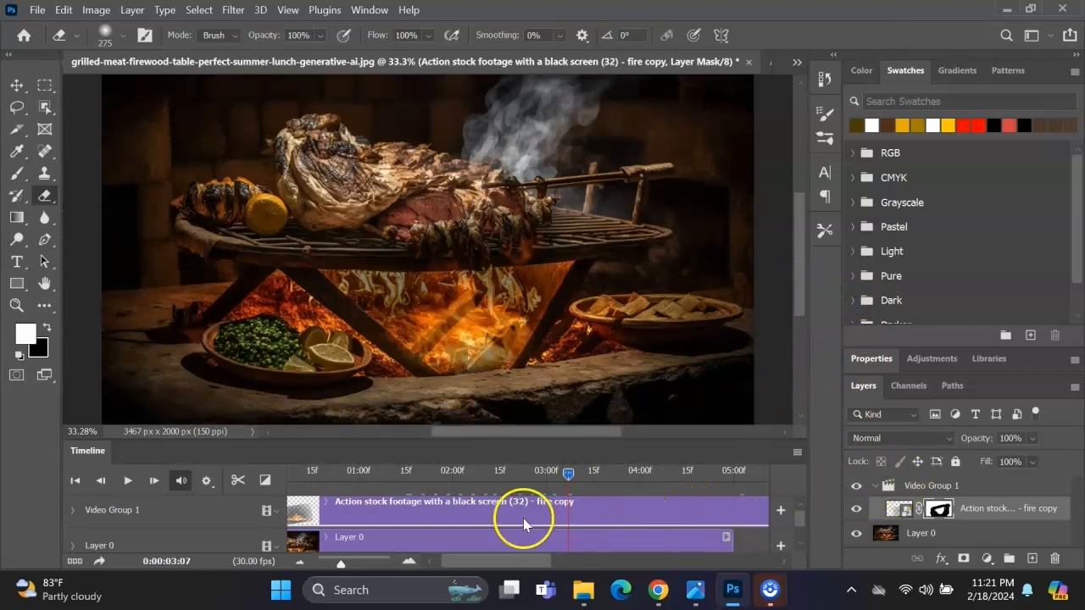
left_click(340, 471)
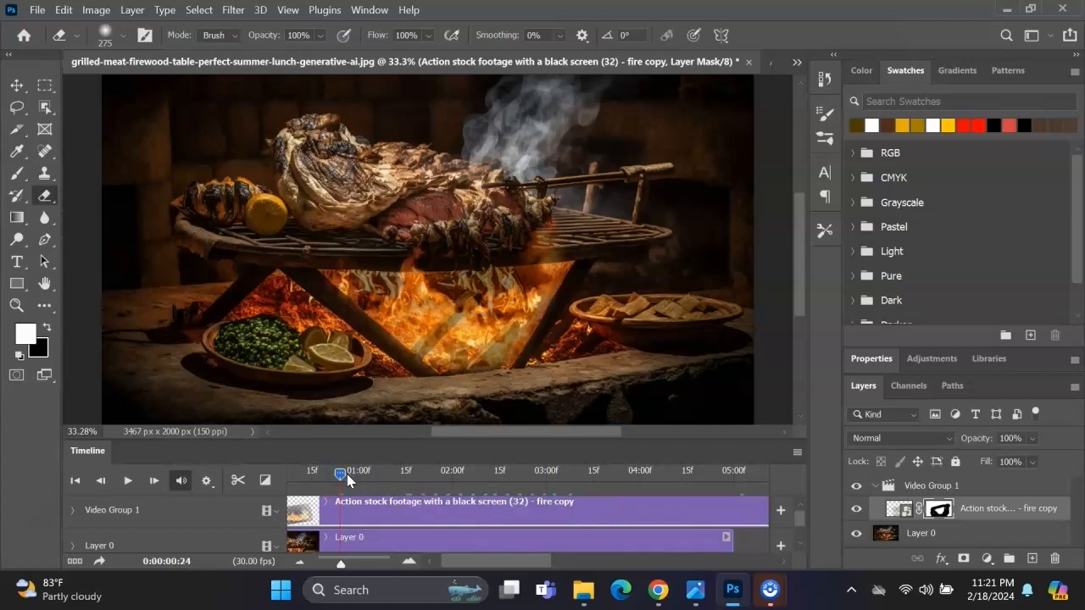
key("space")
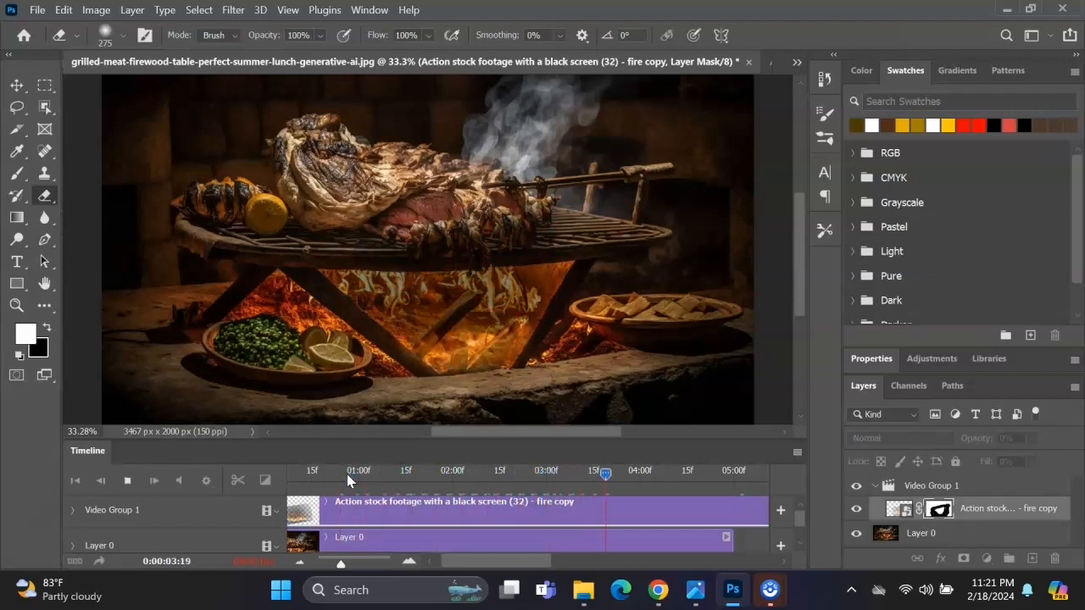
- Create a new video group above the fire track and add the Smoke Effect footage to it
left_click_drag(348, 471, 314, 472)
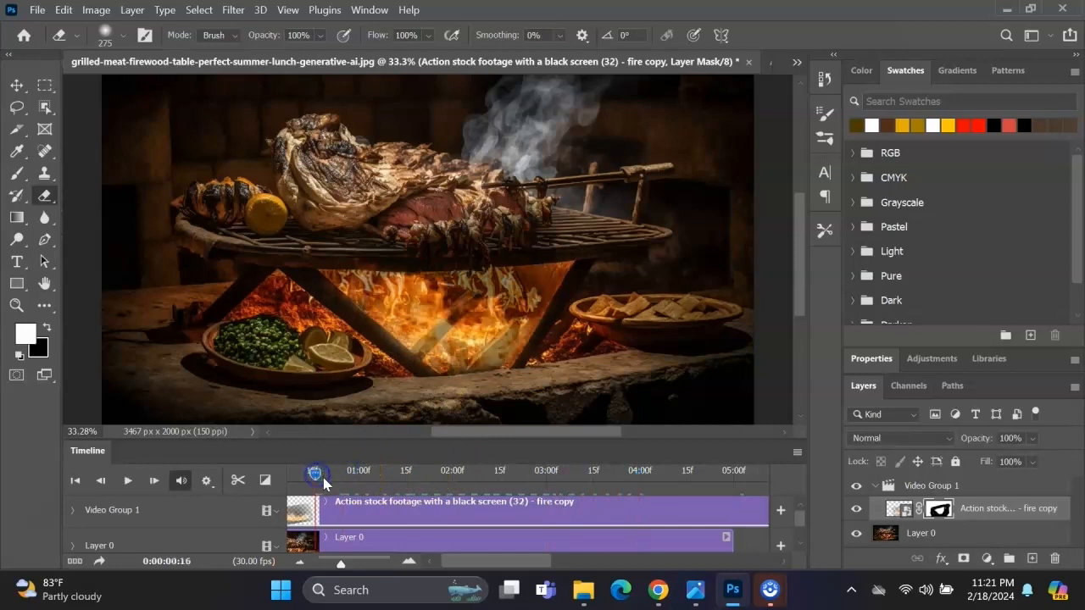
left_click(278, 513)
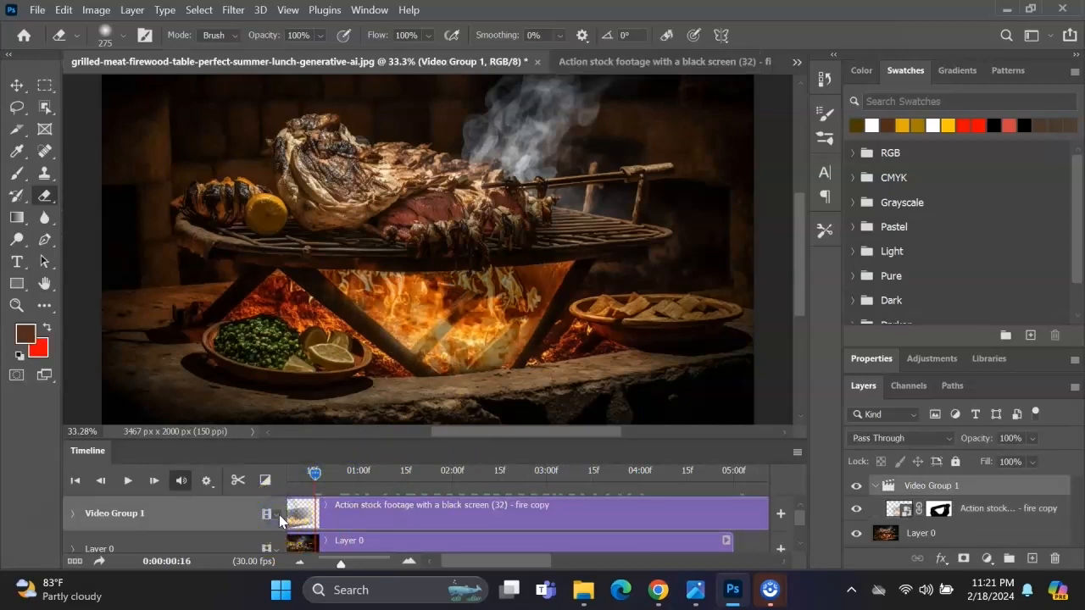
left_click(281, 519)
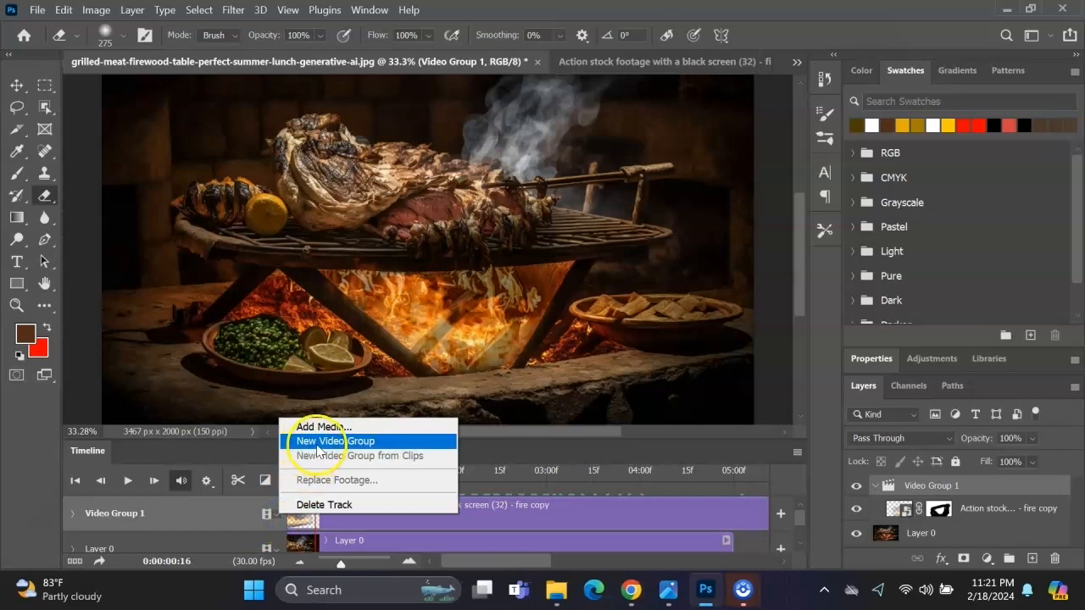
left_click(318, 441)
left_click(276, 514)
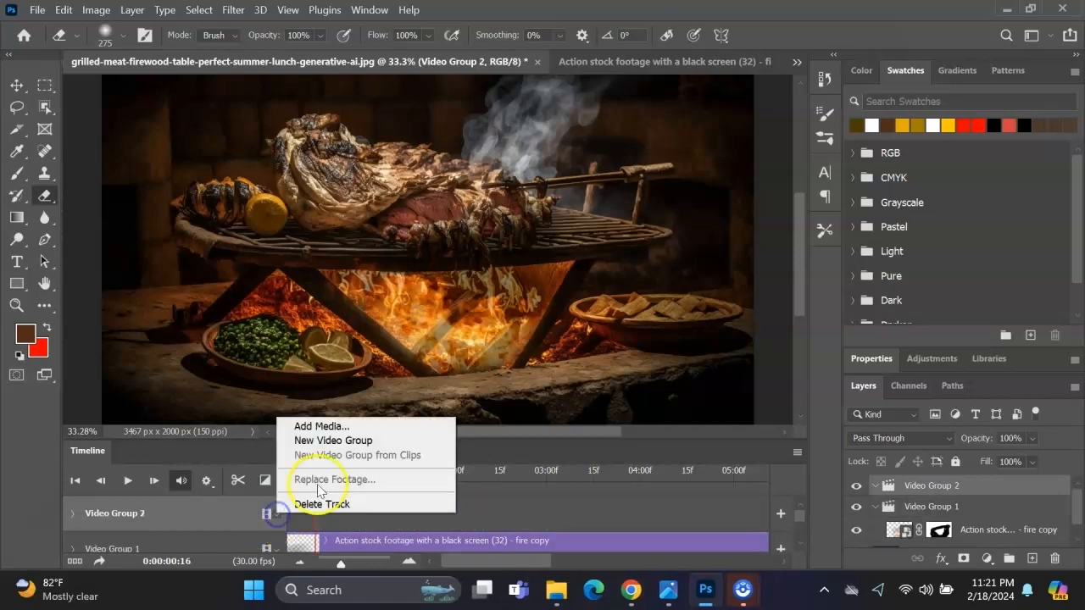
left_click(335, 426)
double_click(291, 189)
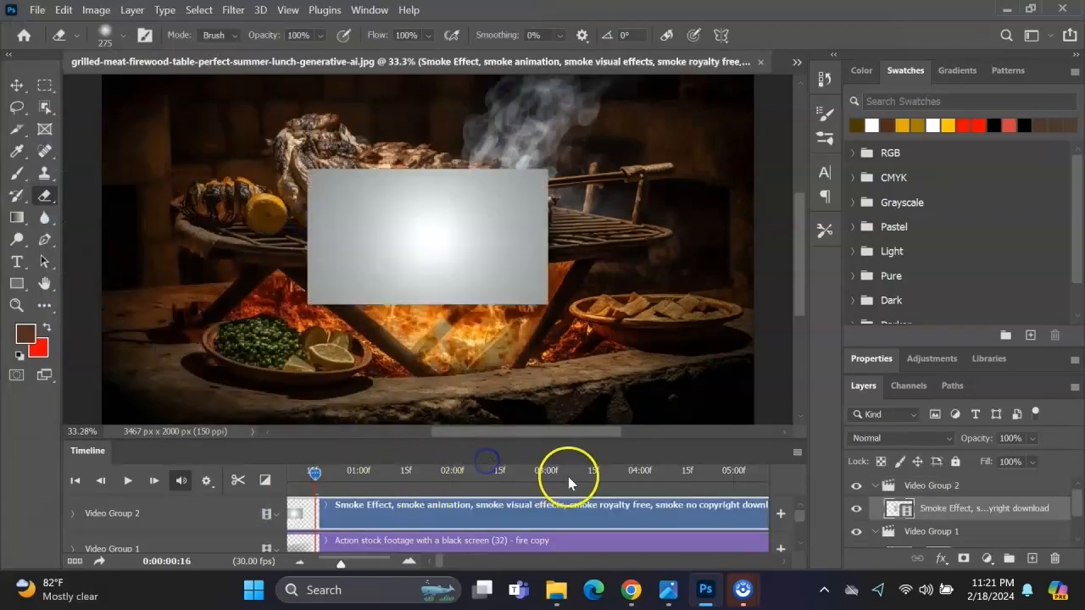
- Split the smoke clip at 0:00:21:00, where clean smoke on black plays, and delete the portion before the split
left_click(598, 472)
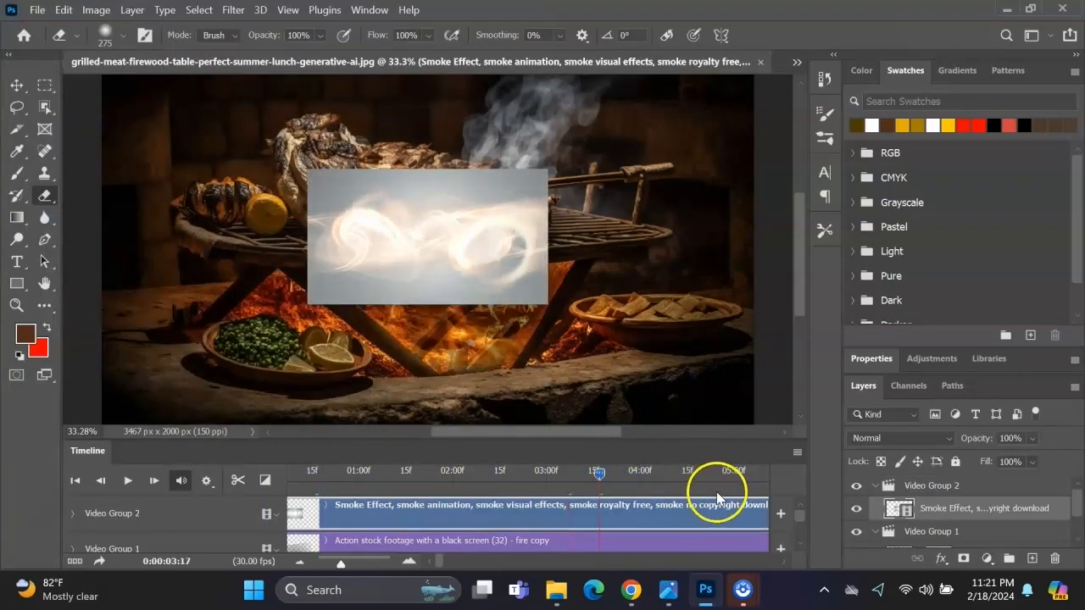
left_click(731, 471)
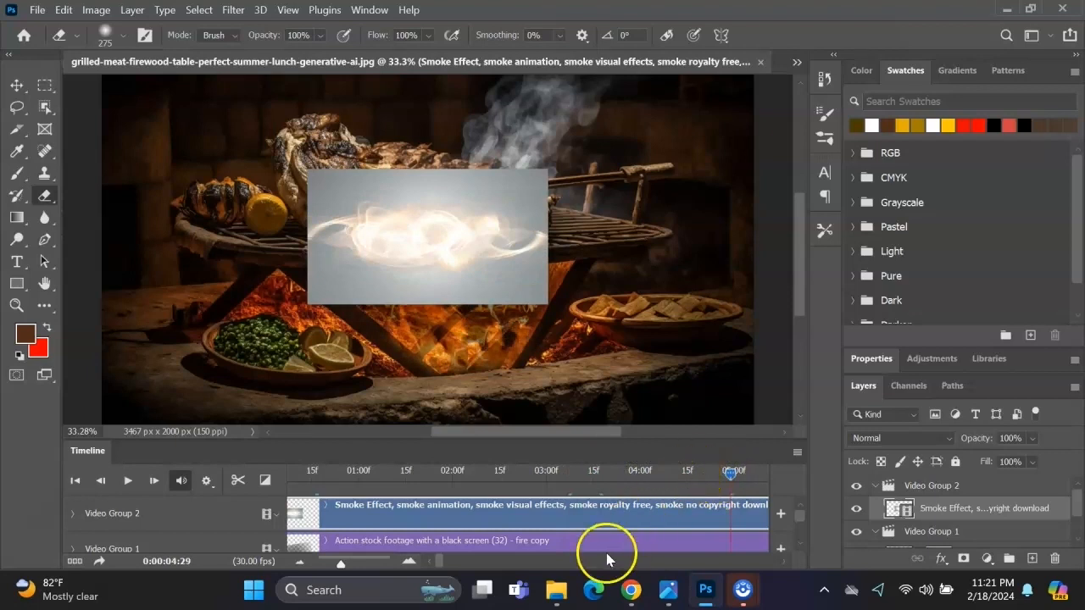
left_click_drag(340, 562, 329, 566)
left_click(498, 472)
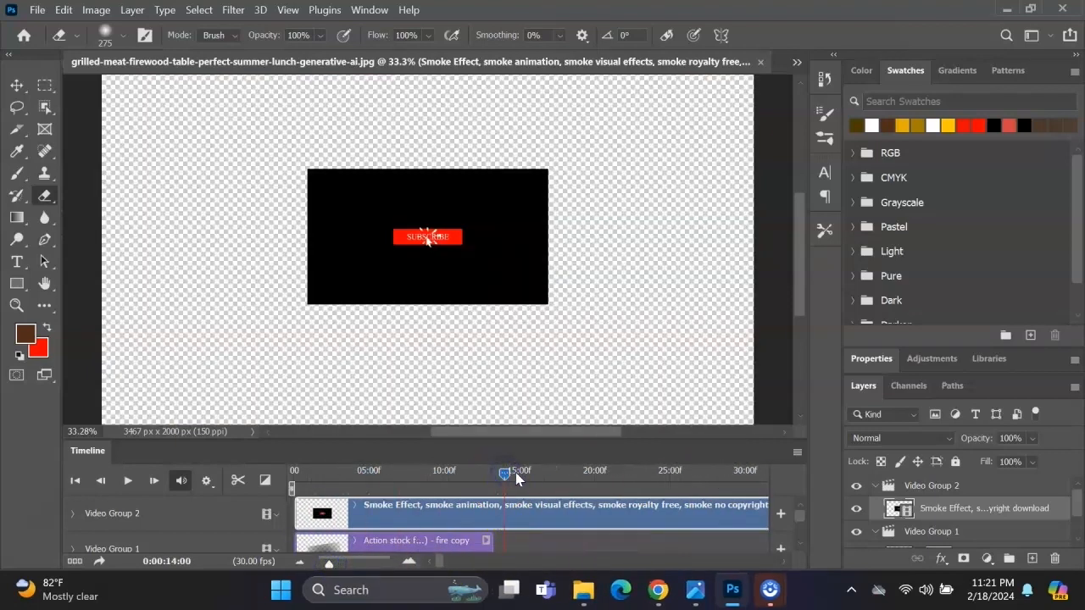
left_click(700, 473)
left_click(564, 474)
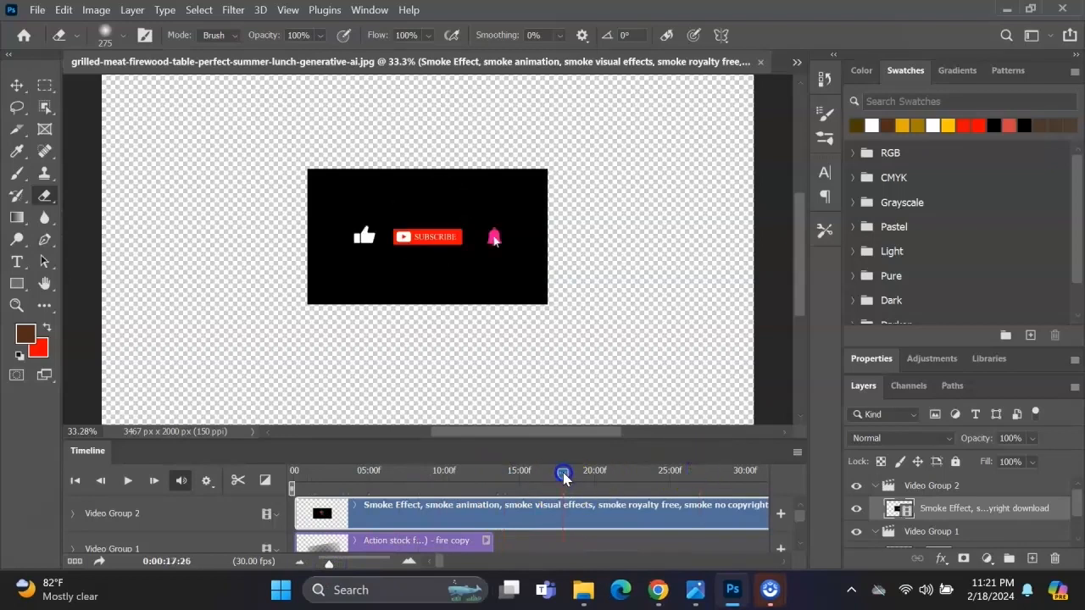
left_click_drag(568, 480, 609, 474)
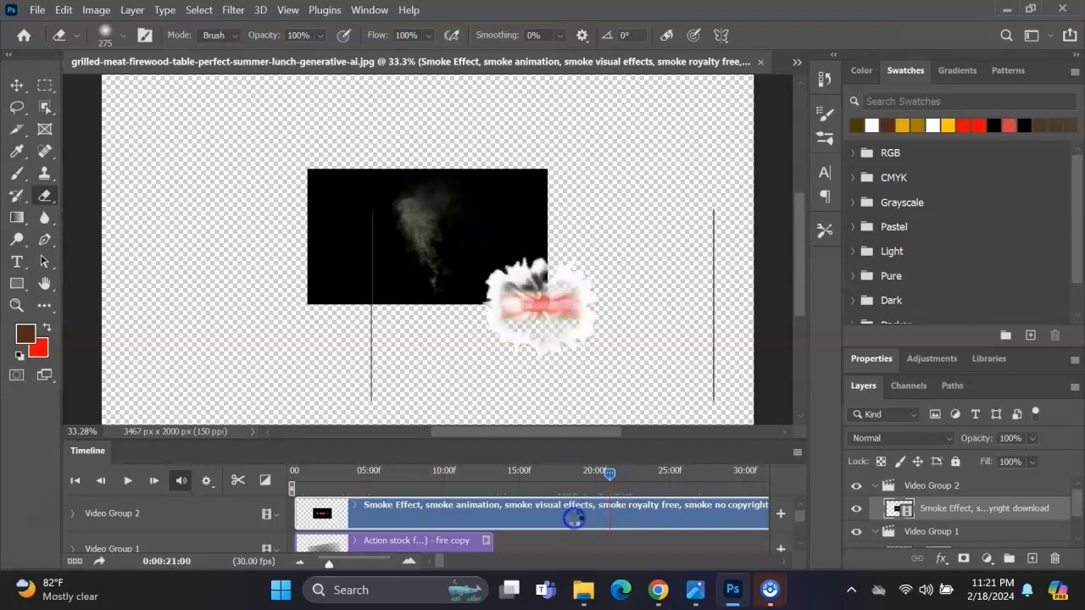
left_click(238, 480)
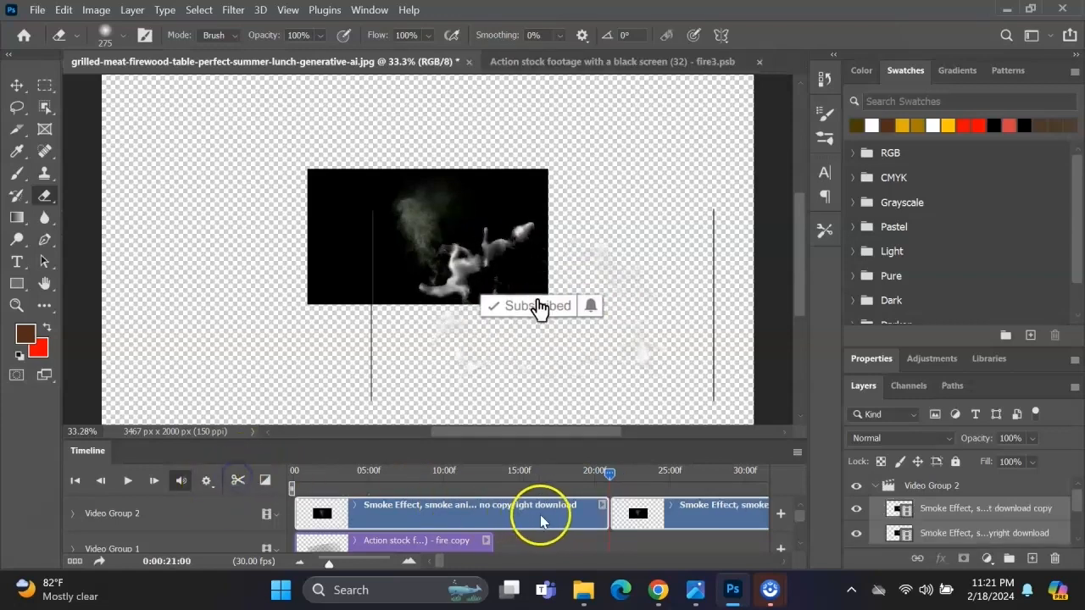
key("Delete")
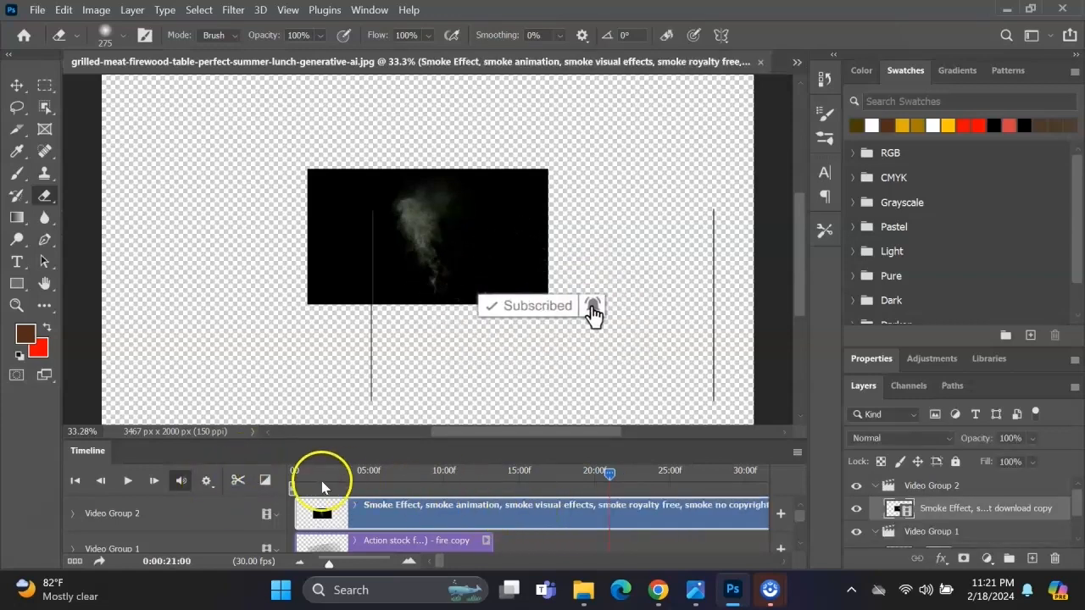
- Extend the Layer 0 photo clip on the timeline to about 31 seconds
left_click_drag(306, 480, 490, 485)
left_click(375, 487)
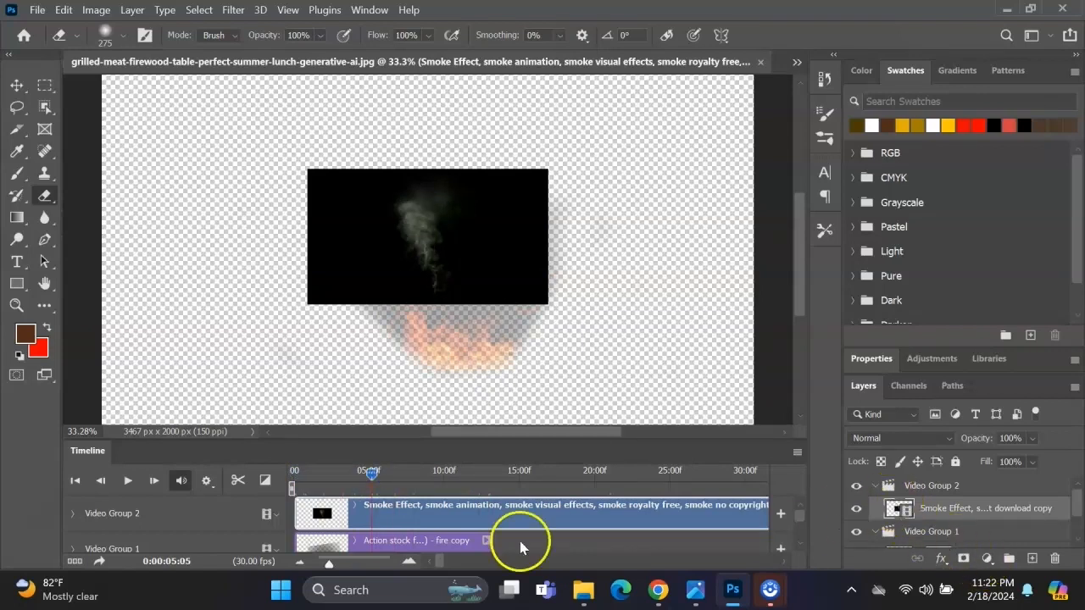
scroll(551, 536, "down", 2)
scroll(448, 528, "up", 2)
scroll(430, 550, "down", 1)
left_click(352, 547)
left_click_drag(368, 541, 740, 518)
- Try to lengthen the fire clip by pulling its end further along the timeline
left_click(440, 507)
left_click_drag(465, 506, 725, 514)
left_click_drag(466, 517, 639, 513)
left_click_drag(467, 505, 521, 506)
scroll(489, 547, "up", 1)
left_click_drag(464, 541, 641, 537)
scroll(614, 521, "down", 1)
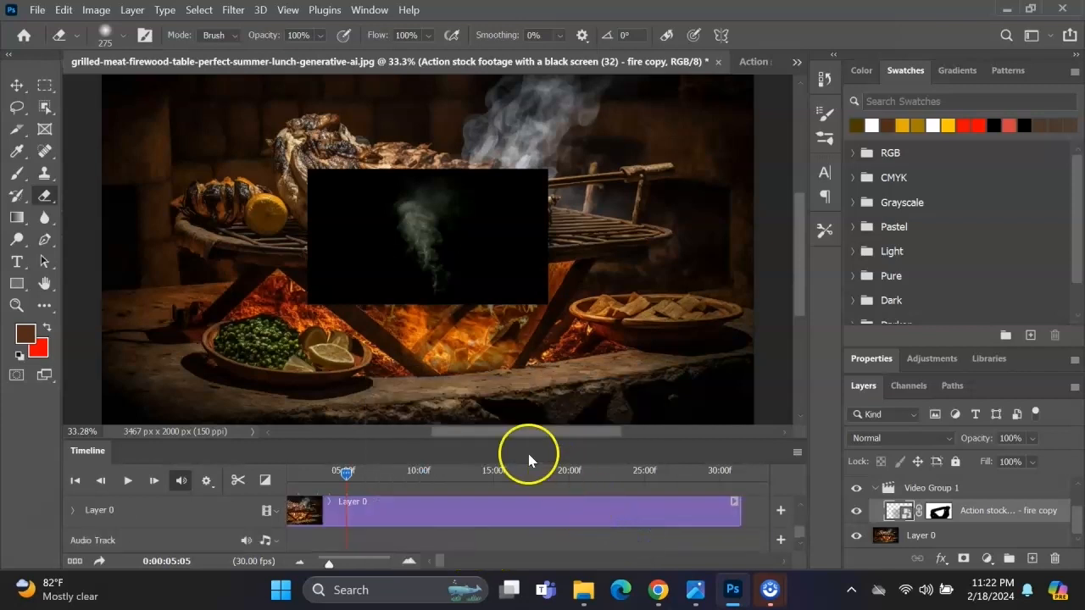
scroll(517, 514, "up", 1)
left_click(564, 503)
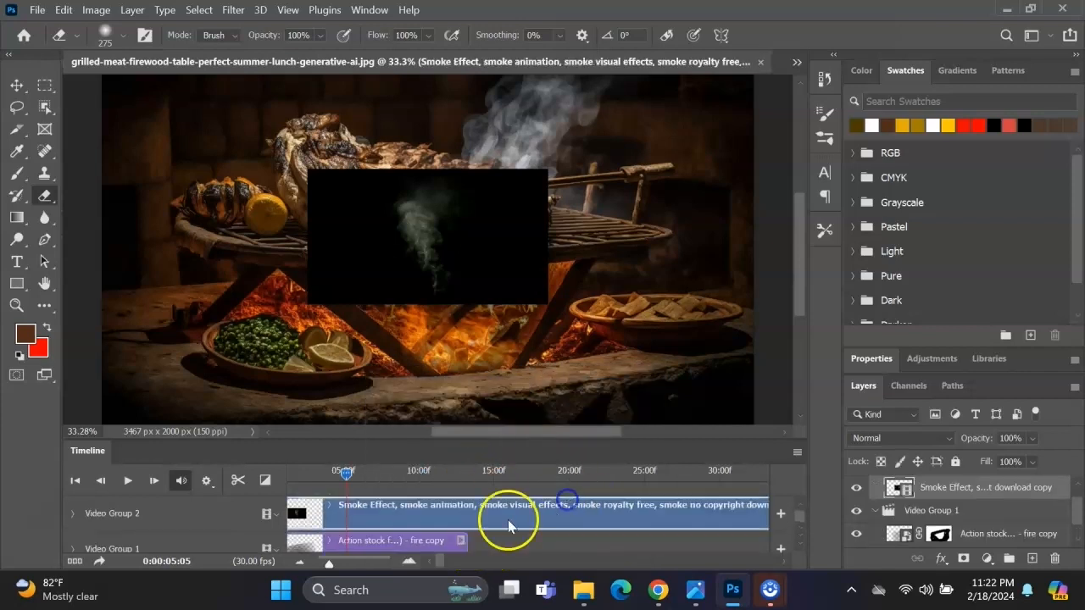
left_click(468, 540)
left_click_drag(468, 540, 553, 549)
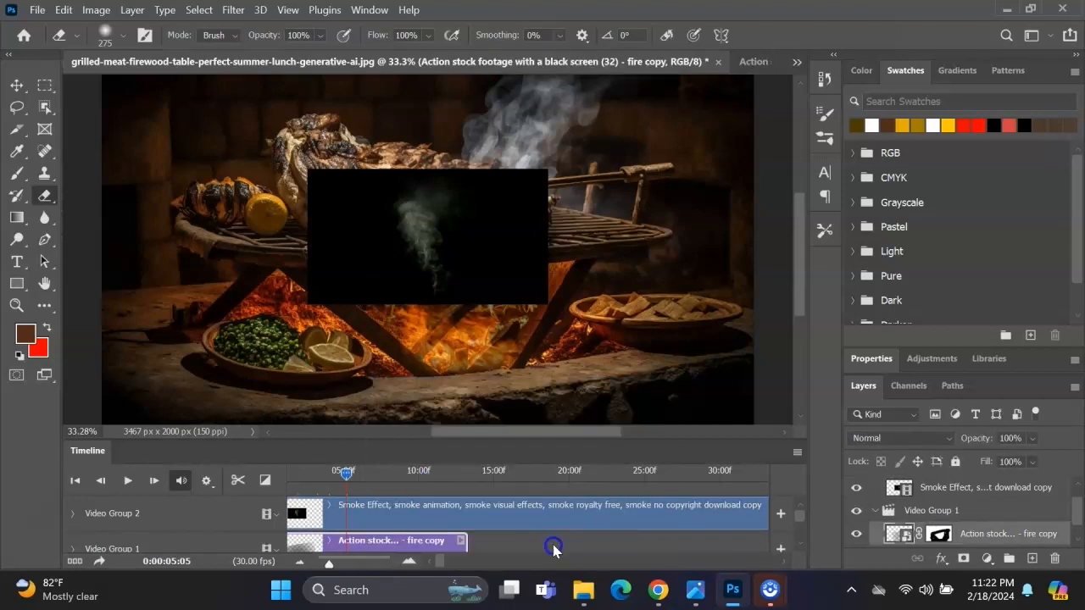
- Convert the smoke clip to a smart object and open its contents for editing
scroll(542, 534, "down", 1)
scroll(509, 530, "up", 1)
left_click(508, 525)
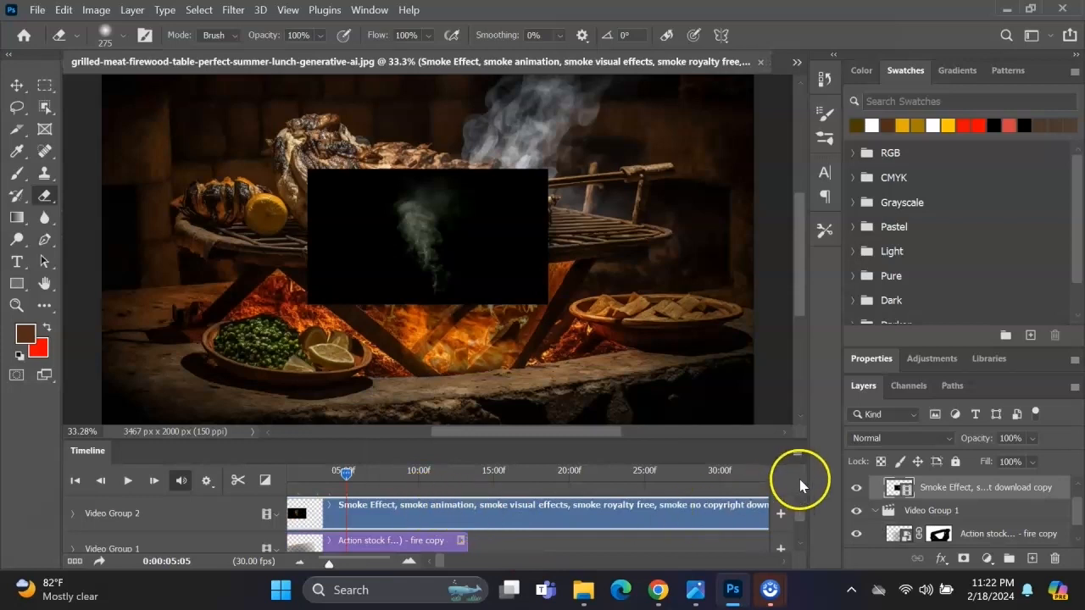
right_click(901, 487)
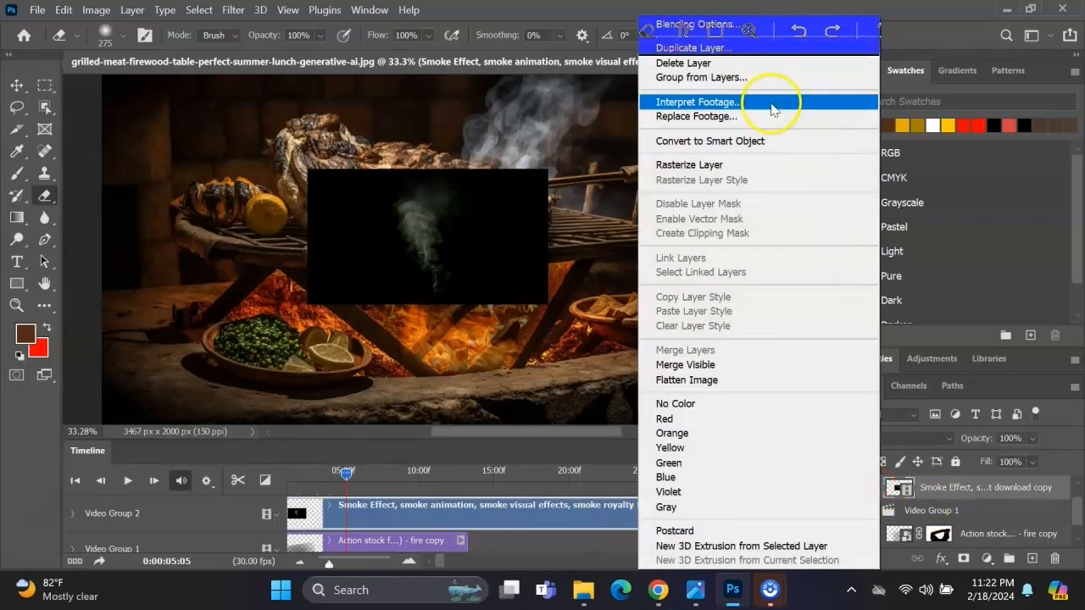
left_click(771, 140)
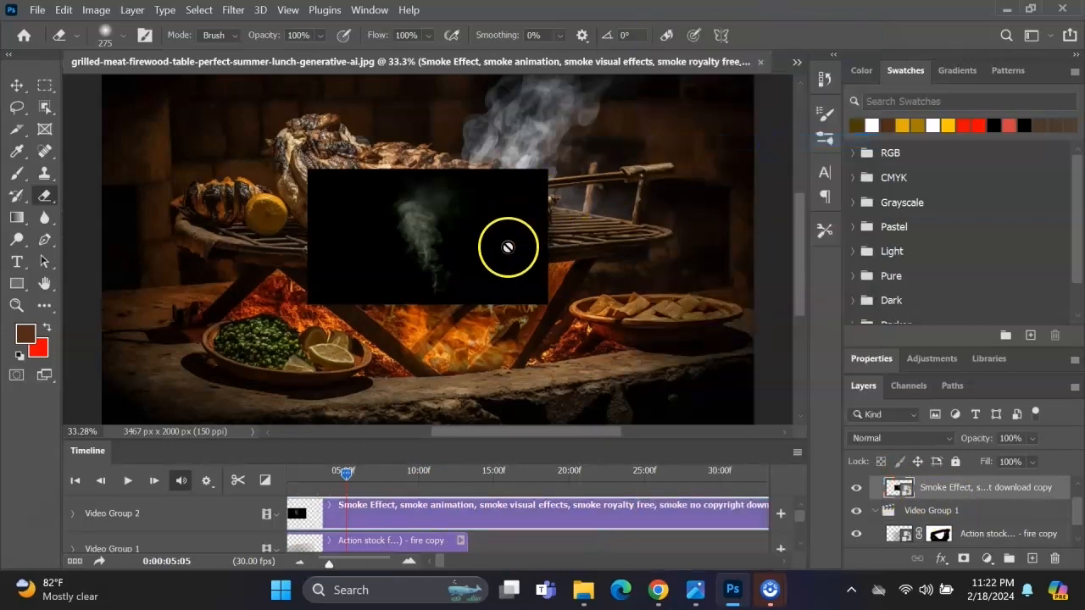
double_click(898, 487)
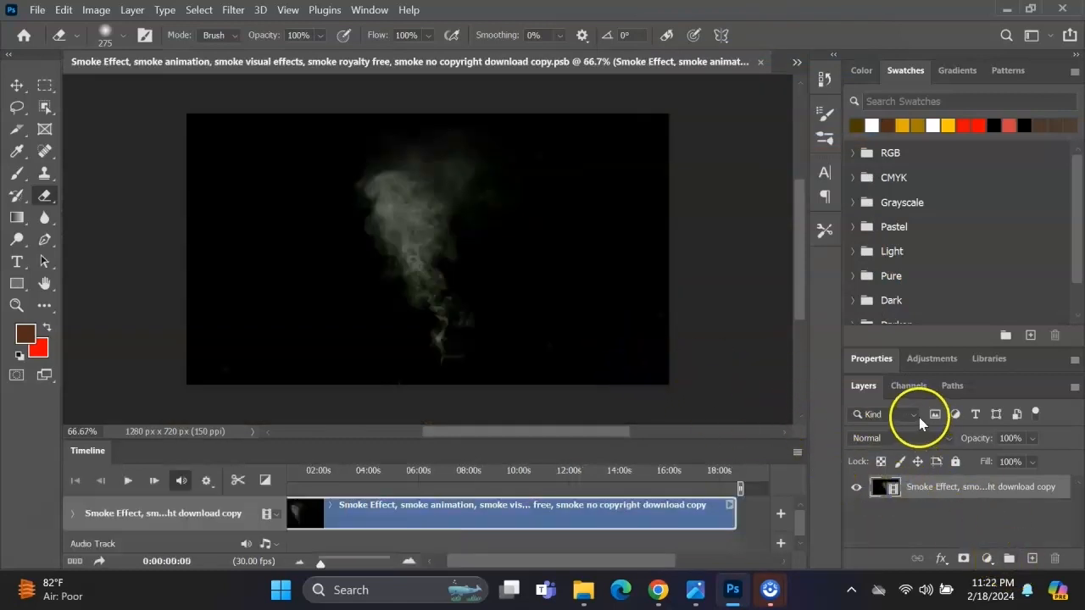
- Show the smoke document's full channel list and display only the Blue channel
left_click(879, 366)
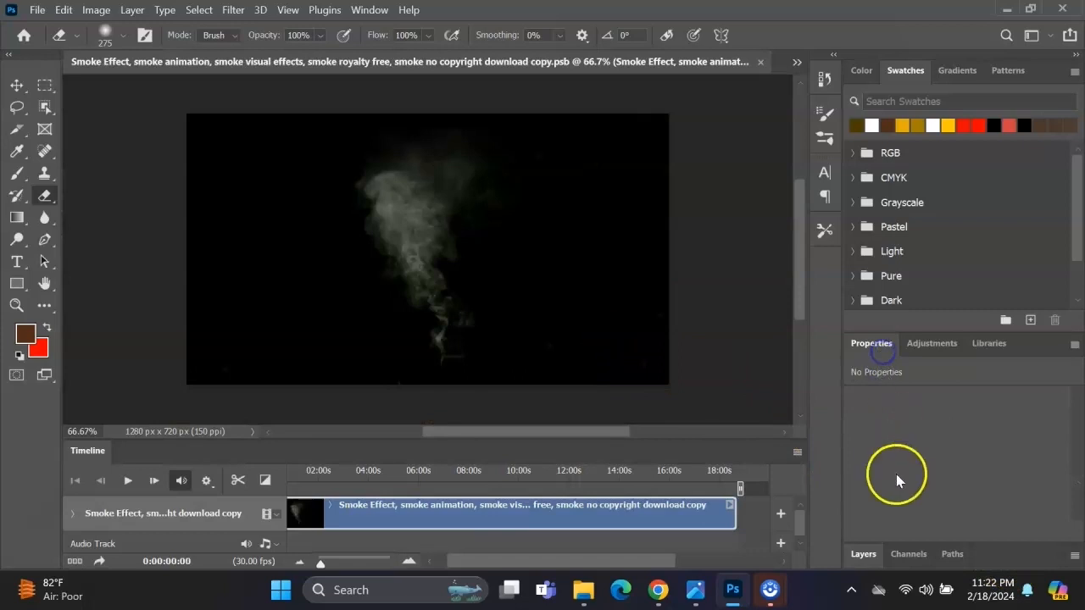
left_click(903, 553)
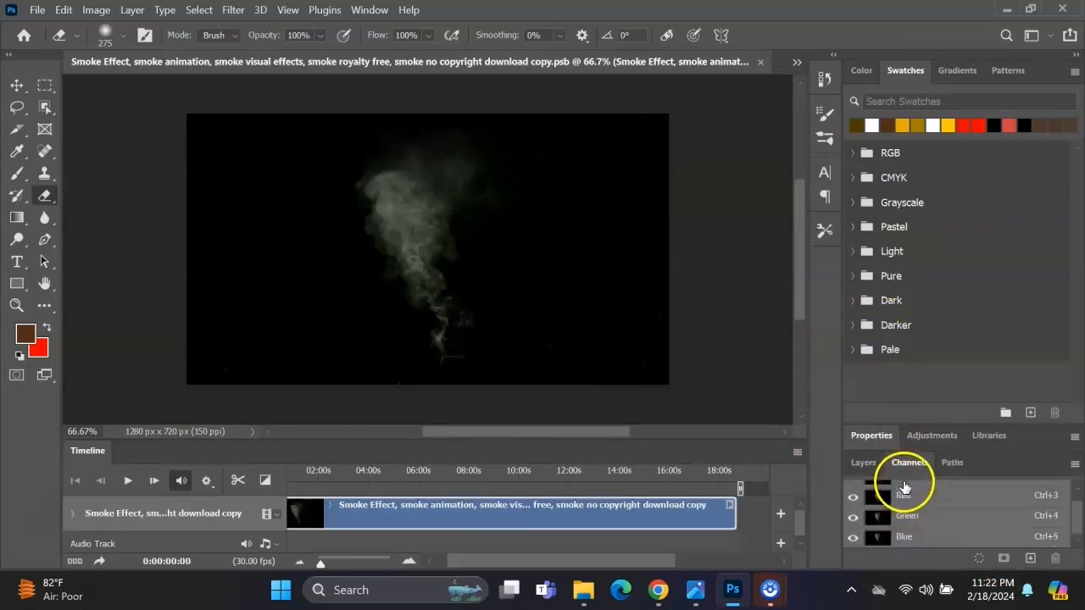
left_click_drag(967, 451, 961, 368)
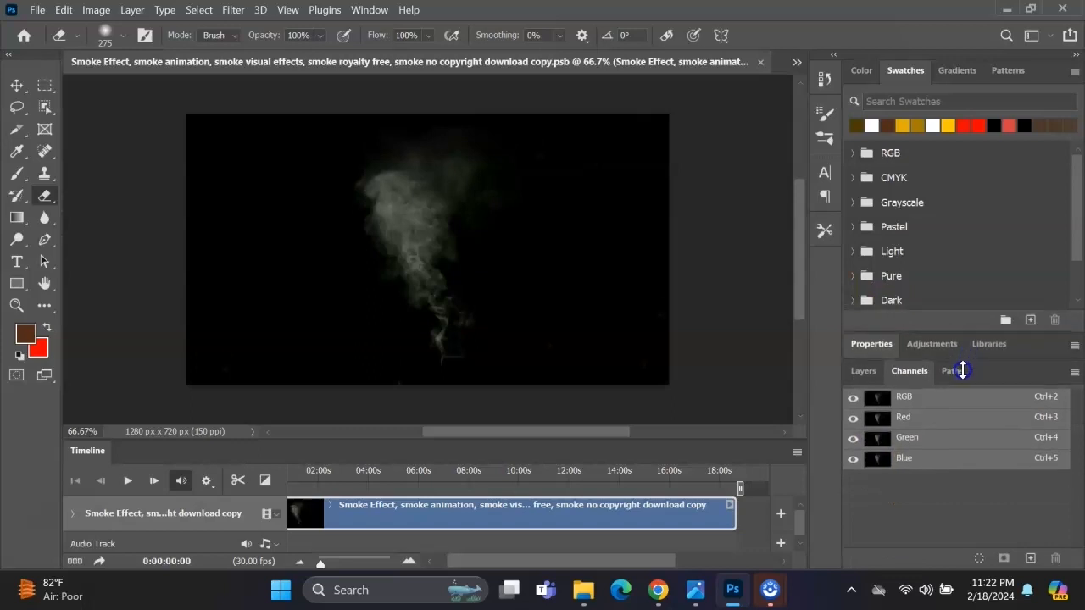
left_click(853, 429)
left_click(850, 455)
left_click(905, 477)
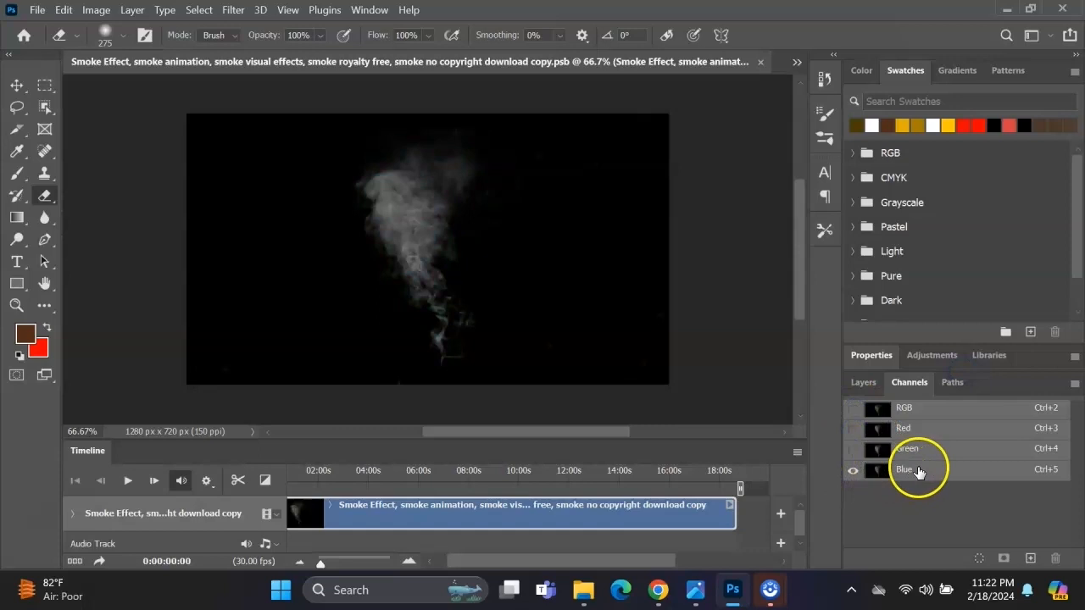
- Increase the smoke's contrast with Levels by raising the black input slightly, brightening the midtones and lowering the white input
key("ctrl+l")
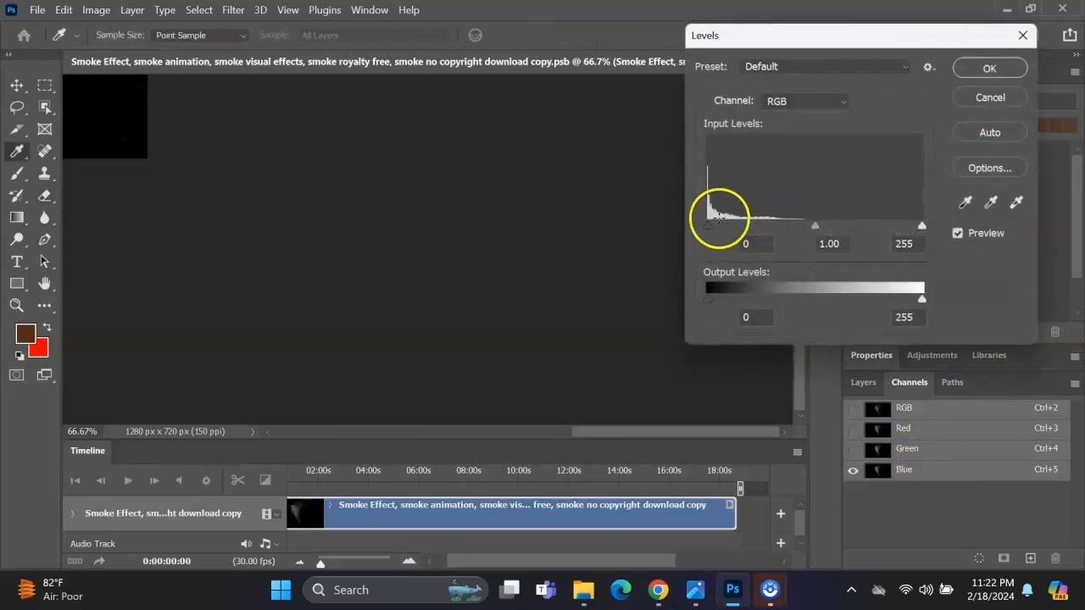
left_click(516, 434)
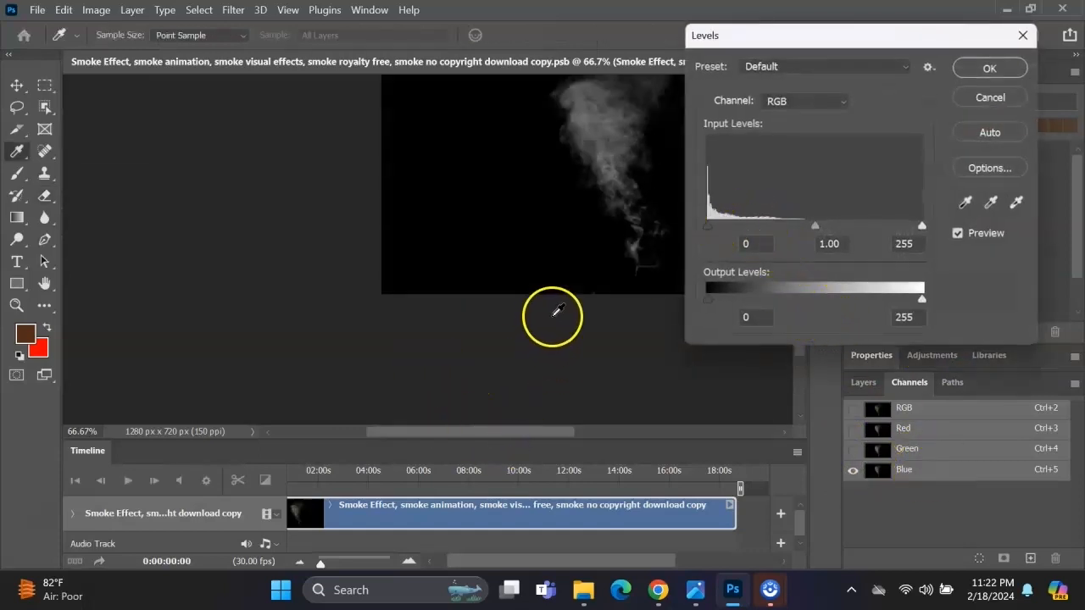
mouse_move(715, 232)
left_mouse_down()
mouse_move(736, 231)
mouse_move(727, 235)
left_mouse_up()
left_click_drag(827, 229, 758, 232)
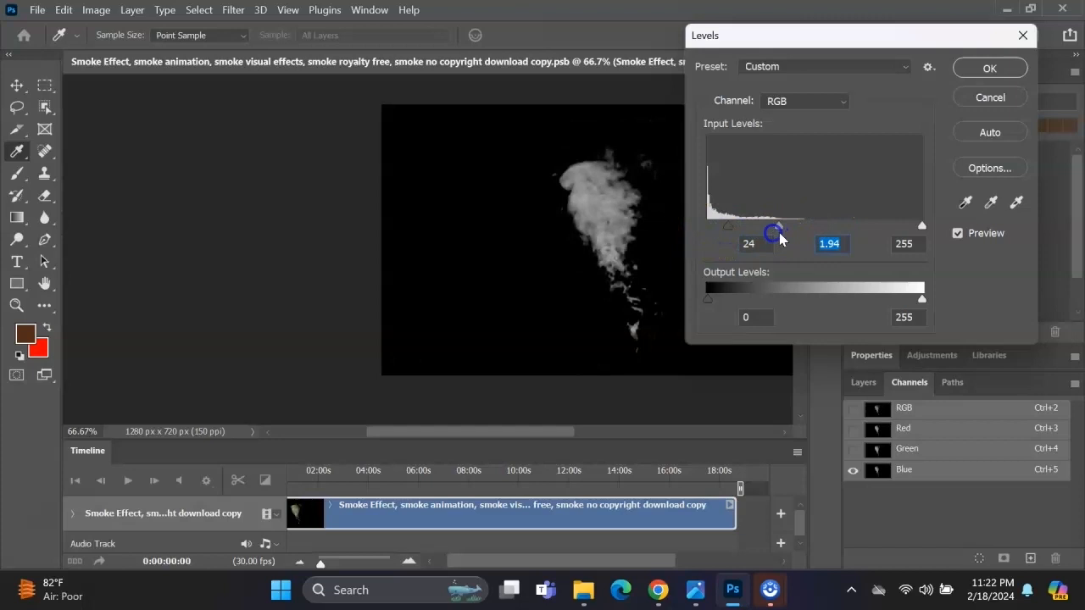
left_click_drag(925, 230, 822, 235)
mouse_move(753, 231)
left_mouse_down()
mouse_move(768, 230)
mouse_move(725, 229)
left_mouse_up()
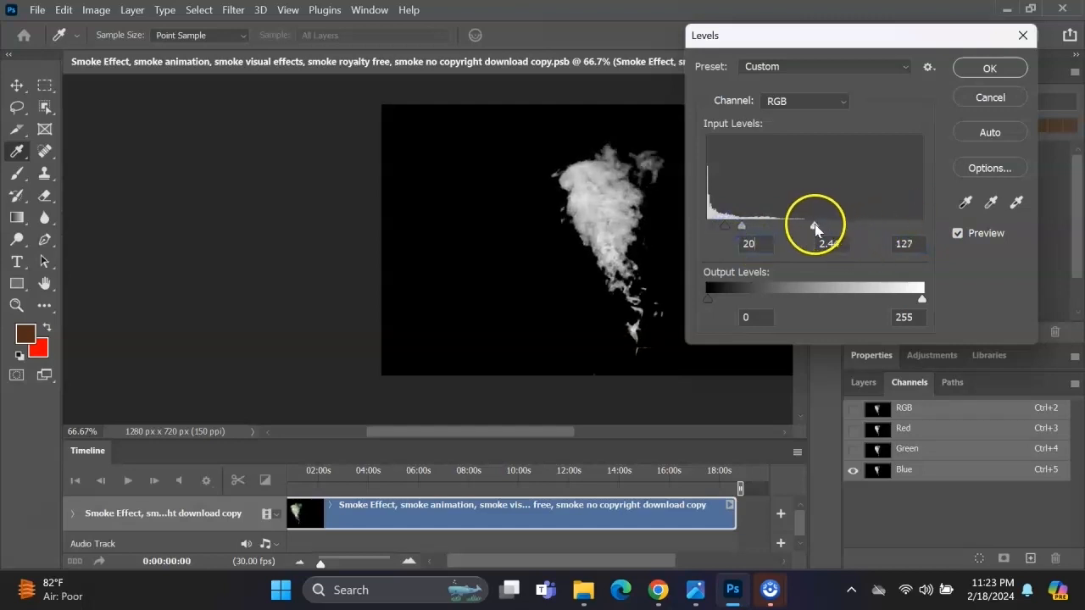
left_click_drag(815, 229, 790, 232)
left_click_drag(723, 227, 720, 228)
left_click(972, 66)
- Load the Blue channel as a selection, show all channels again, and mask the smoke layer with the selection
key("e")
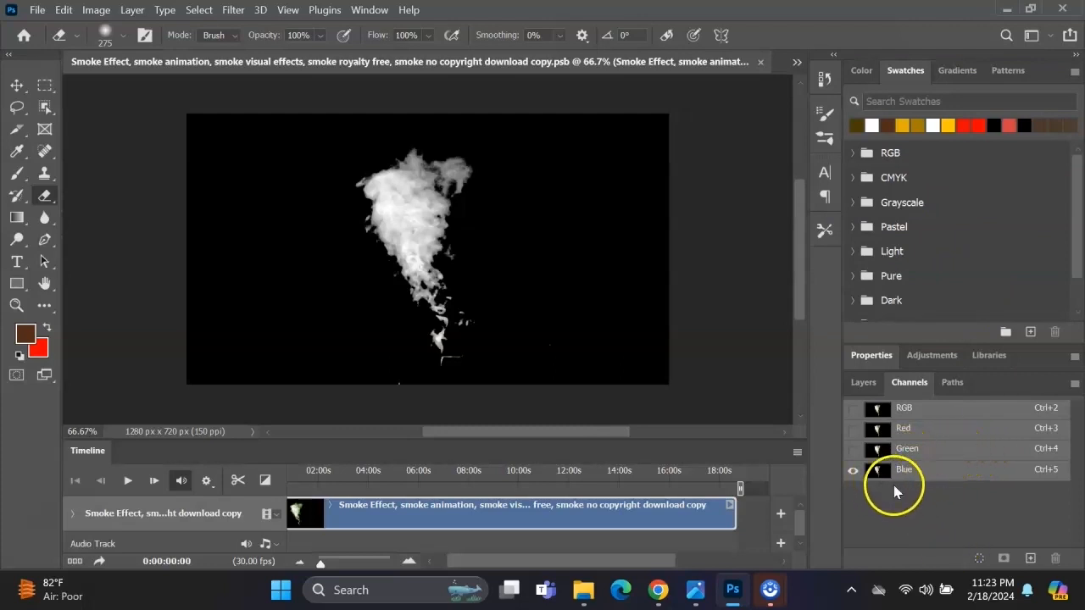
key("End")
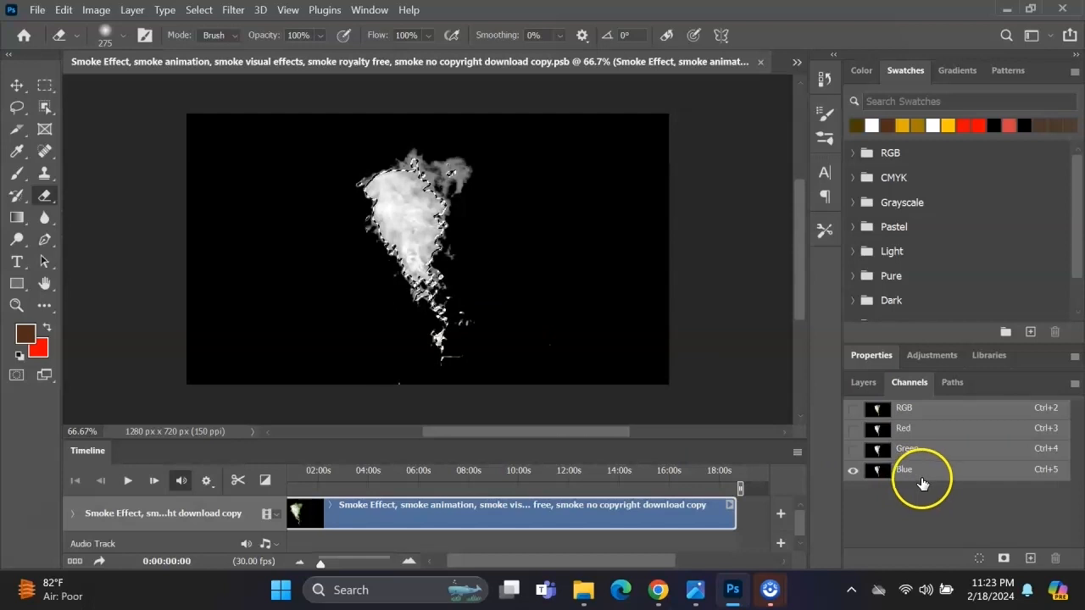
left_click(861, 412)
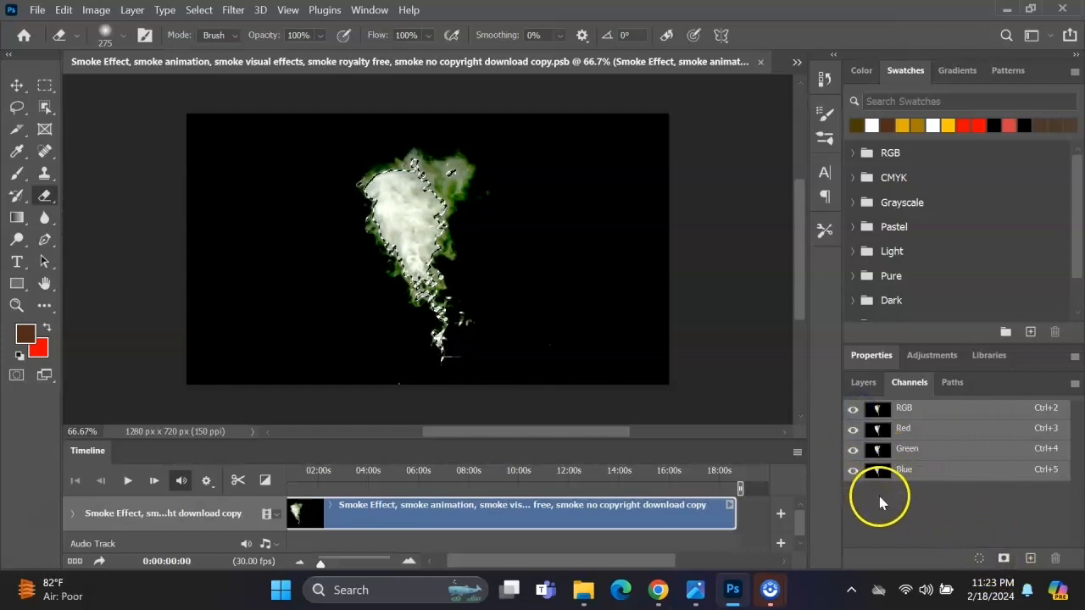
left_click(870, 384)
left_click(965, 558)
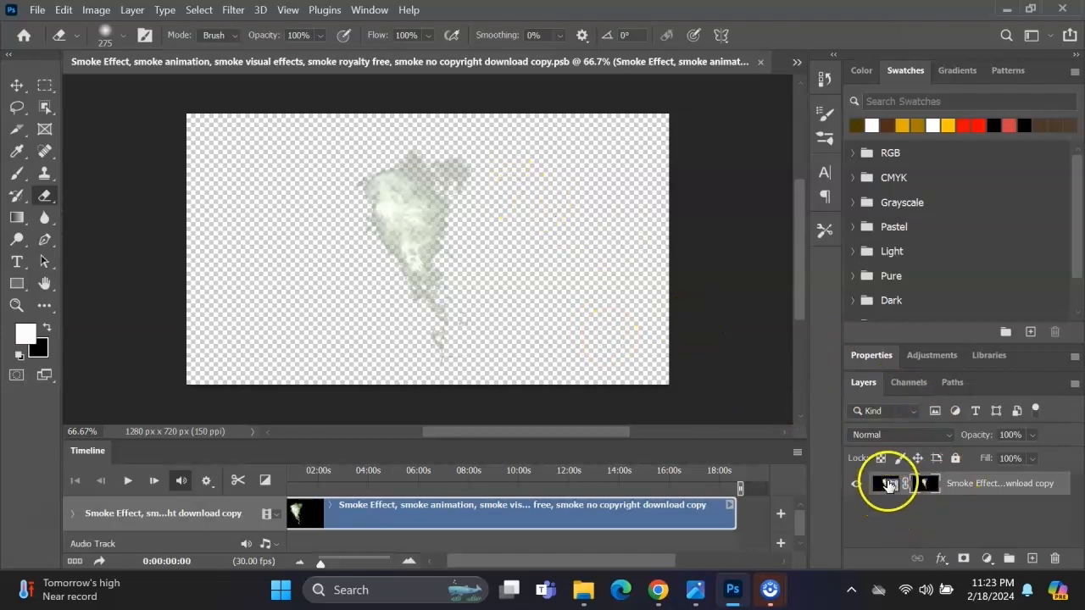
key("End")
key("Home")
key("End")
key("Home")
key("End")
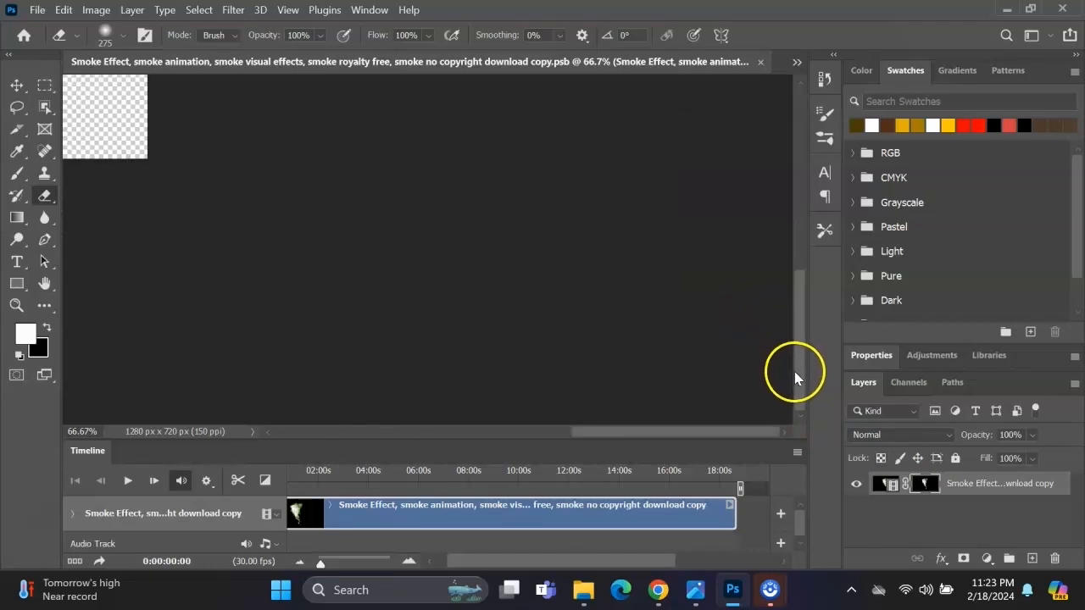
key("Home")
key("End")
key("Home")
- Target the smoke layer's video content instead of its layer mask
left_click(887, 483)
double_click(888, 483)
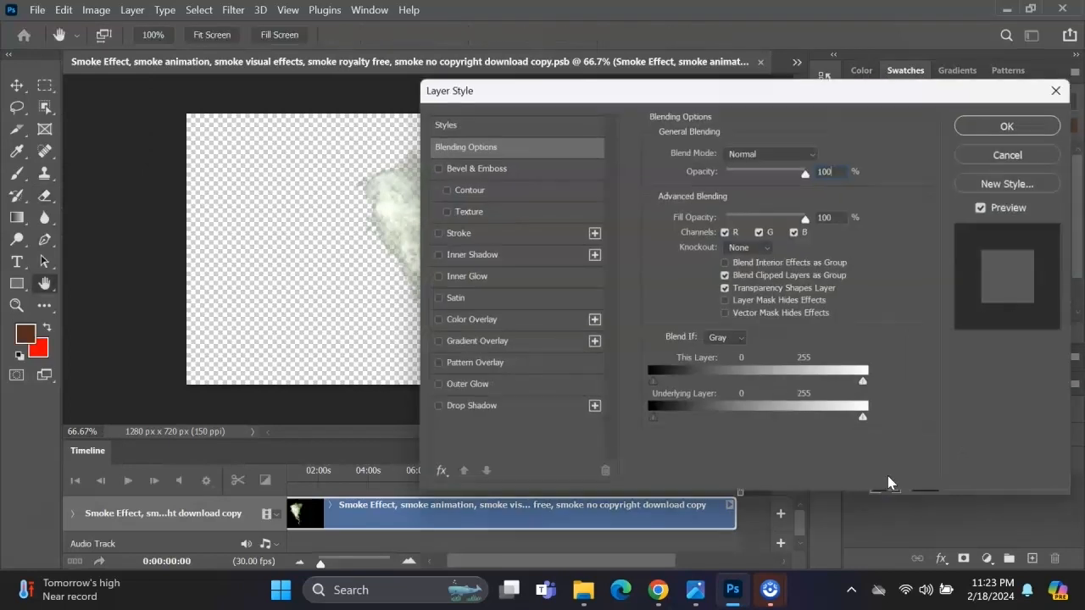
left_click(1017, 150)
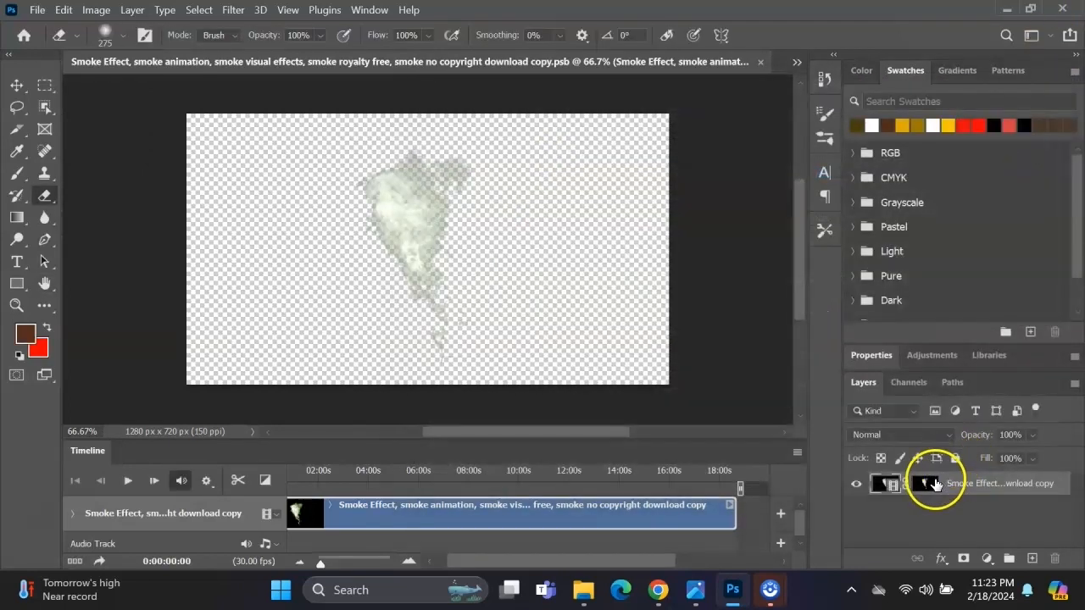
- Refine the smoke layer mask's edge with Smooth 66, Feather 1.5 px, Contrast 30% and Shift Edge -13%
double_click(927, 482)
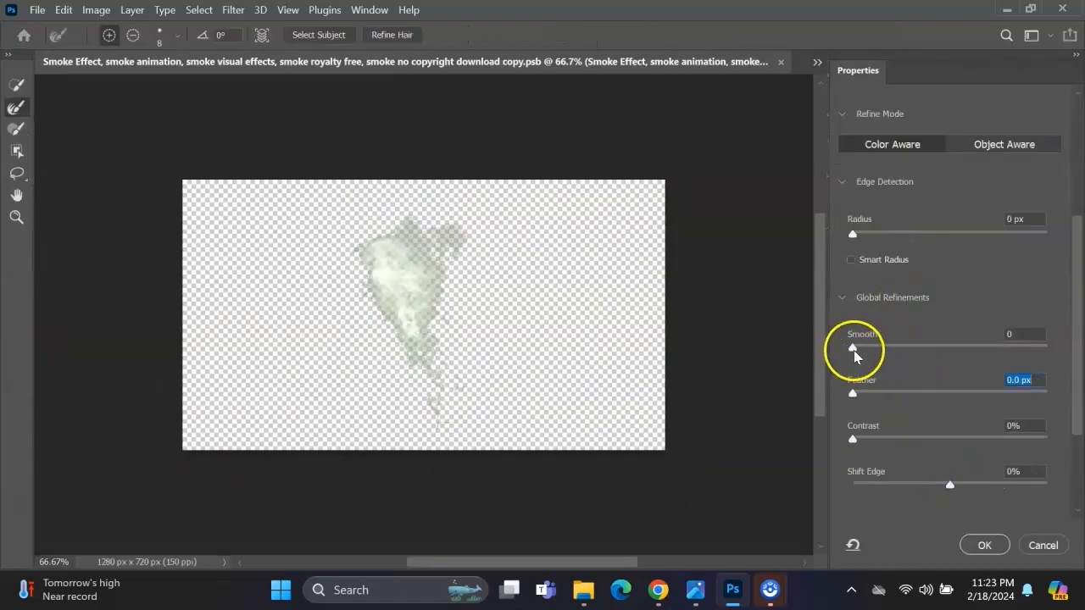
left_click_drag(852, 393, 854, 401)
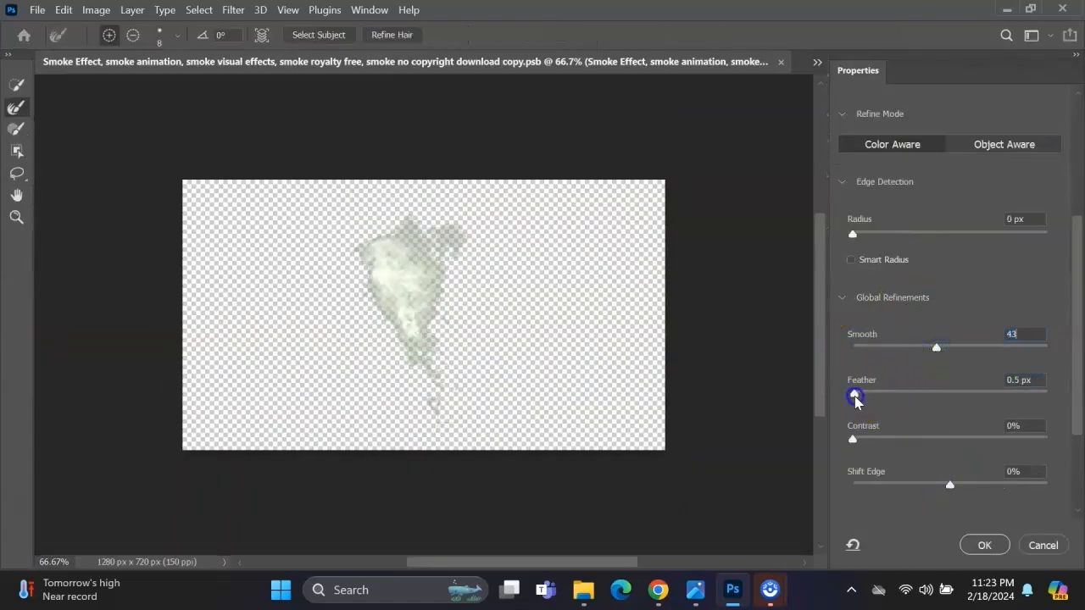
left_click_drag(947, 408, 951, 410)
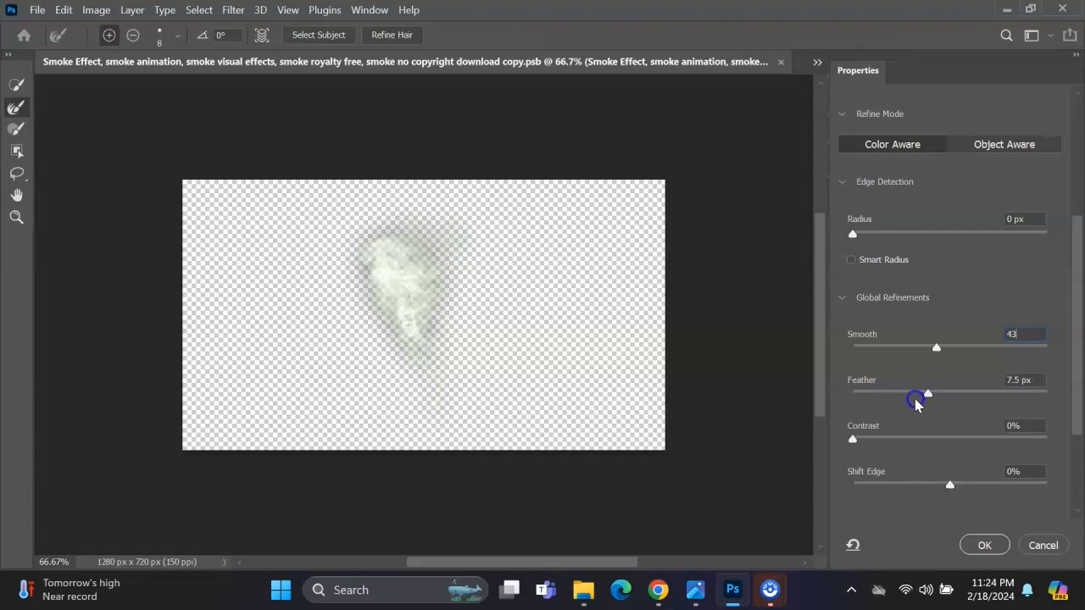
left_click_drag(872, 403, 871, 405)
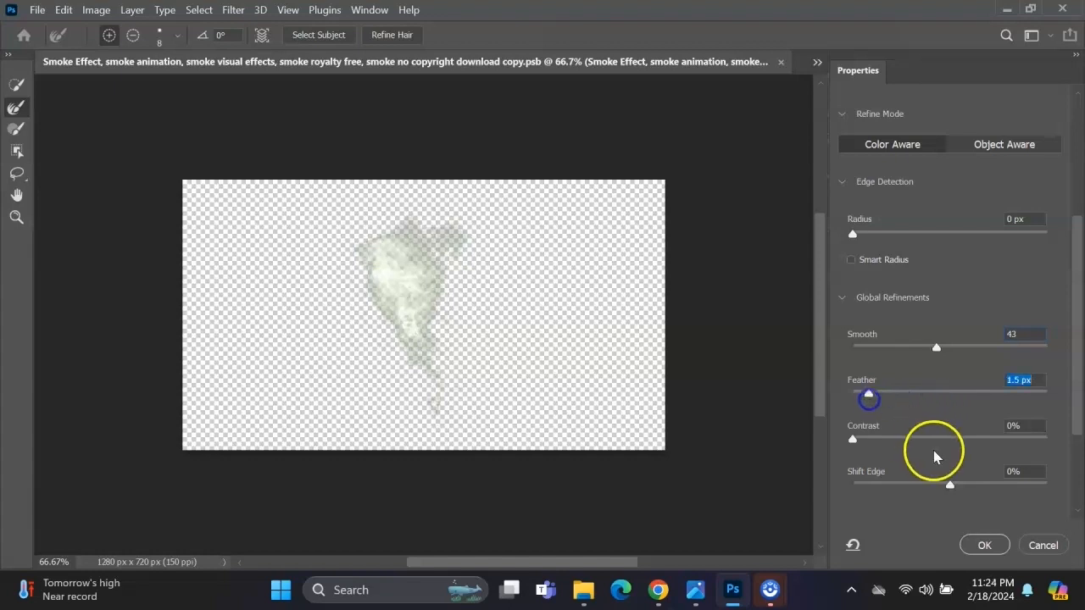
left_click_drag(900, 444, 913, 446)
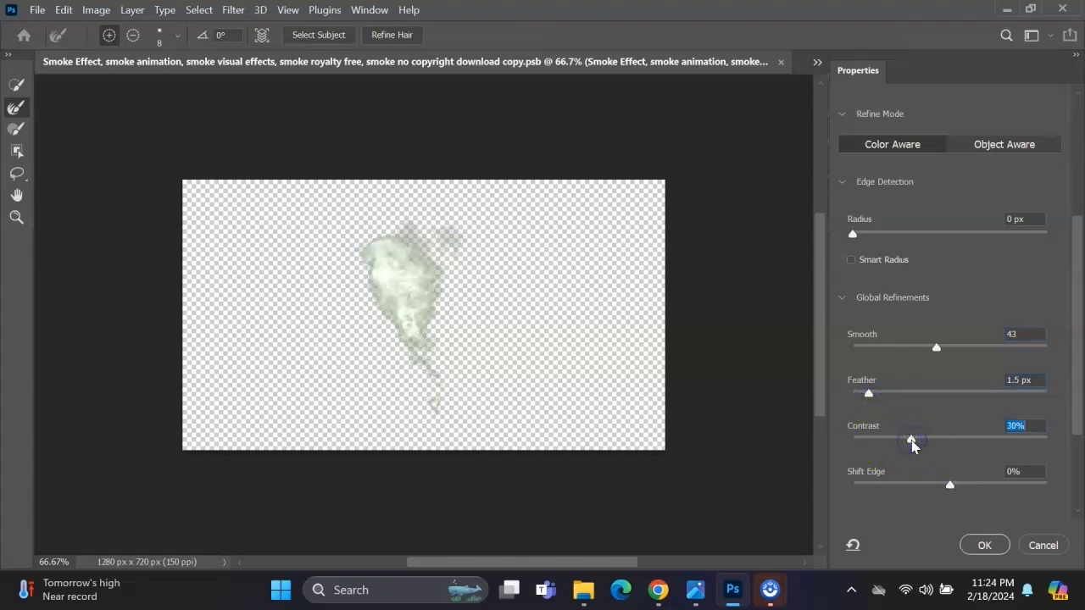
left_click_drag(935, 356, 968, 357)
mouse_move(949, 484)
left_mouse_down()
mouse_move(890, 487)
mouse_move(969, 484)
mouse_move(941, 487)
left_mouse_up()
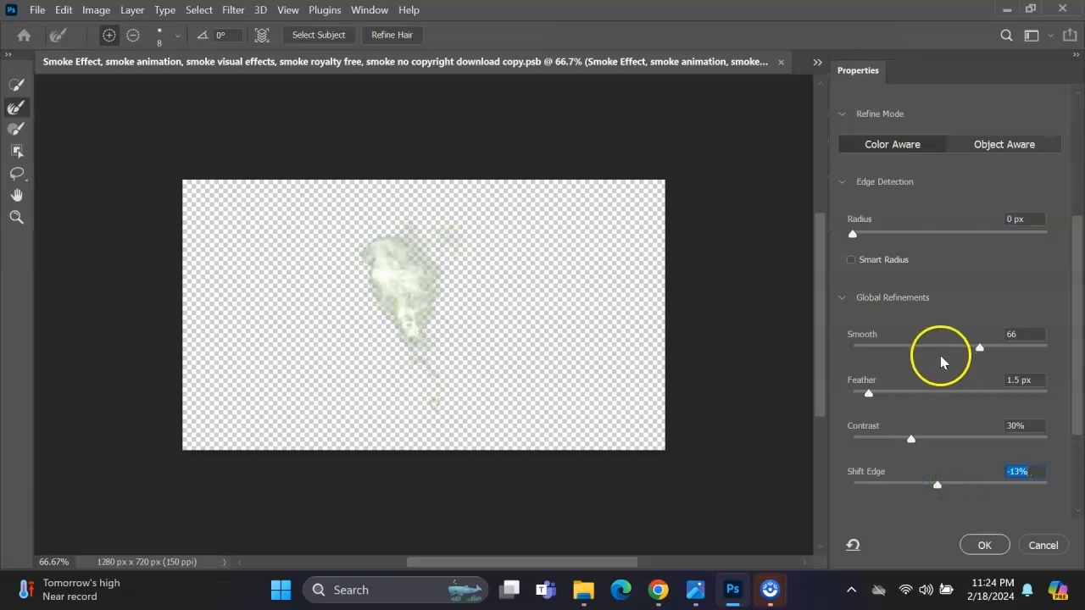
left_click(984, 545)
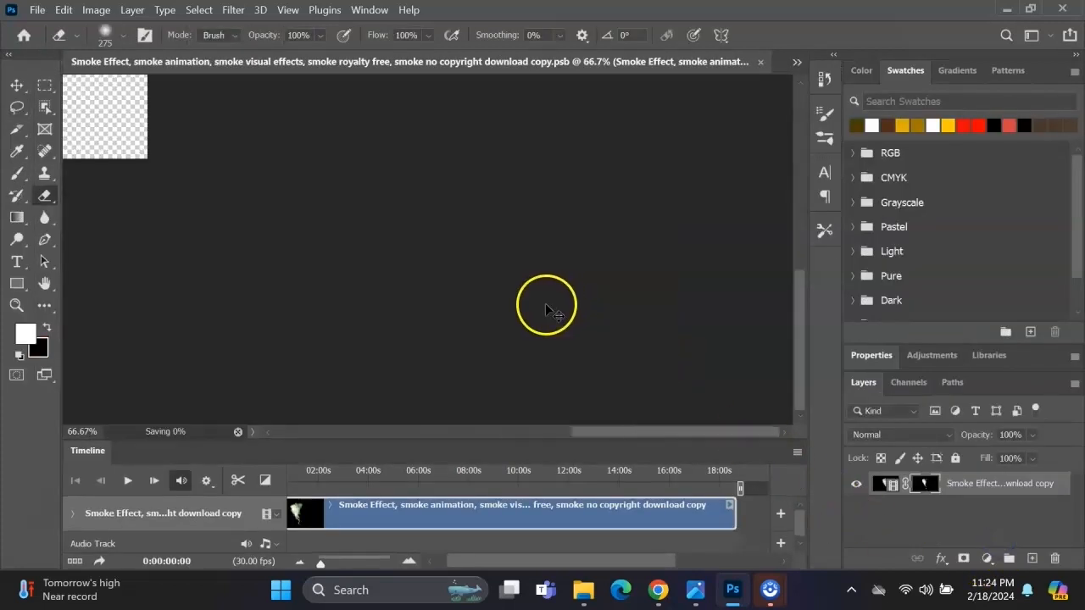
- Save the smoke document and inspect the smoke in the grilled-meat document at 0:00:06:13
left_click(796, 63)
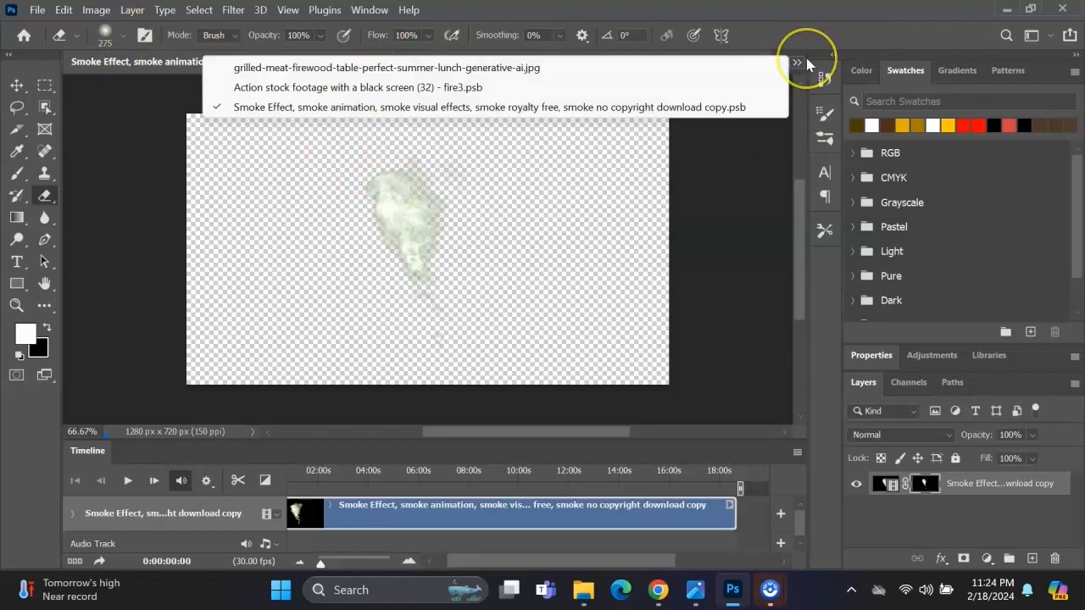
key("super")
key("super")
left_click(802, 61)
left_click(296, 68)
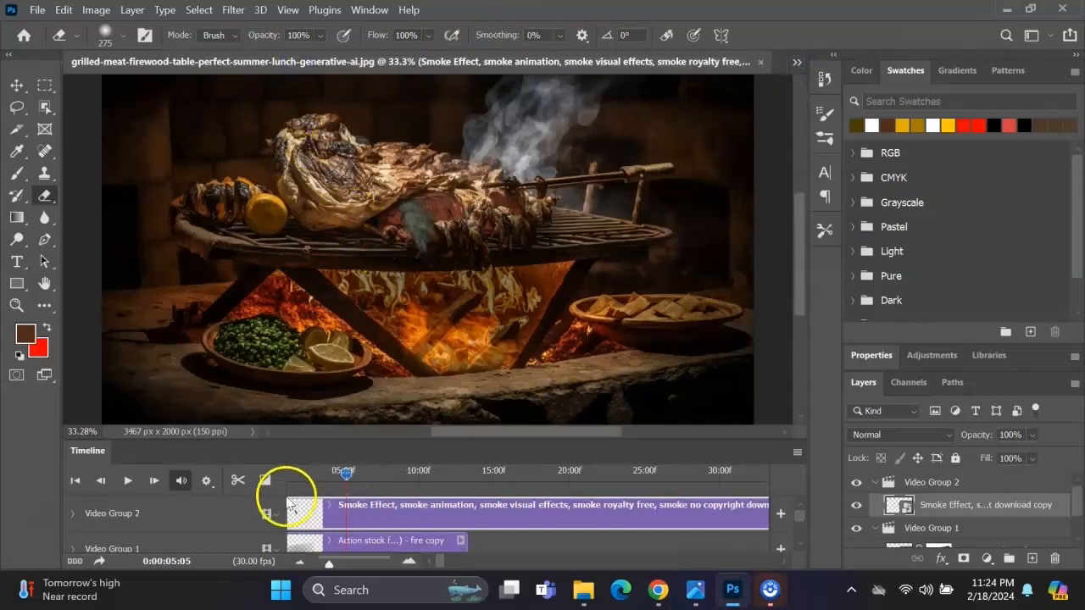
left_click(366, 469)
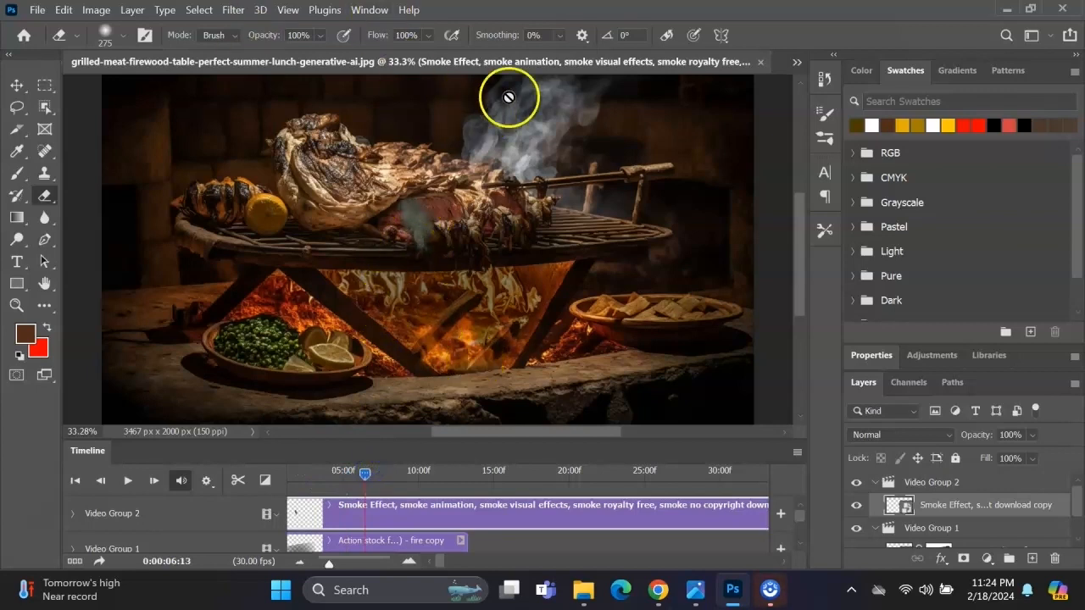
- Return to the smoke document and apply Levels to its layer mask with midtones 1.23 and white input 208
left_click(796, 61)
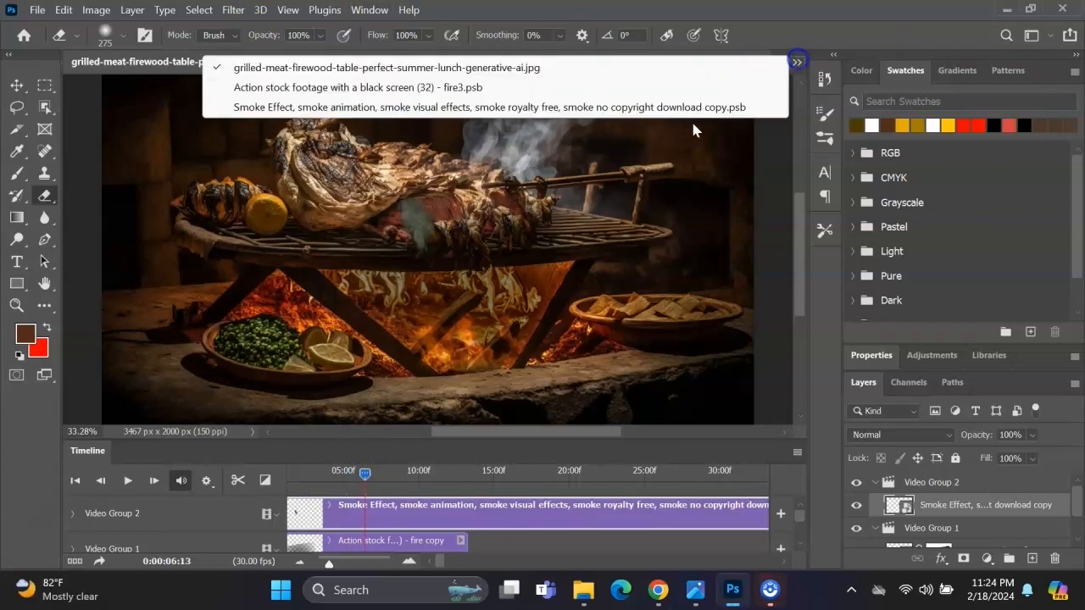
left_click(383, 107)
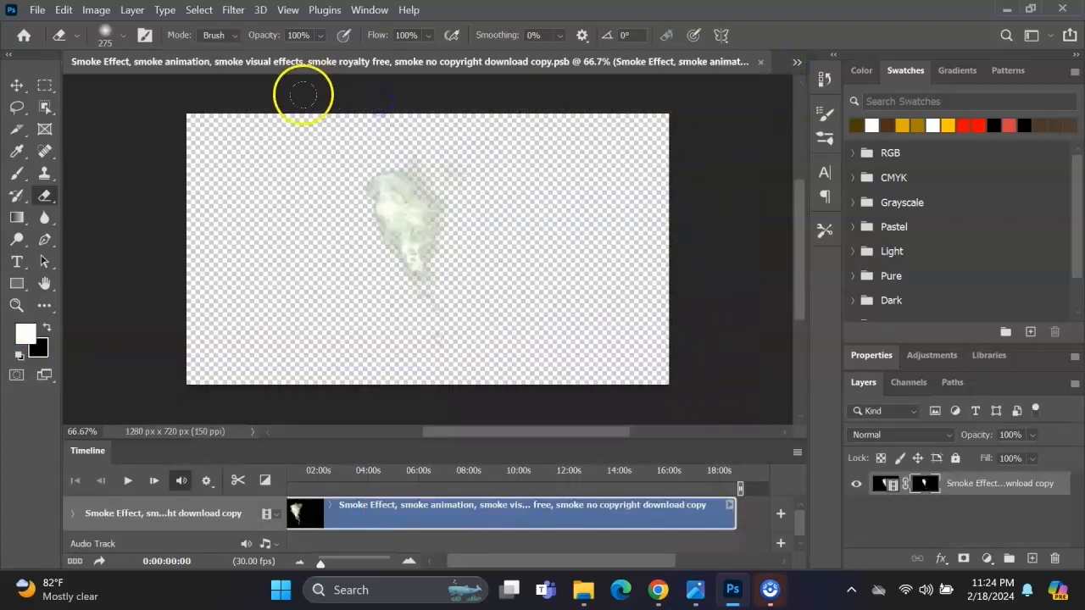
left_click(94, 10)
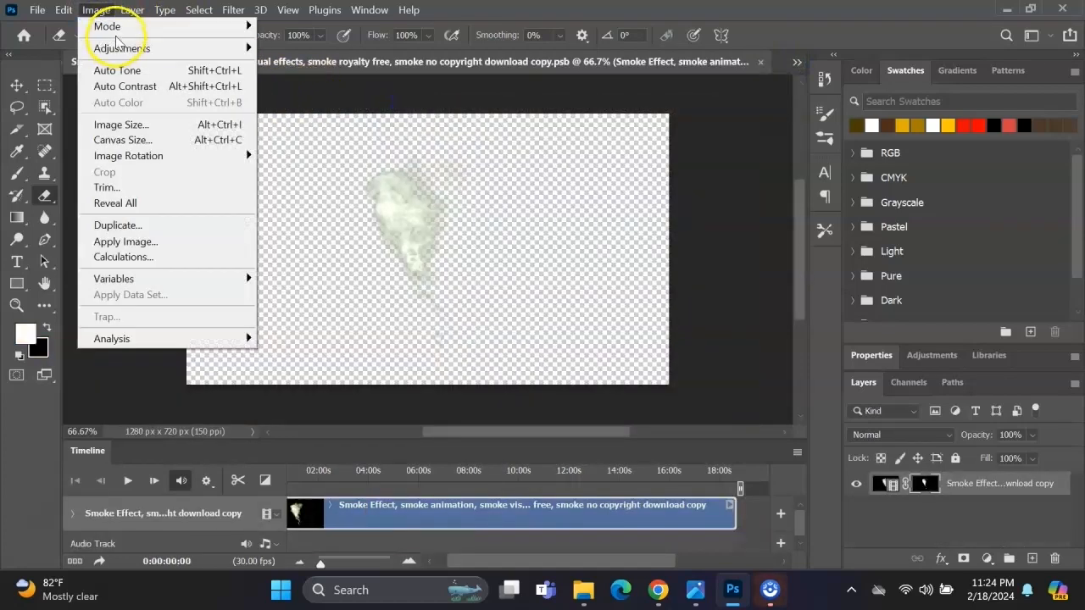
mouse_move(122, 48)
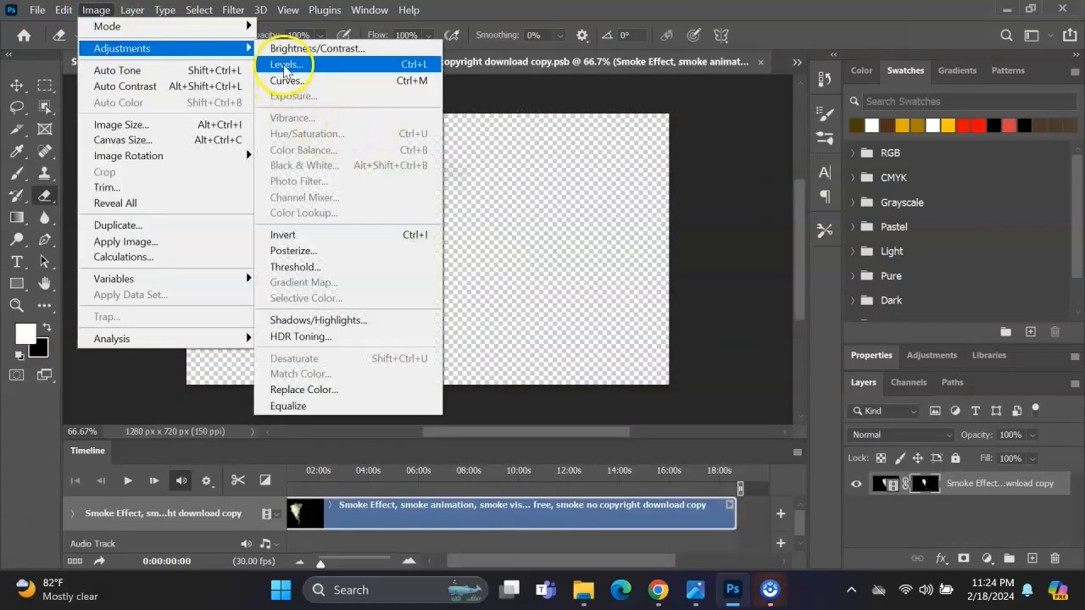
left_click(285, 67)
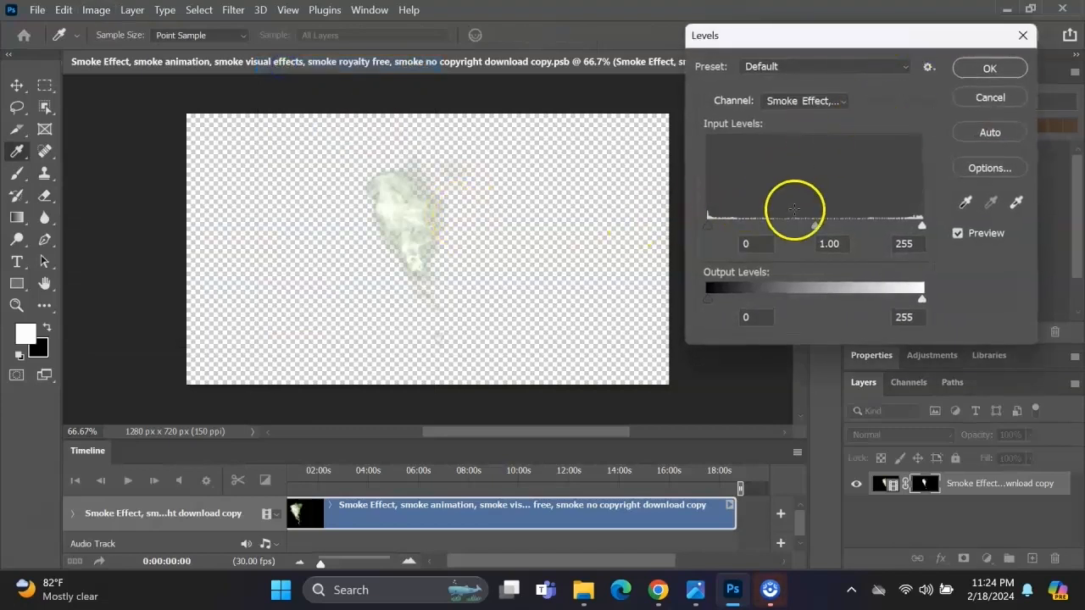
left_click_drag(793, 229, 799, 227)
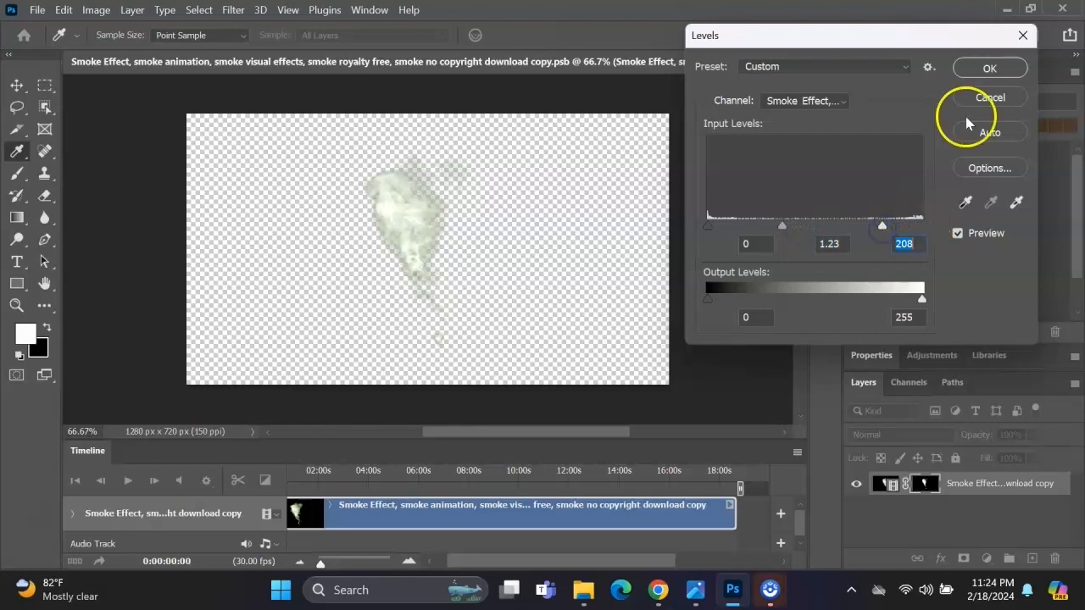
left_click(992, 67)
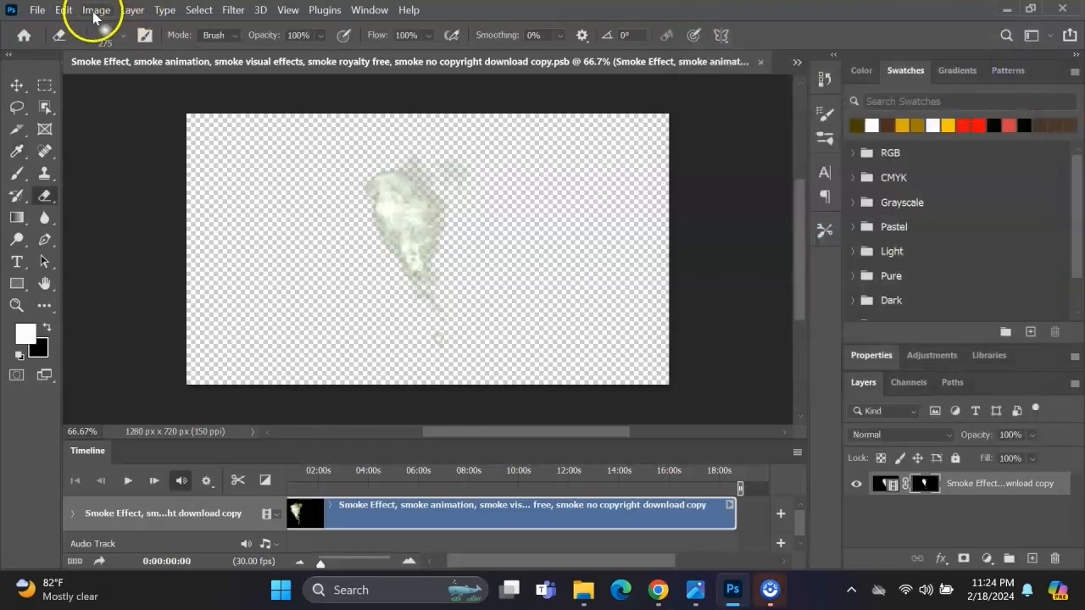
- Apply Curves to the smoke mask, raising the dark tones, shifting the black point inward and mapping input 179 to output 59
left_click(96, 10)
mouse_move(111, 46)
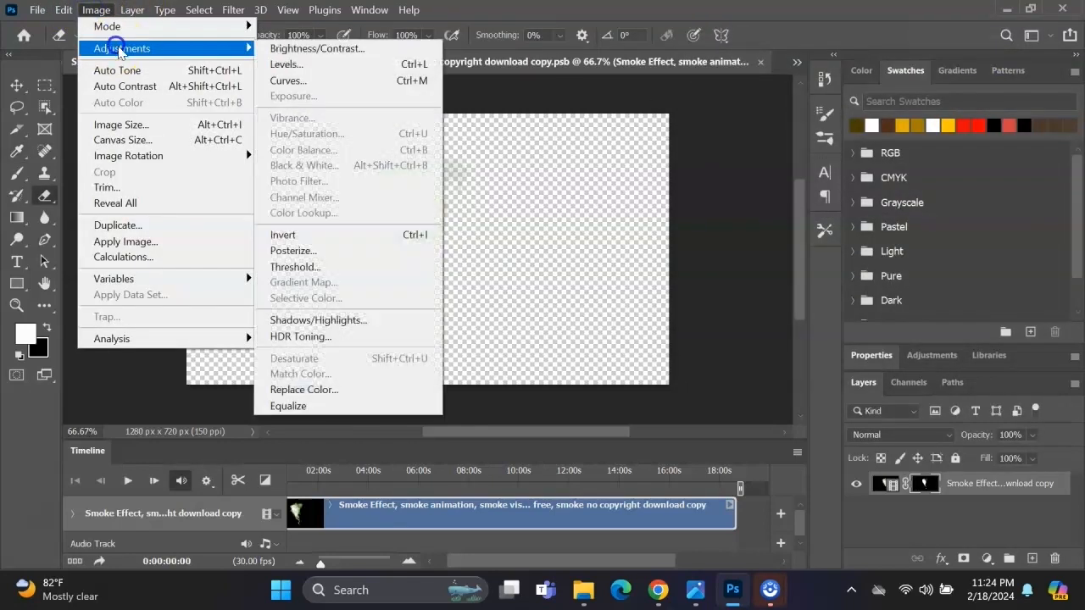
left_click(288, 80)
left_click_drag(428, 83, 829, 91)
left_click_drag(819, 296, 772, 327)
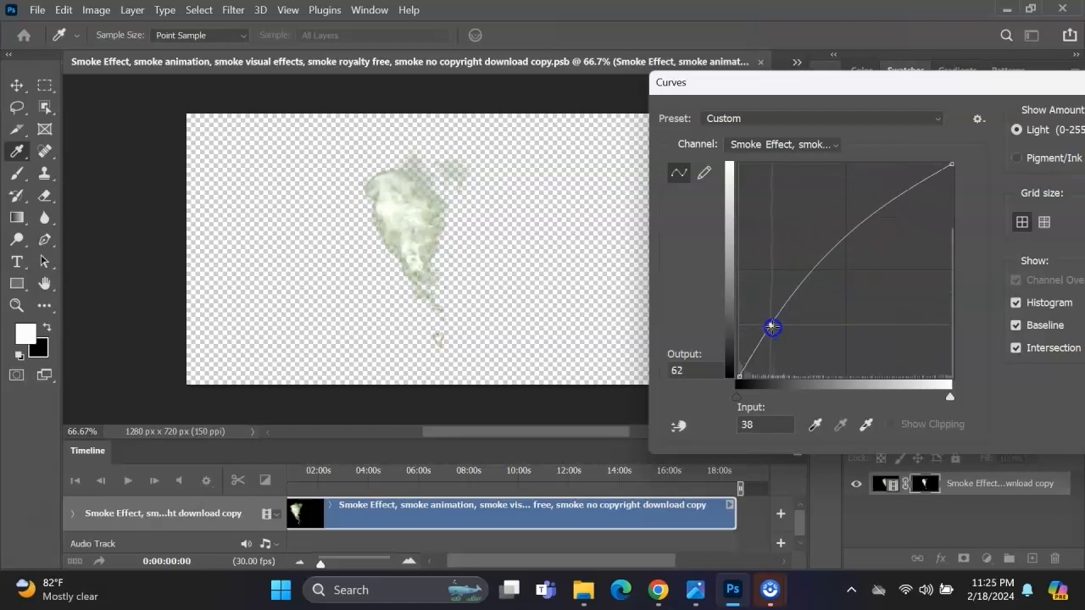
mouse_move(733, 392)
left_mouse_down()
mouse_move(758, 383)
mouse_move(747, 381)
left_mouse_up()
left_click_drag(889, 160, 880, 294)
left_click_drag(770, 324, 787, 306)
left_click_drag(879, 293, 890, 330)
left_click_drag(1016, 89, 765, 94)
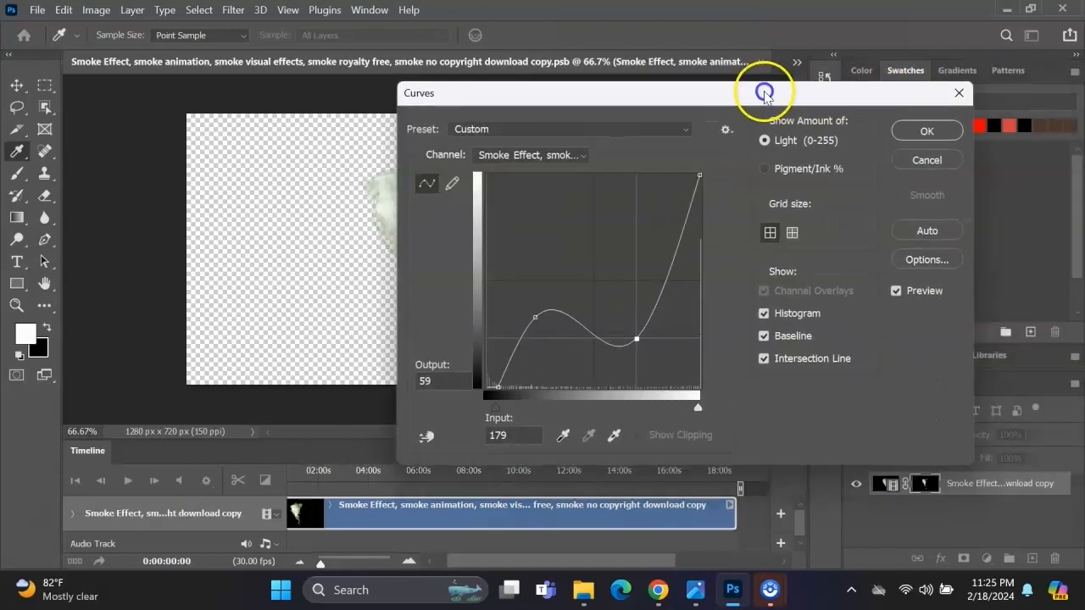
left_click(947, 125)
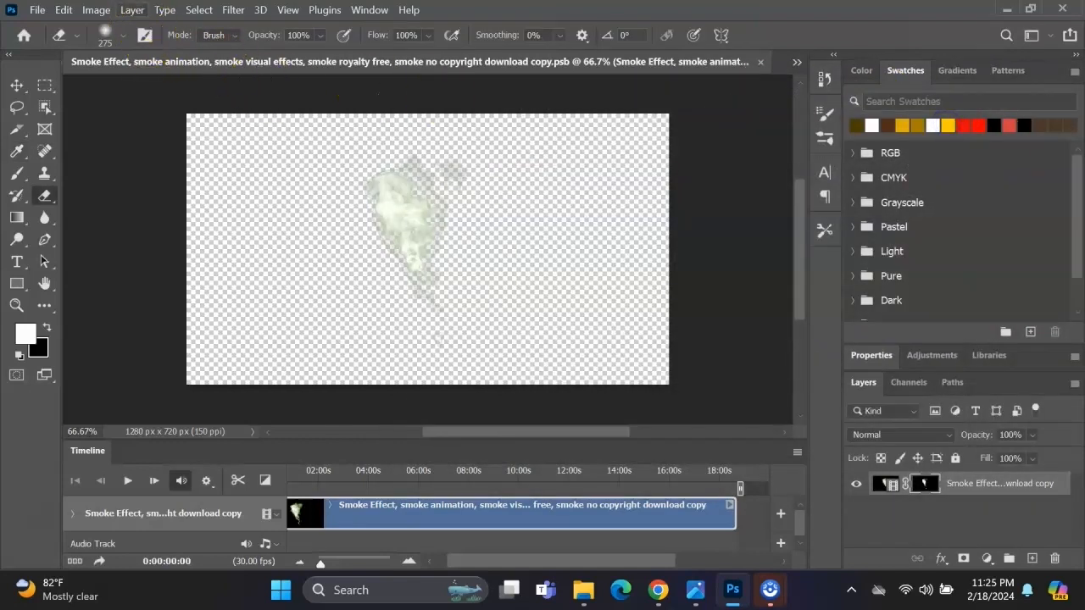
- Apply Brightness/Contrast to the smoke mask with Brightness -24 and Contrast 51
left_click(95, 9)
mouse_move(132, 9)
mouse_move(96, 10)
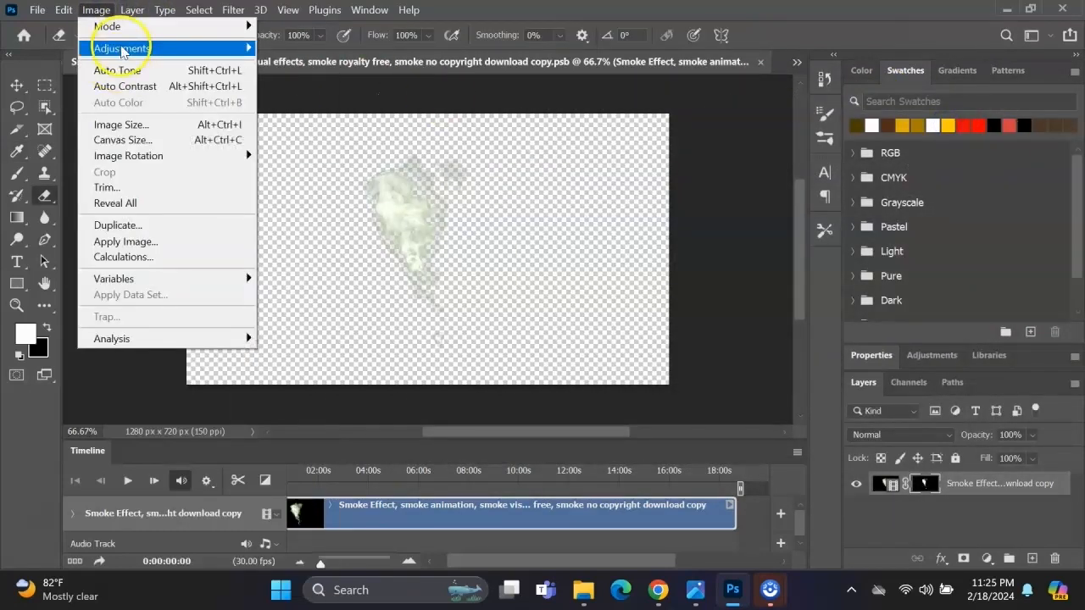
mouse_move(127, 49)
left_click(330, 52)
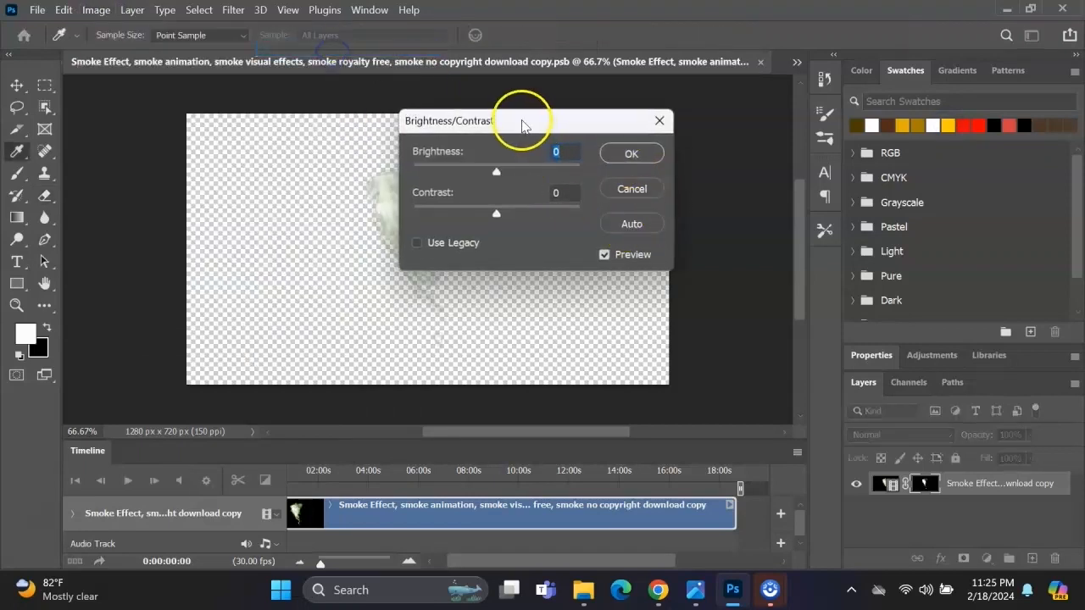
left_click_drag(523, 116, 808, 125)
mouse_move(787, 180)
left_mouse_down()
mouse_move(843, 181)
mouse_move(771, 188)
left_mouse_up()
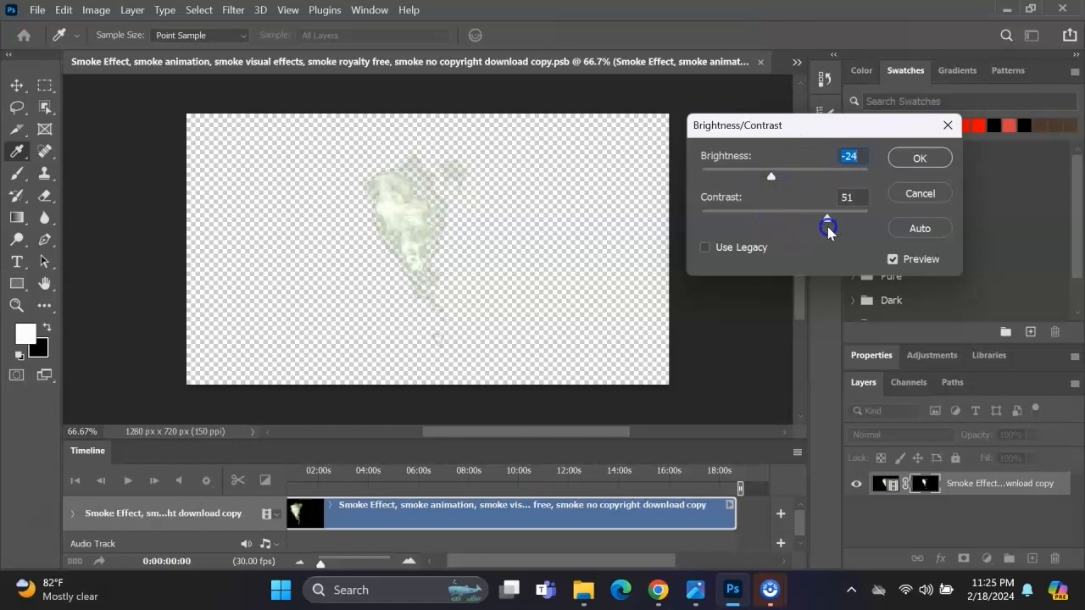
left_click(933, 157)
- Save the adjusted smoke document and switch back to the grilled-meat document
key("e")
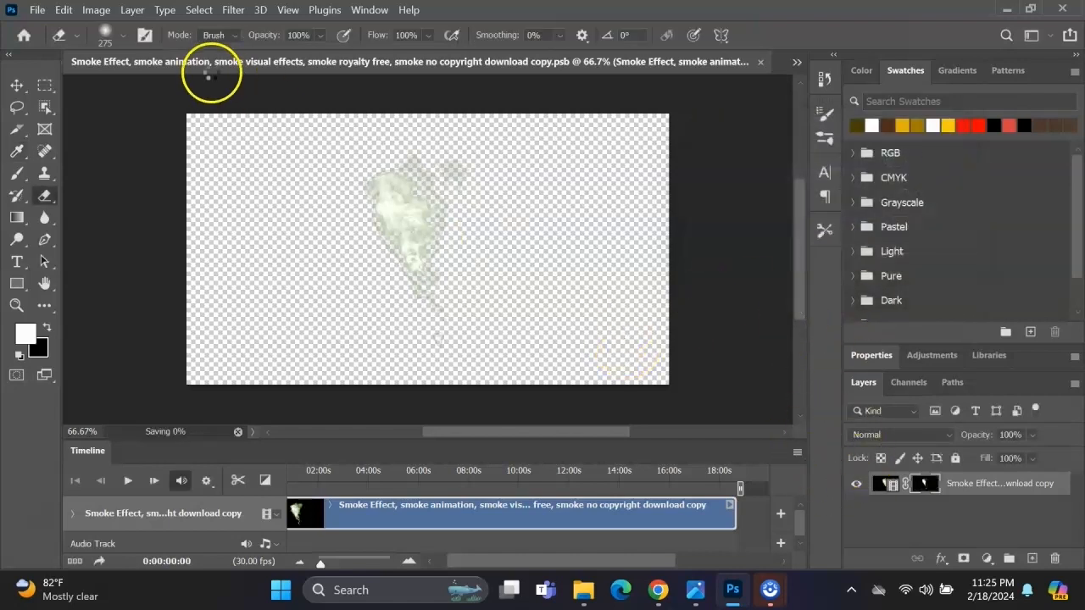
left_click(794, 63)
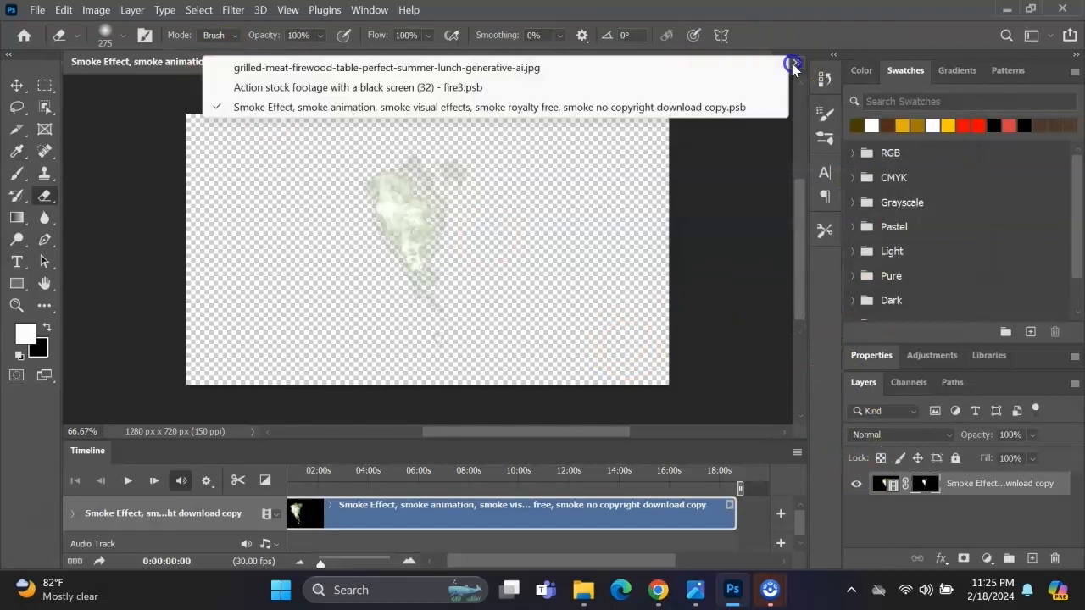
left_click(337, 69)
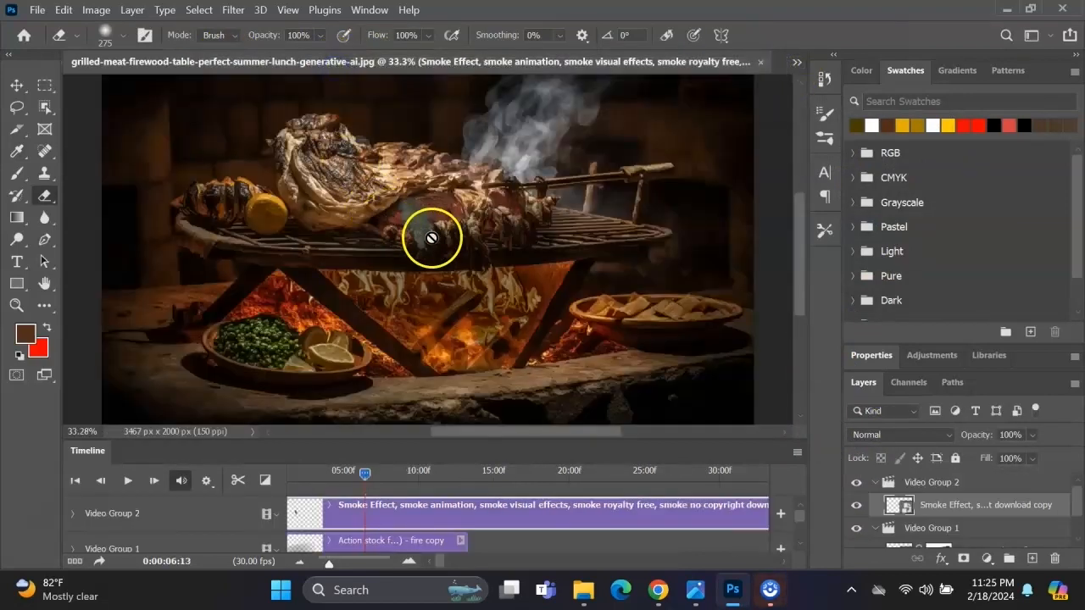
- Scale the smoke layer to about 190%, rotate it about 27°, and place it over the meat at the middle of the grill
left_click(16, 85)
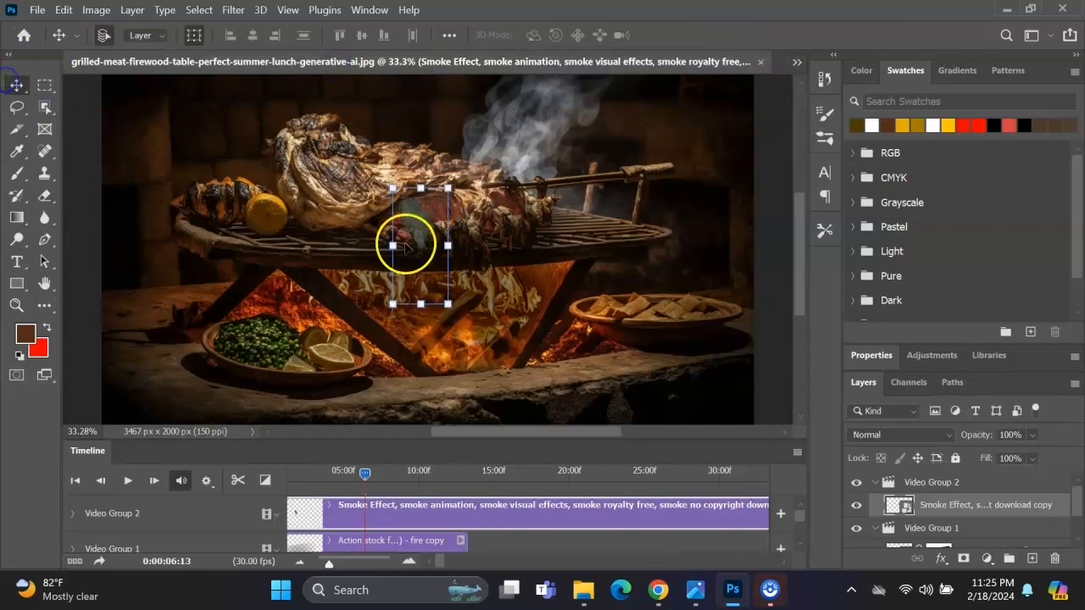
left_click_drag(456, 181, 582, 173)
scroll(564, 230, "down", 5)
scroll(562, 182, "down", 4)
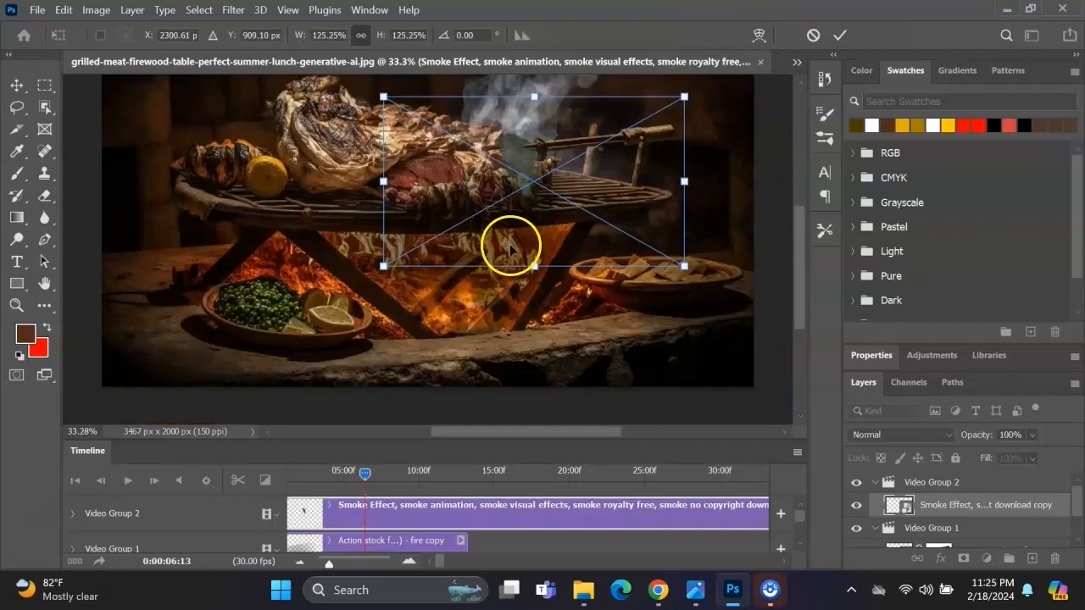
key("ctrl+z")
left_click_drag(384, 267, 161, 386)
left_click_drag(392, 233, 445, 196)
left_click_drag(714, 97, 710, 239)
left_click_drag(397, 211, 452, 188)
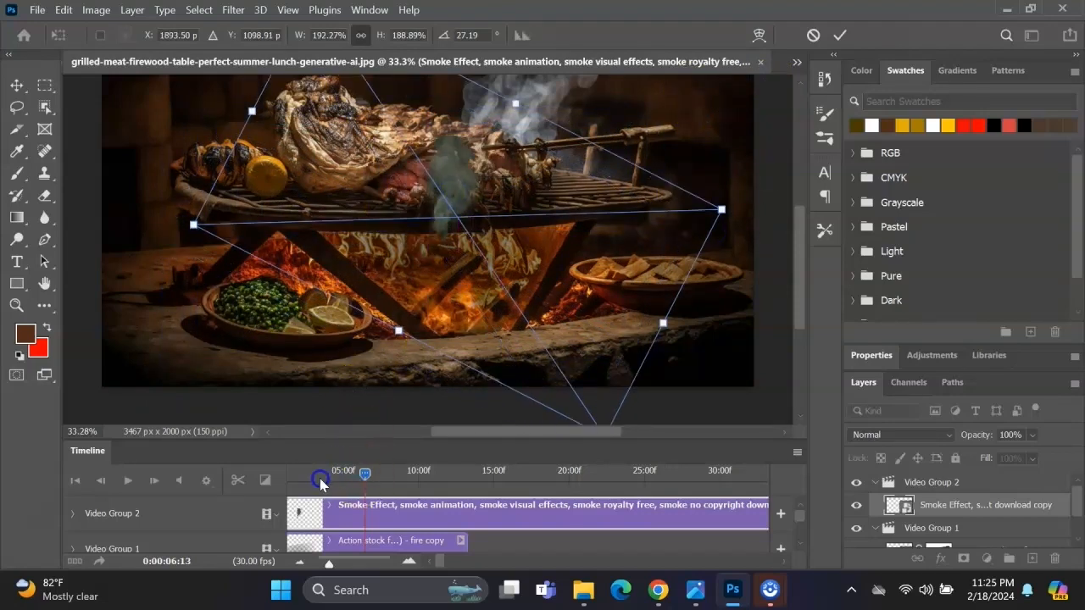
key("Return")
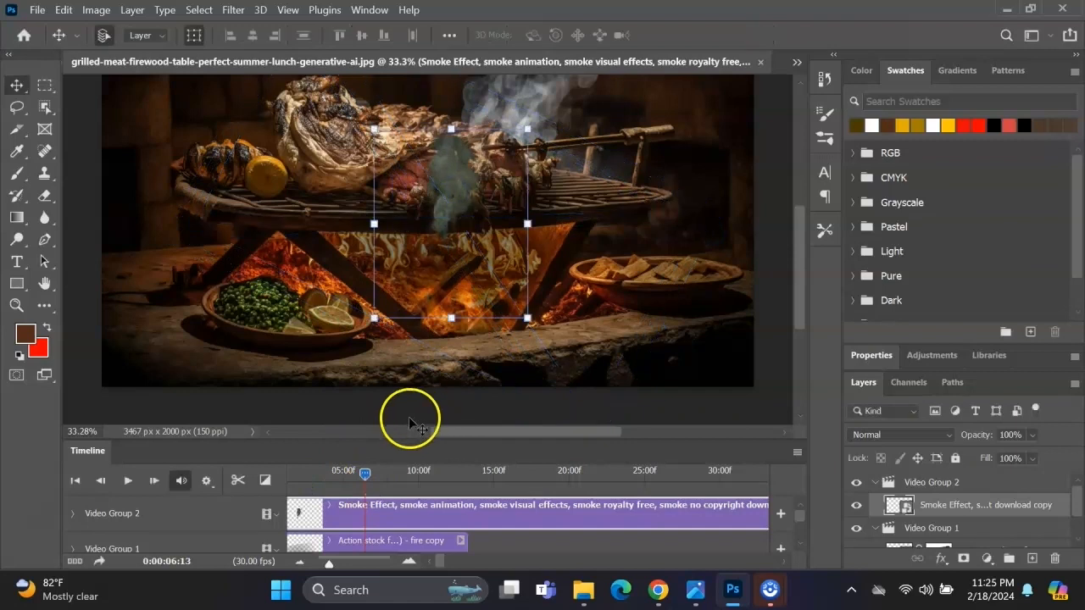
- Play the timeline from the start to about 0:00:02:15 to review the smoke over the grill
left_click_drag(364, 473, 278, 478)
scroll(452, 202, "up", 1)
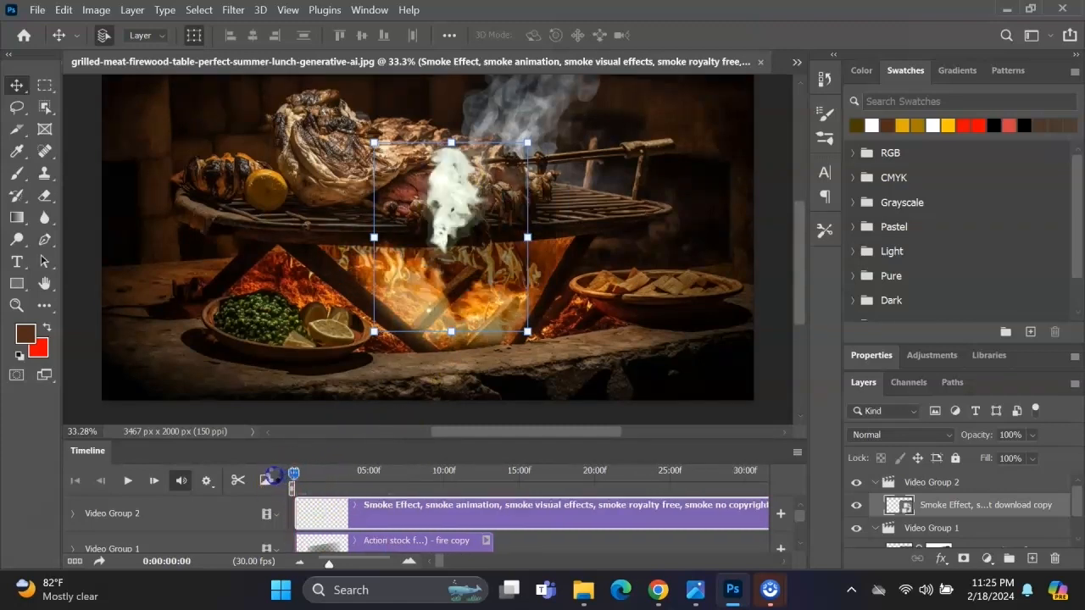
scroll(317, 484, "down", 4)
scroll(330, 467, "up", 5)
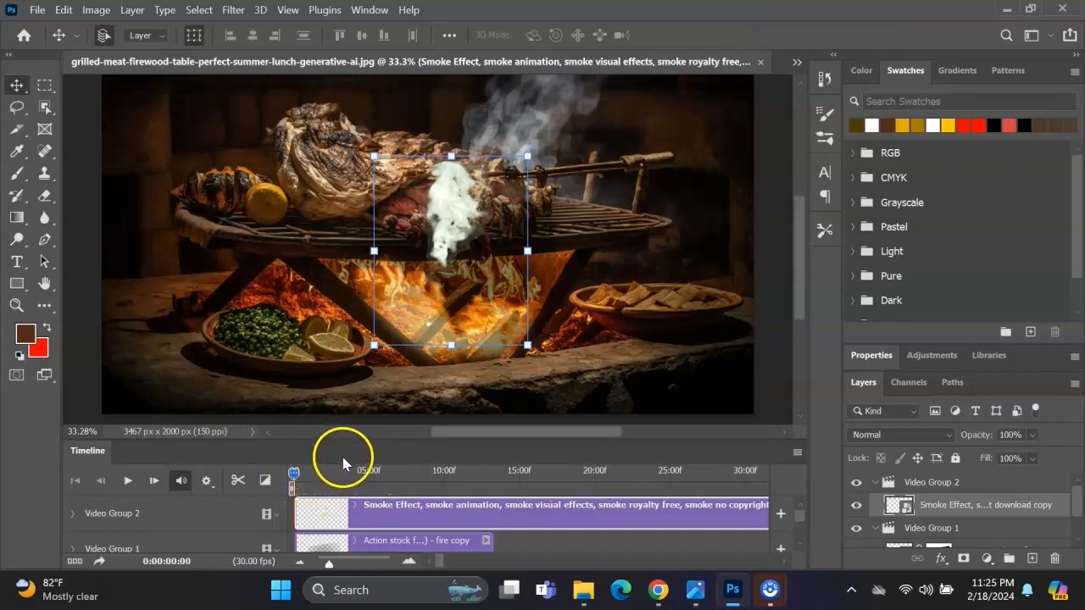
key("space")
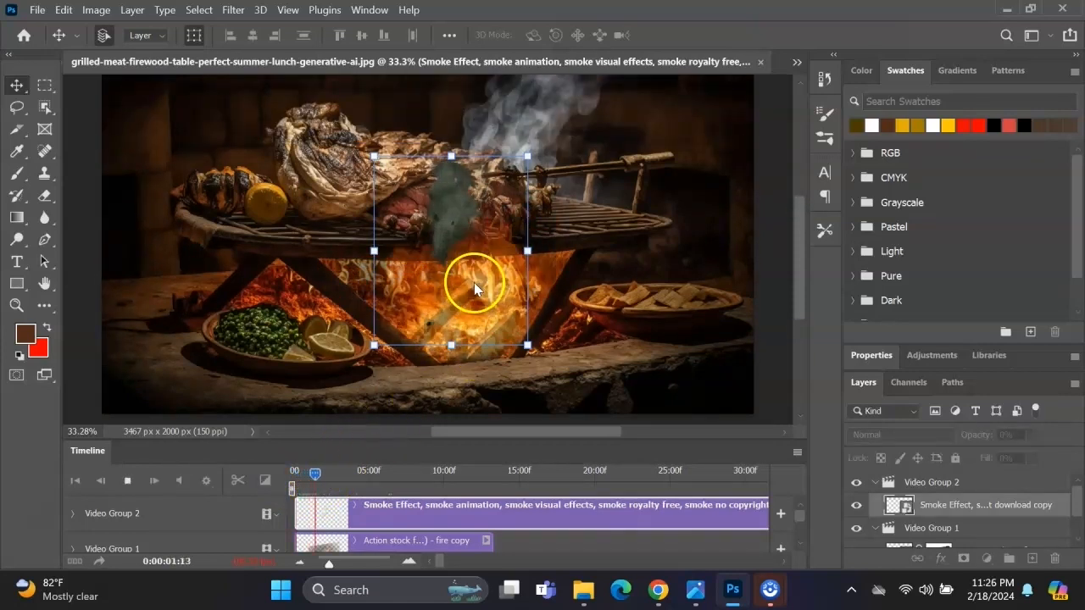
key("space")
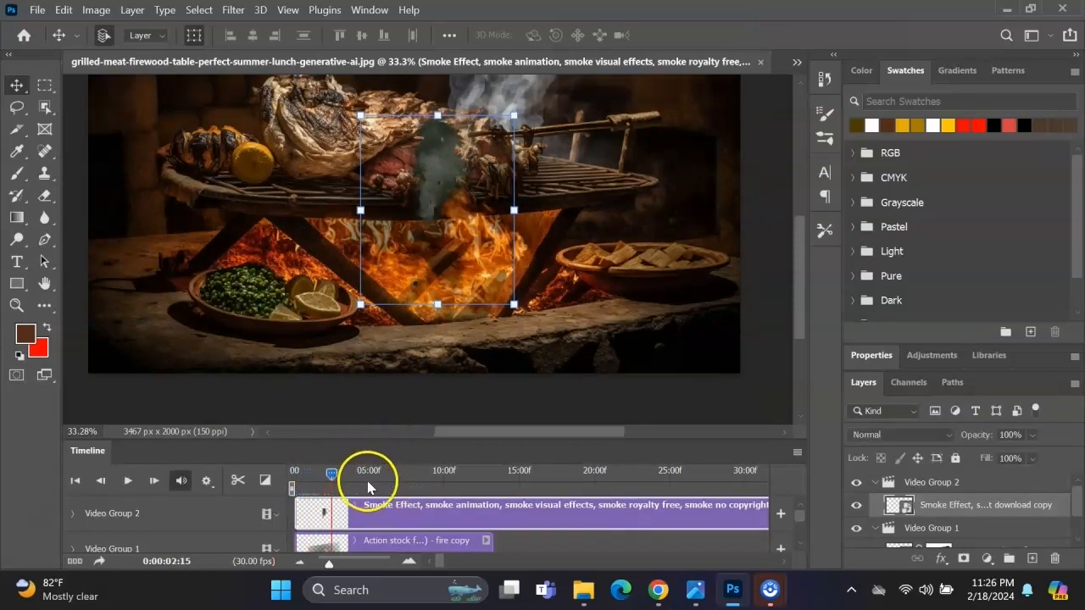
- Move the smoke up over the right end of the meat and enlarge it so it rises well above the grill
scroll(369, 487, "up", 5)
left_click_drag(445, 252, 504, 163)
left_click_drag(576, 111, 553, 159)
scroll(597, 229, "up", 5)
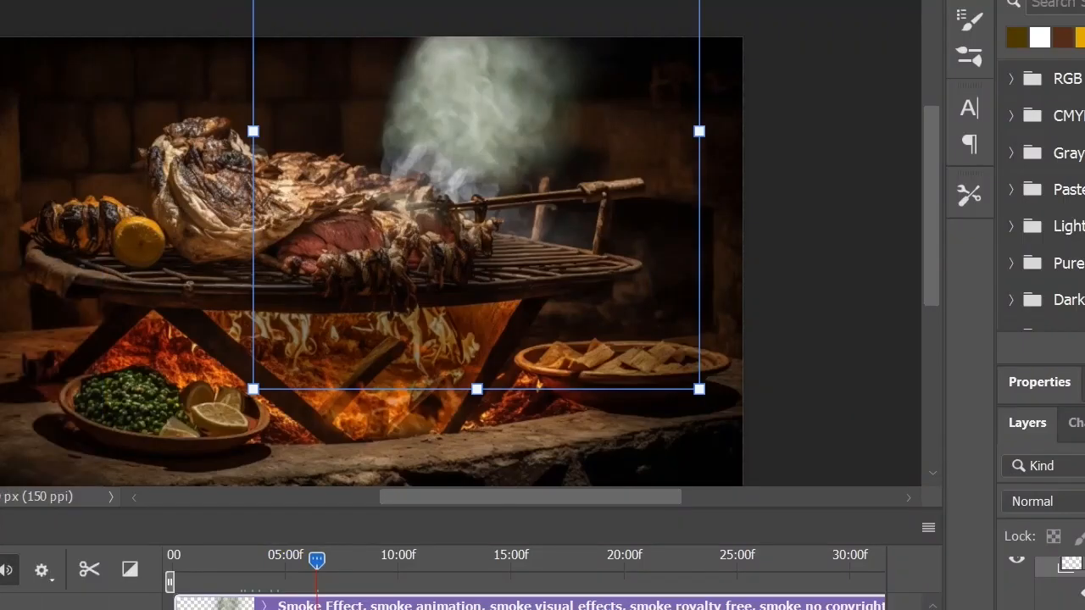
- Add a "BBQ" text box at the upper left of the photo and move its layer out of the video group
right_click(0, 238)
left_click(0, 240)
left_click_drag(0, 132, 138, 254)
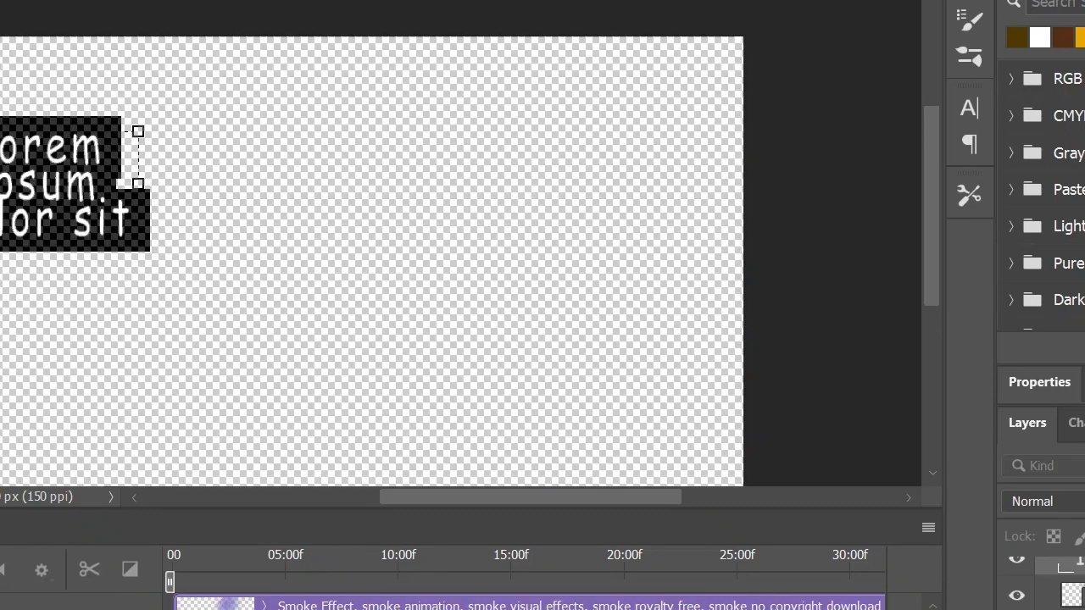
type("BBQ")
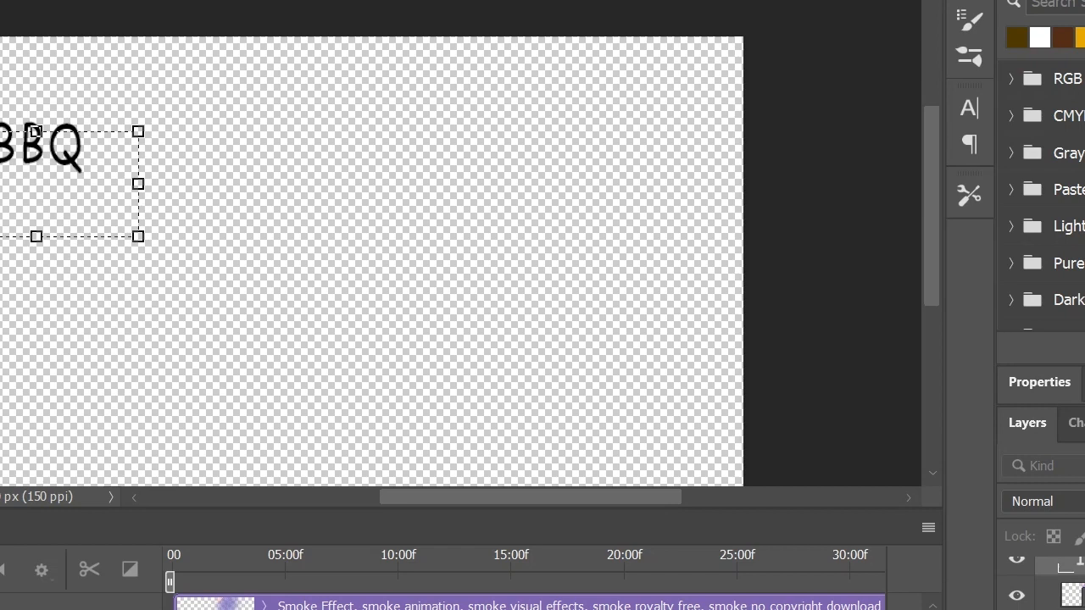
left_click_drag(1084, 606, 1084, 569)
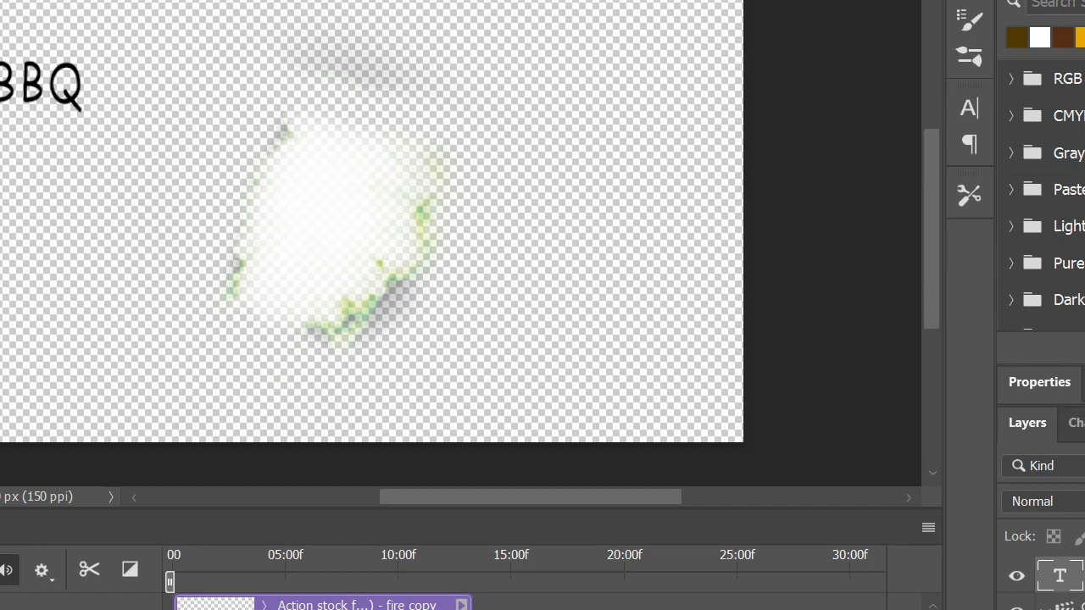
- Locate the BBQ text clip on the timeline and move it close to the beginning of the animation
left_click(245, 558)
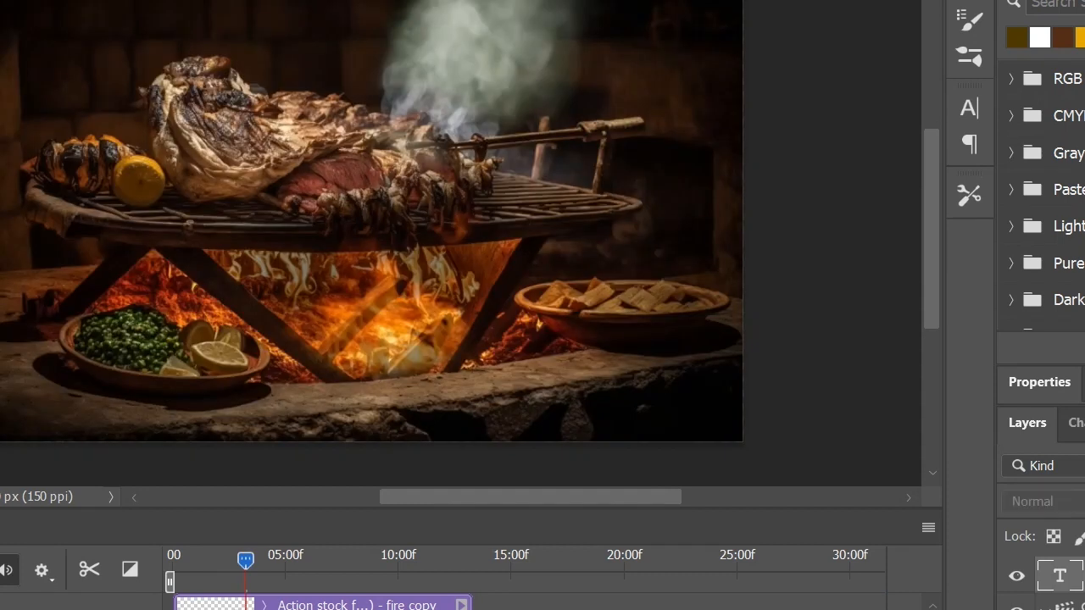
scroll(528, 602, "down", 5)
scroll(528, 601, "down", 2)
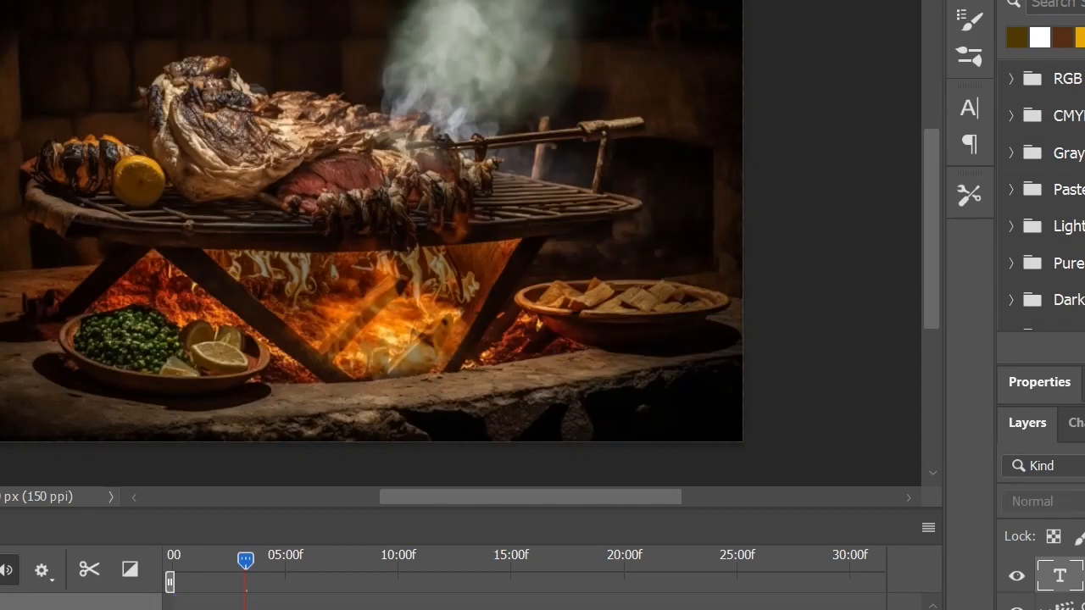
left_click_drag(246, 609, 174, 608)
scroll(528, 602, "up", 3)
scroll(528, 602, "down", 3)
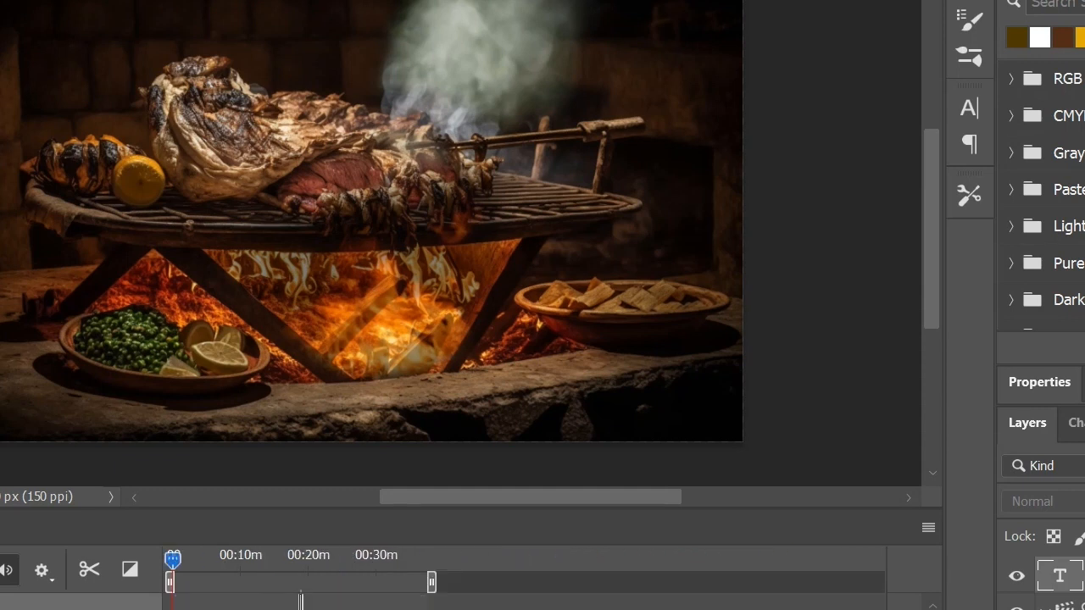
left_click(301, 601)
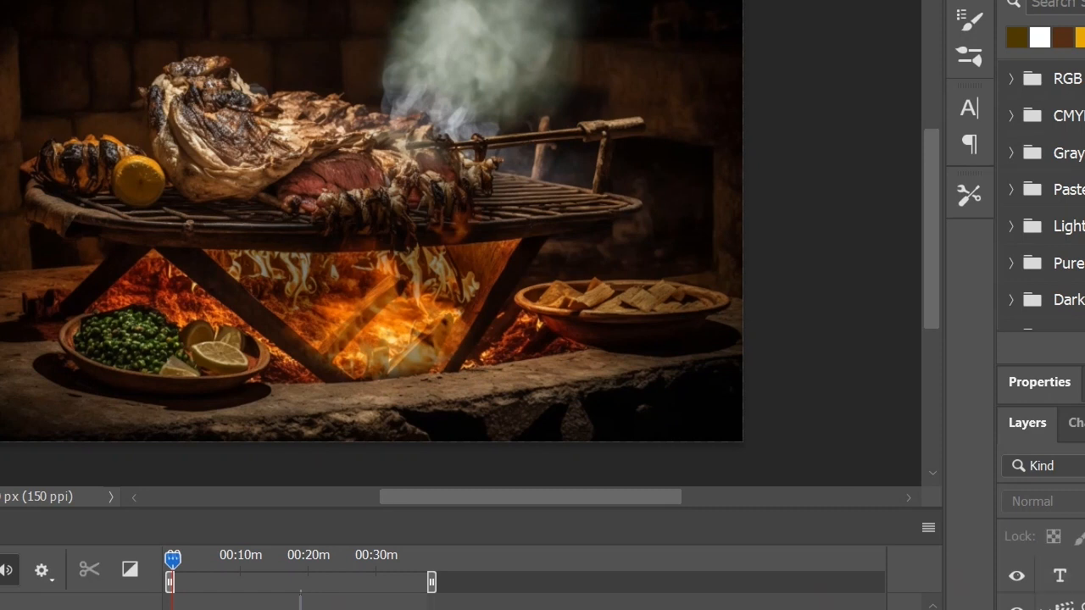
left_click(301, 603)
left_click(306, 605)
left_click(301, 604)
left_click_drag(301, 604, 182, 605)
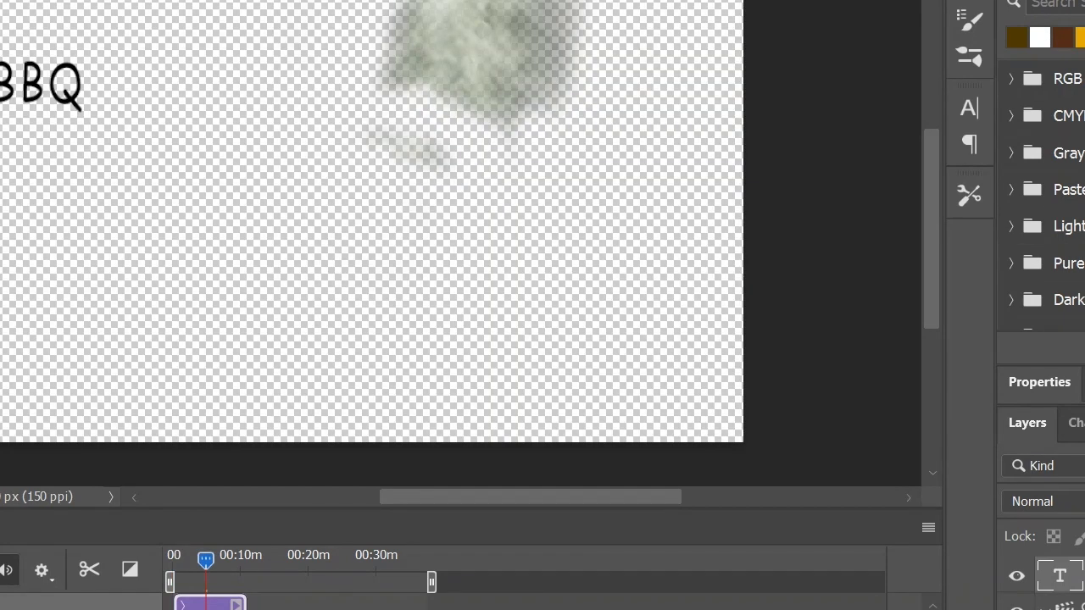
- Shift the BBQ text clip to the very start of the timeline and return the playhead to the first frame
left_click_drag(206, 560, 182, 560)
scroll(297, 601, "down", 3)
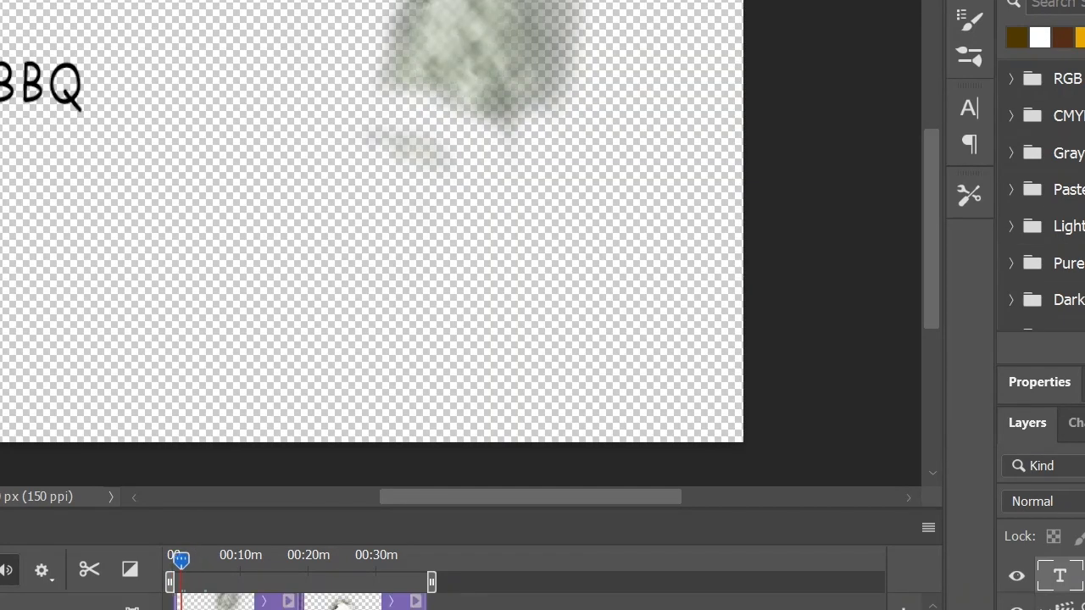
scroll(297, 602, "up", 3)
left_click_drag(212, 606, 151, 606)
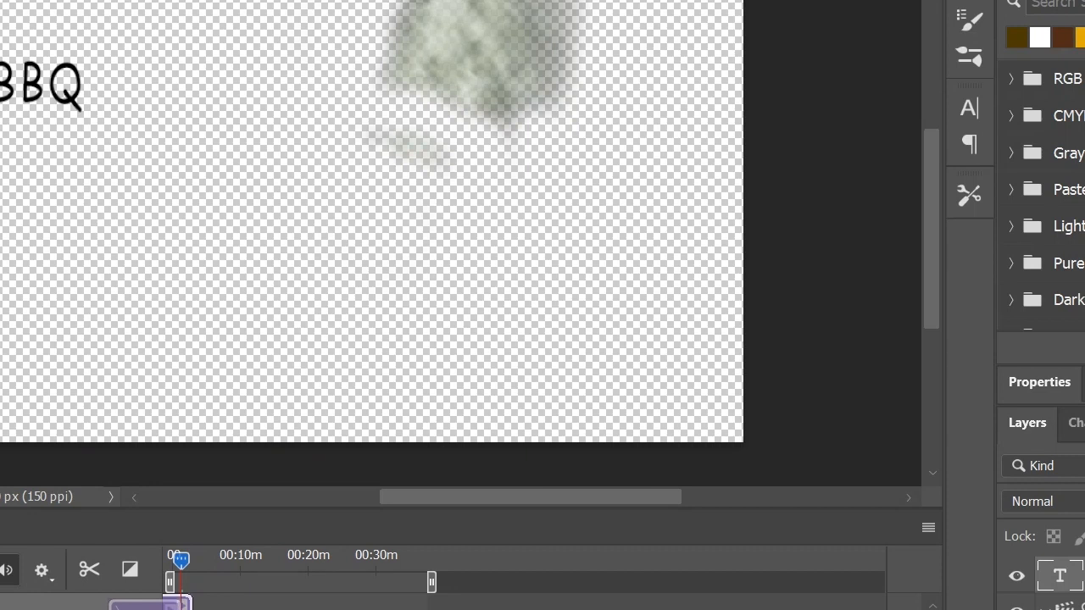
scroll(297, 602, "down", 2)
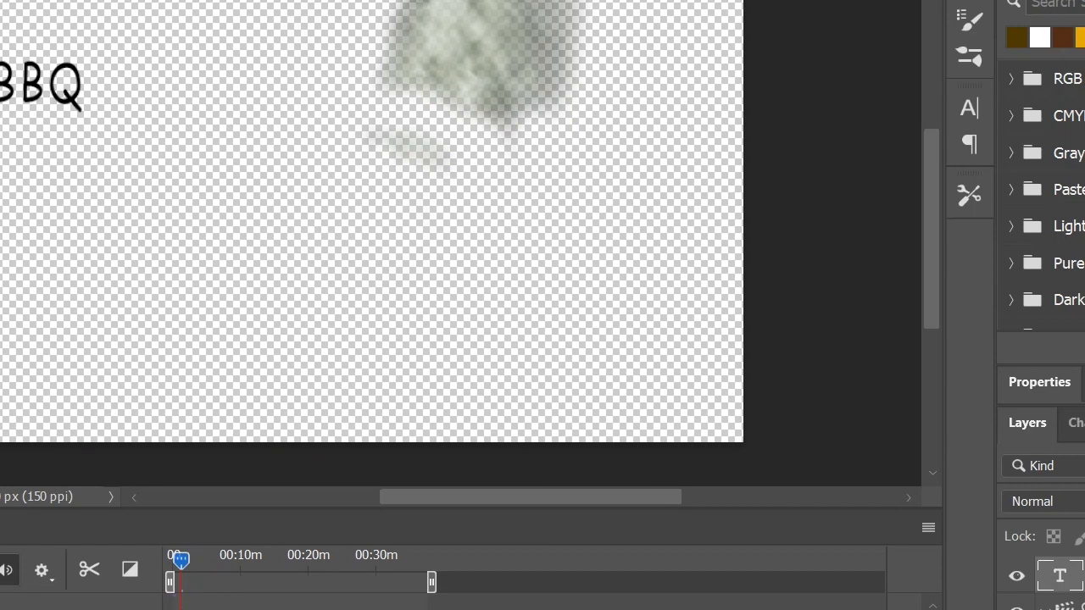
scroll(297, 602, "down", 1)
left_click(356, 605)
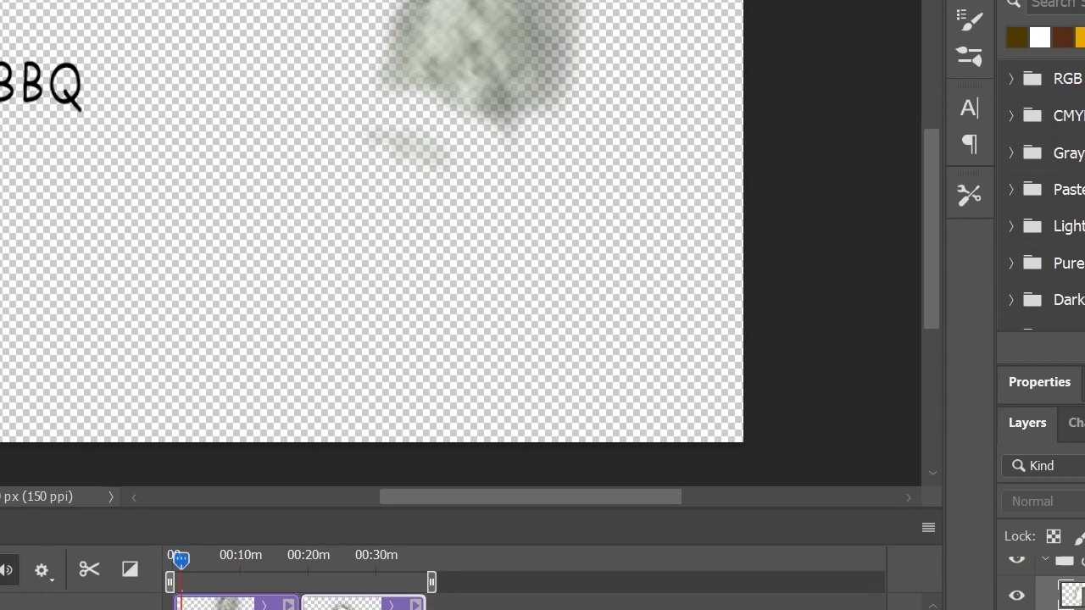
scroll(373, 246, "up", 2)
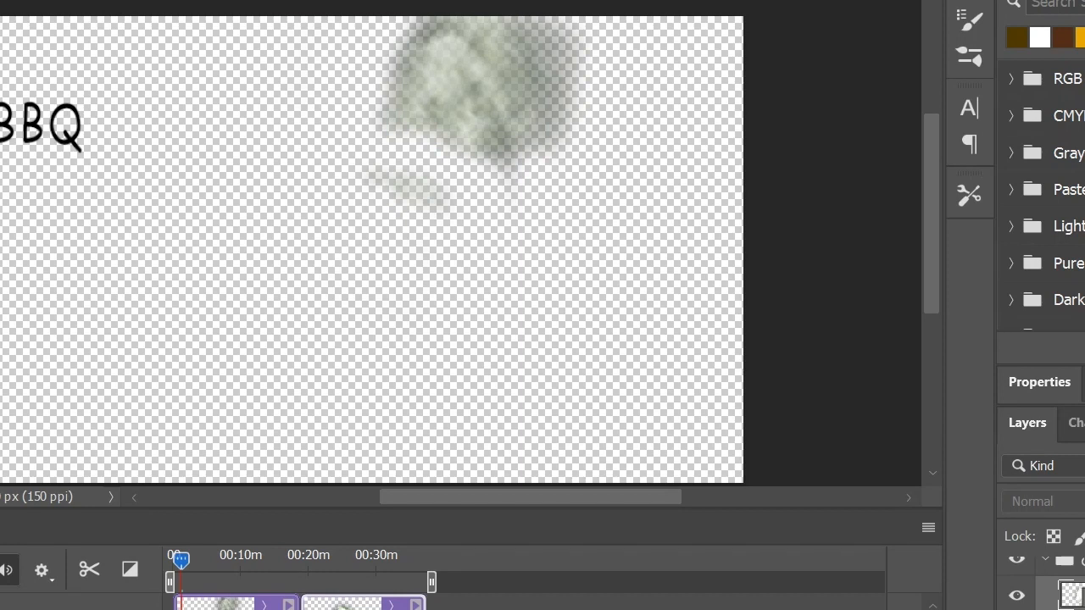
key("Home")
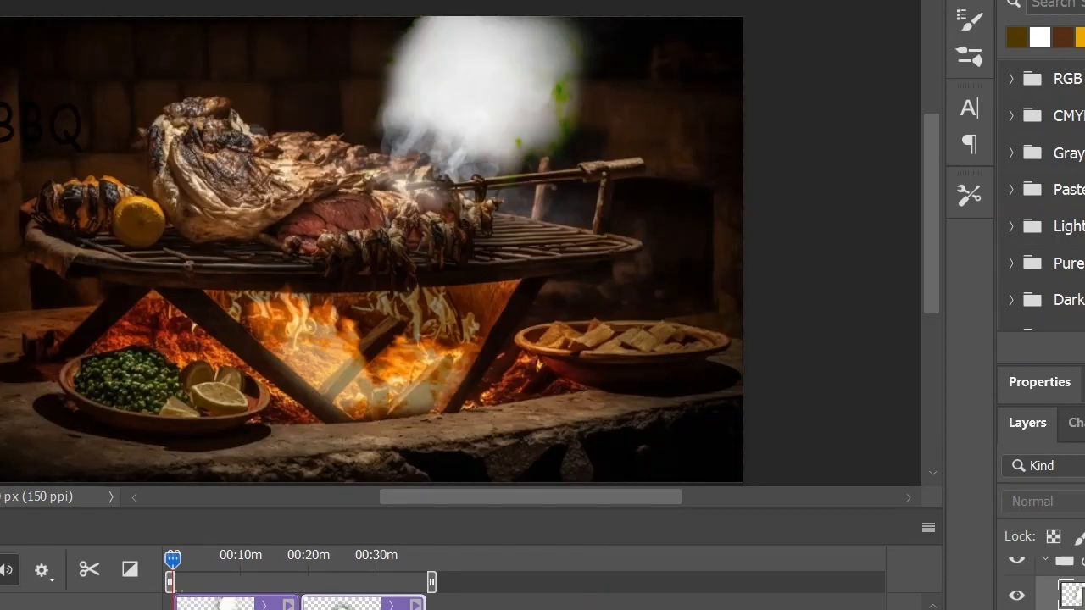
scroll(372, 603, "down", 2)
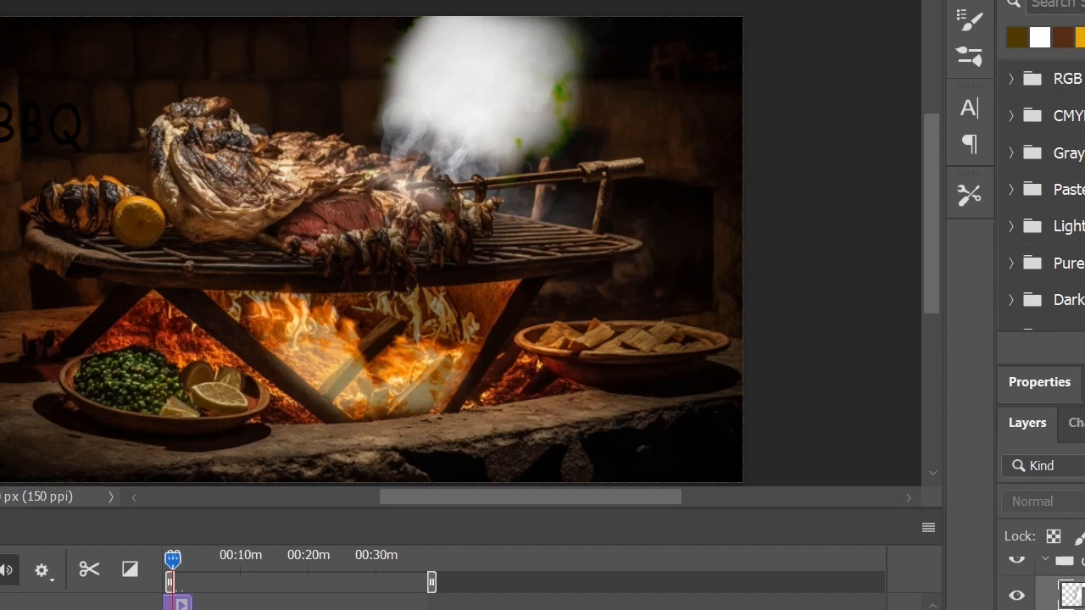
- Select the whole BBQ text, set its color to black, and commit the text edit
left_click(45, 129)
left_click_drag(89, 129, 0, 128)
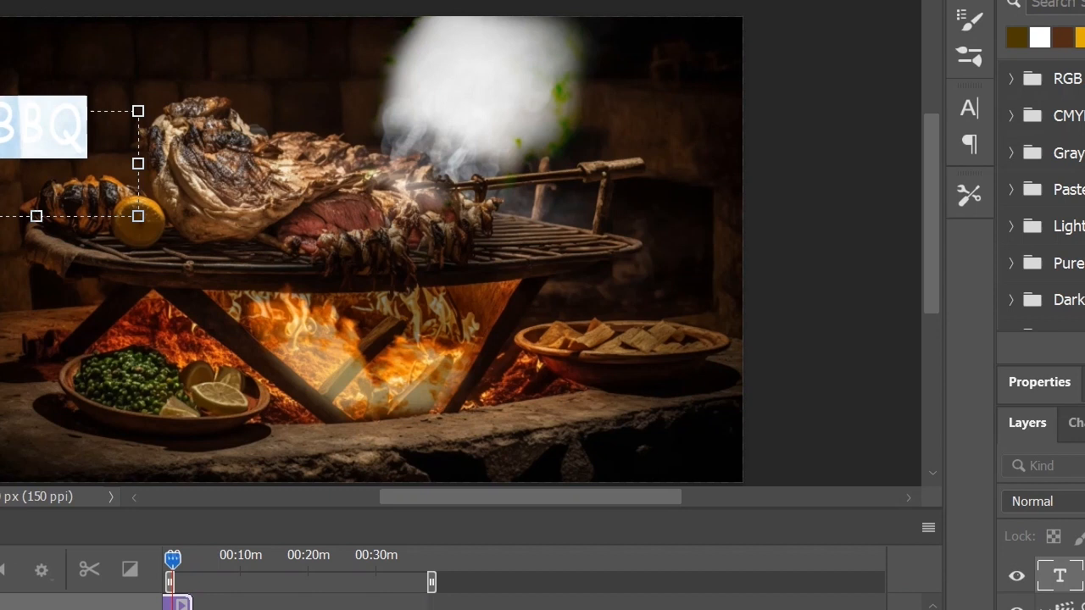
left_click(509, 2)
left_click(783, 2)
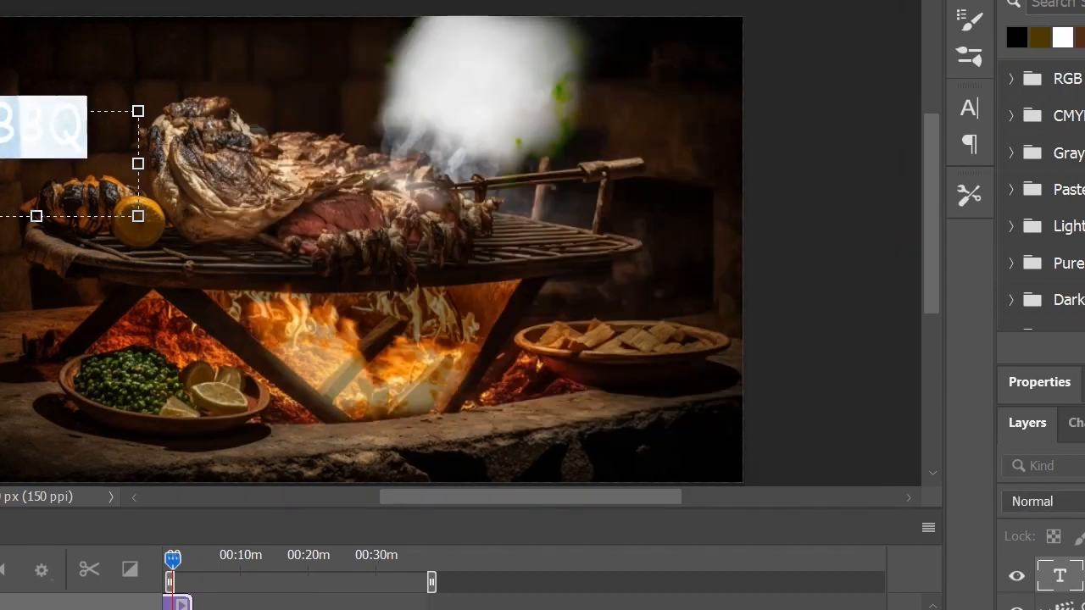
key("ctrl+Return")
- Add an outside Stroke effect of 21 px at 100% opacity to the BBQ text layer
right_click(1060, 576)
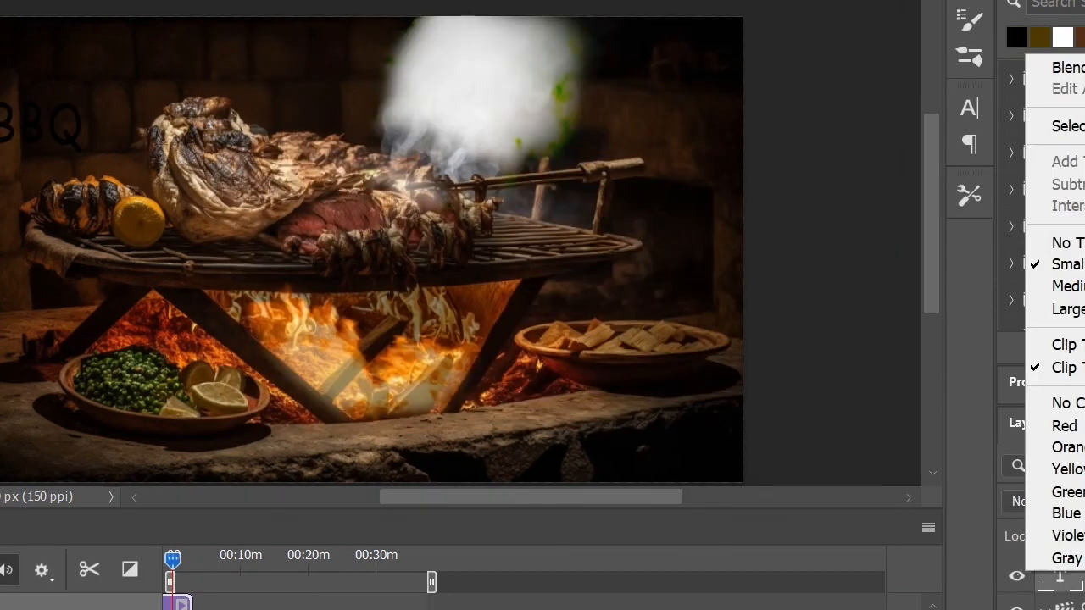
left_click(1067, 68)
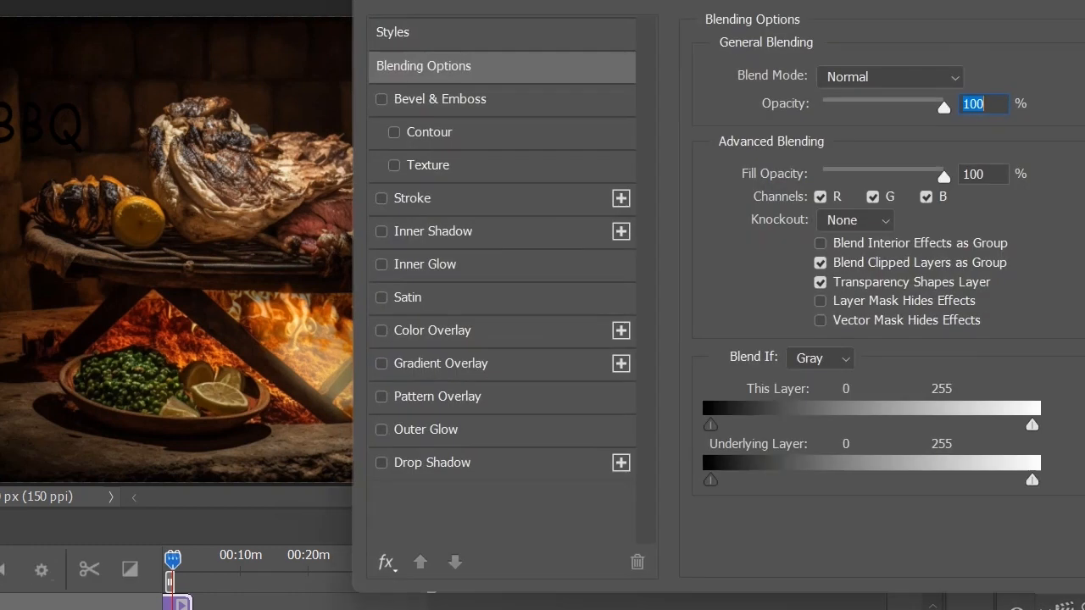
left_click(413, 198)
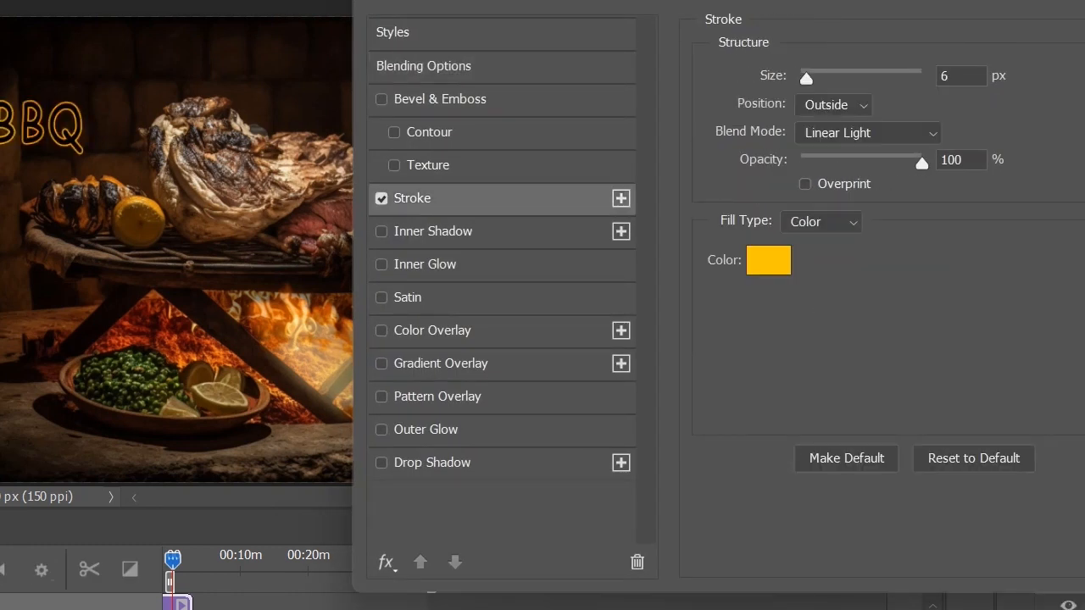
left_click_drag(805, 79, 817, 79)
mouse_move(922, 163)
left_mouse_down()
mouse_move(843, 164)
mouse_move(924, 163)
left_mouse_up()
- Try the Darker Color, Screen and Linear Burn blend modes on the text stroke
left_click(867, 132)
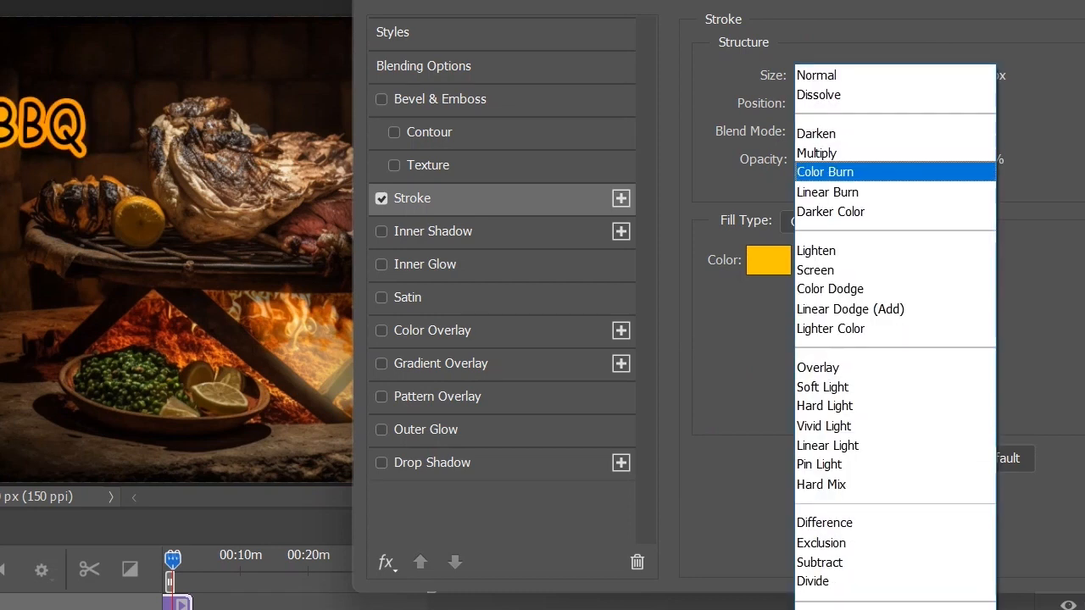
left_click(848, 212)
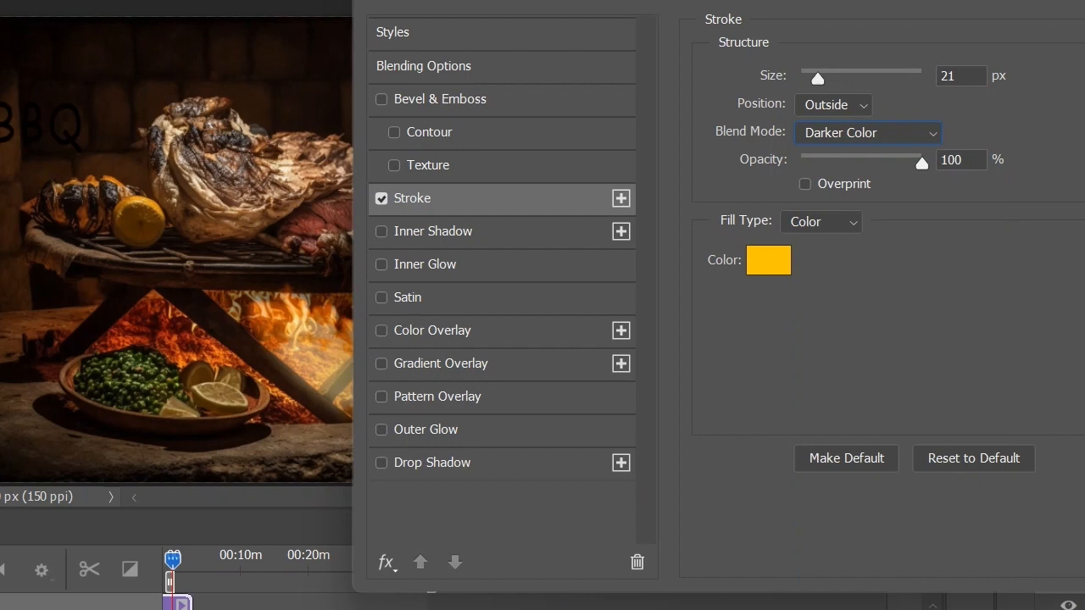
left_click(866, 132)
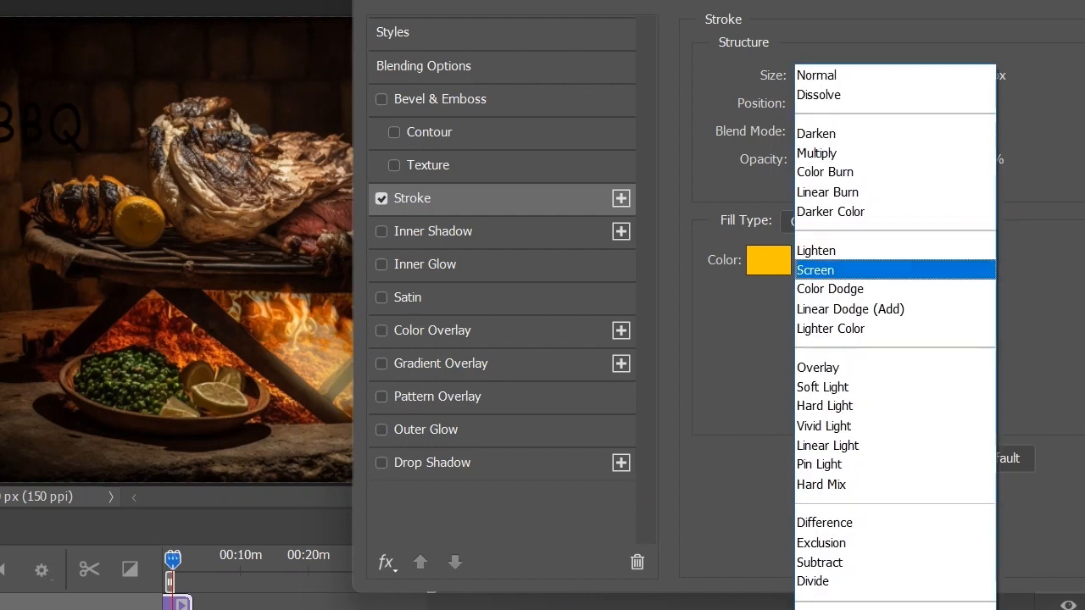
key("Return")
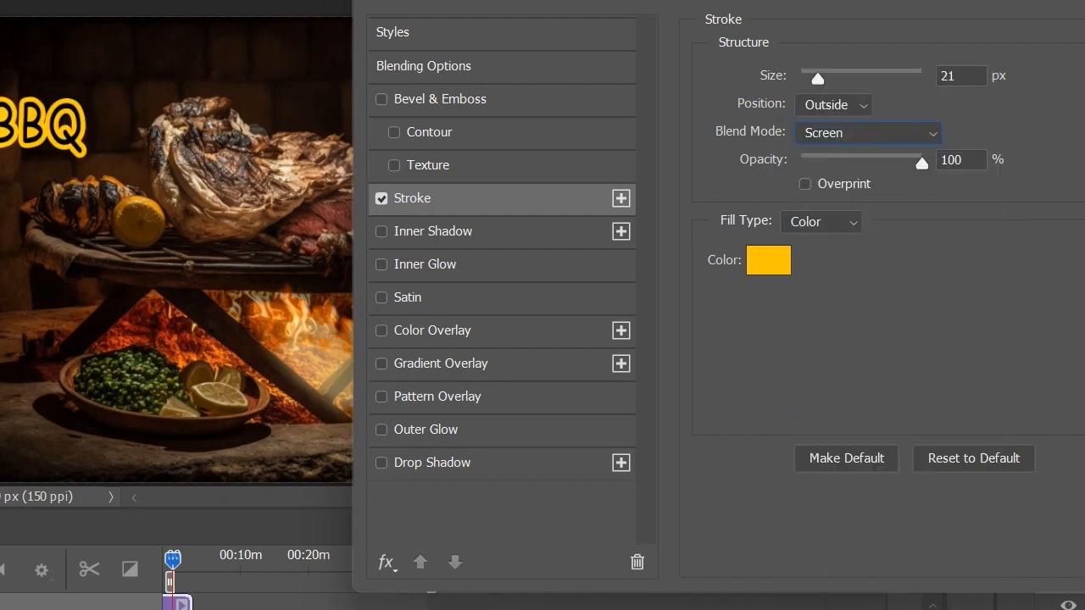
left_click(866, 133)
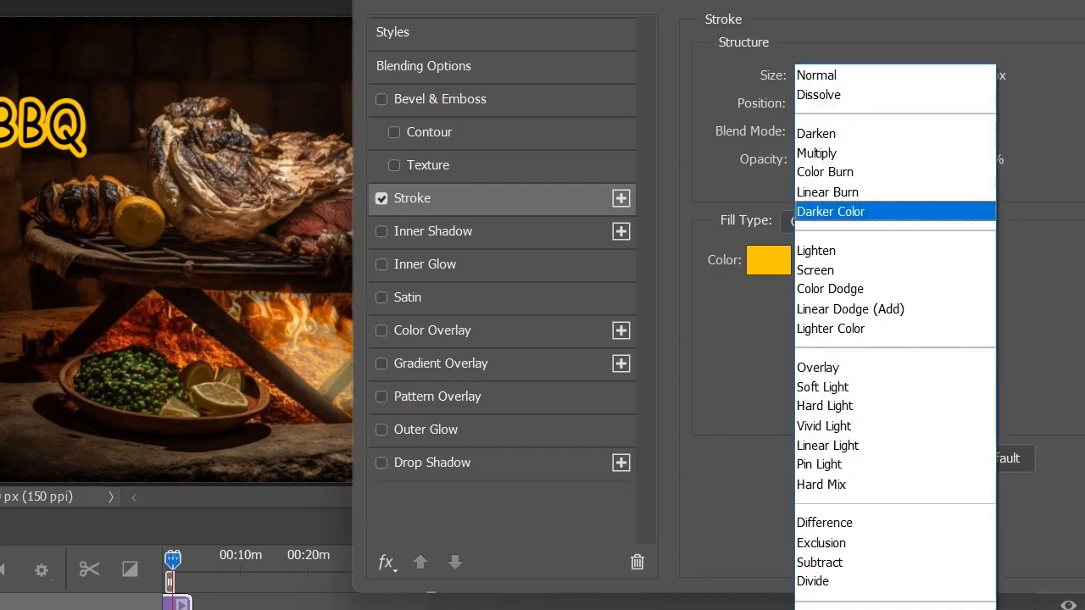
key("Up")
key("Up")
key("Return")
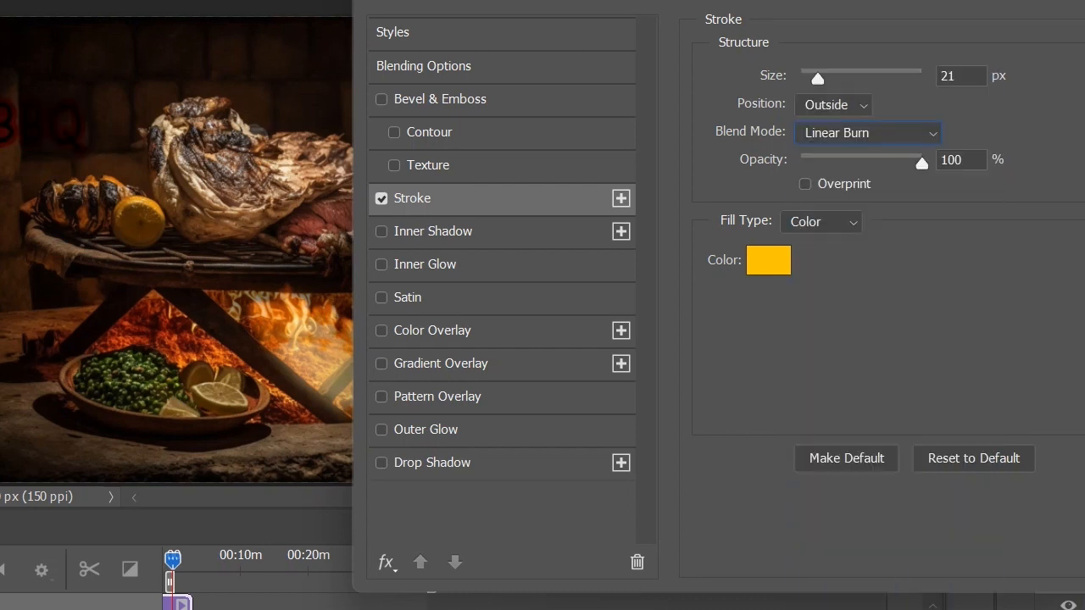
- Try a blend mode from lower in the list on the text stroke, followed by Normal
left_click(867, 133)
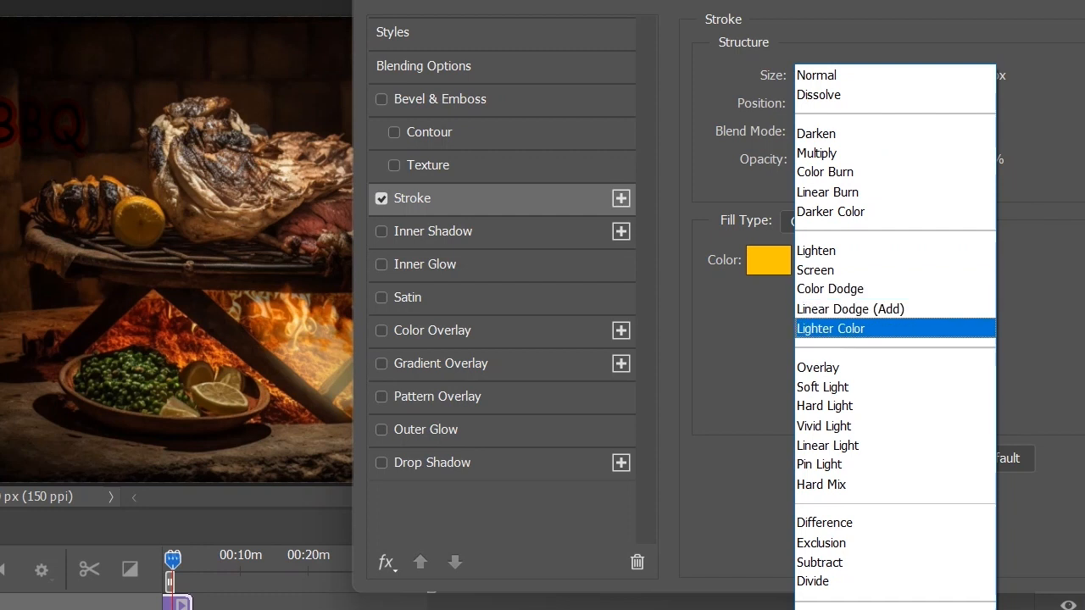
key("Down")
key("Down")
key("Down")
key("Down")
key("Down")
key("Down")
key("Down")
key("Down")
key("Down")
key("Down")
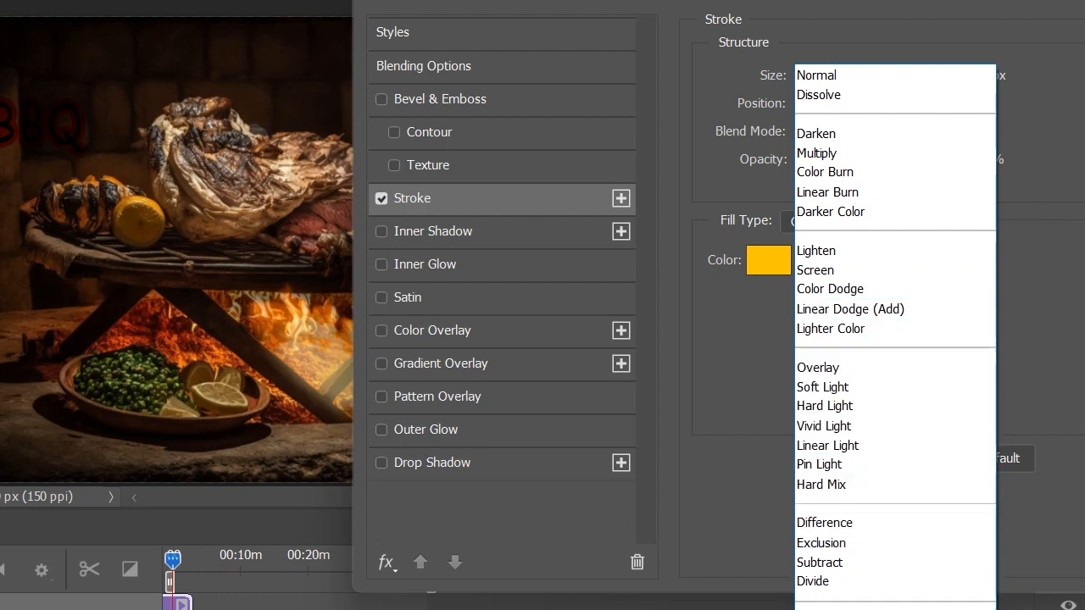
key("Return")
left_click(866, 136)
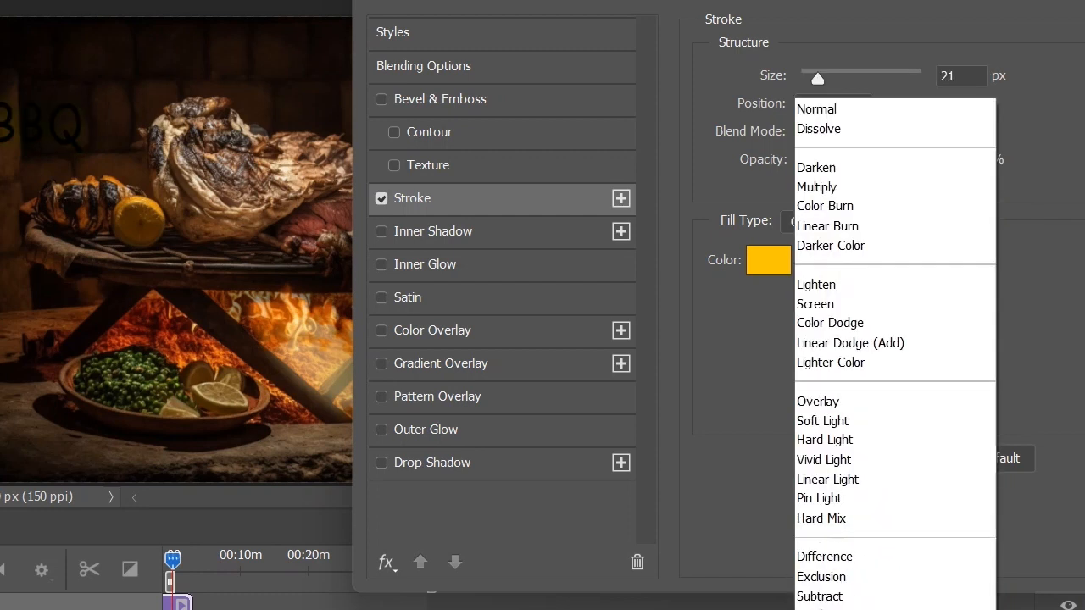
left_click(866, 133)
left_click(835, 105)
left_click(835, 126)
left_click(867, 133)
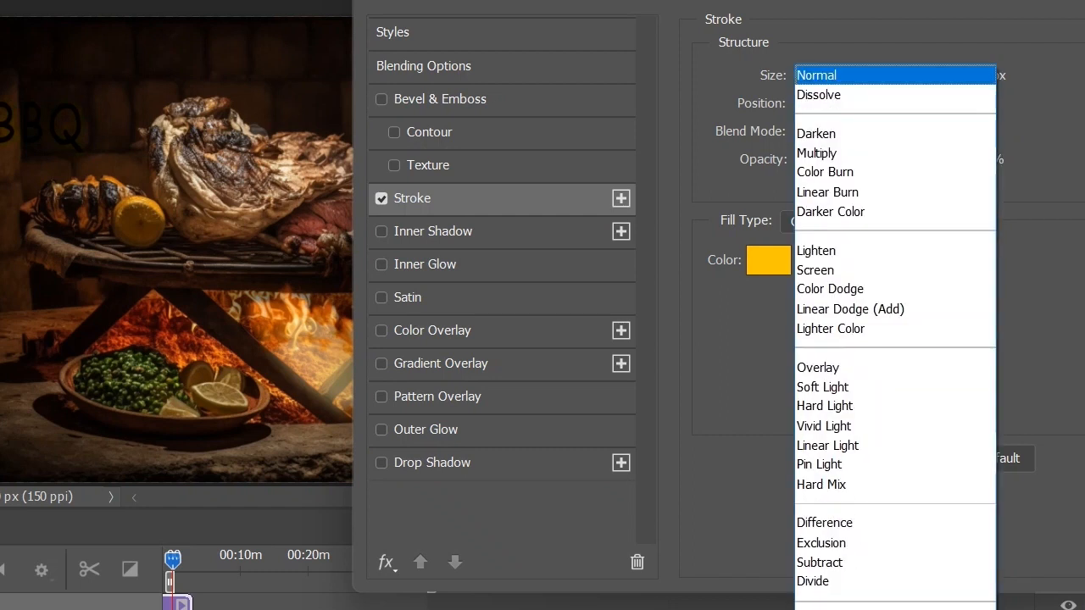
key("Return")
- Try the Color Burn, Multiply and Darker Color blend modes on the text stroke
left_click(866, 133)
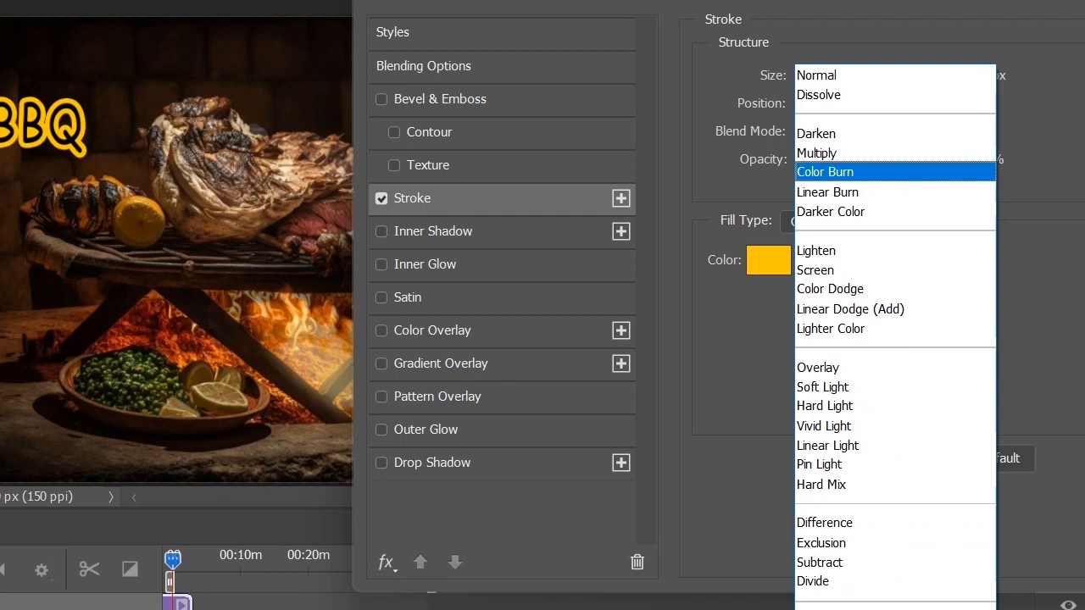
left_click(866, 172)
left_click(866, 133)
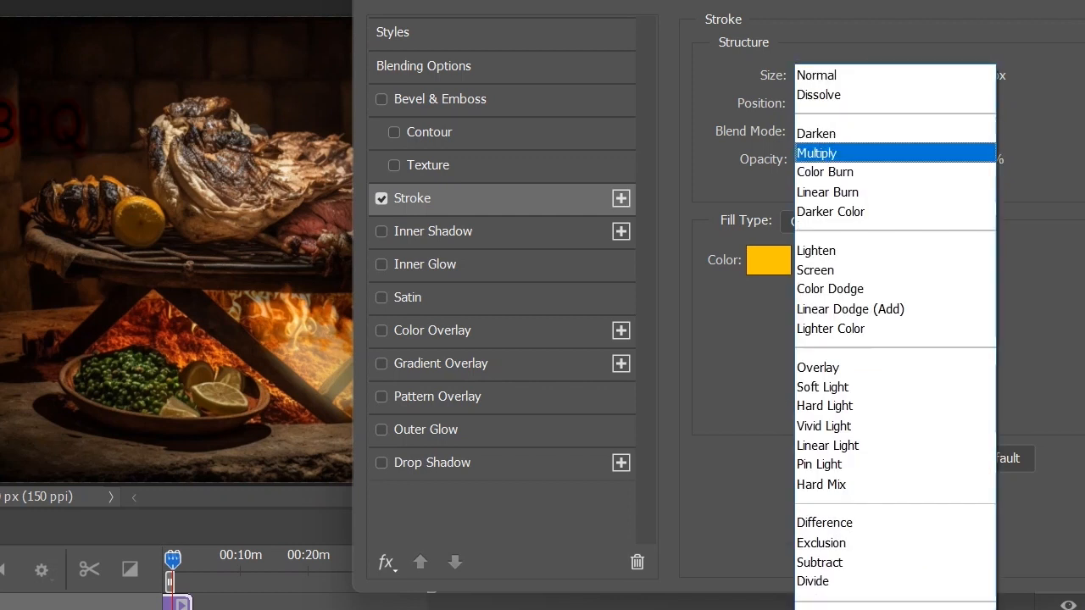
left_click(866, 153)
left_click(866, 133)
key("Down")
key("Down")
key("Down")
key("Return")
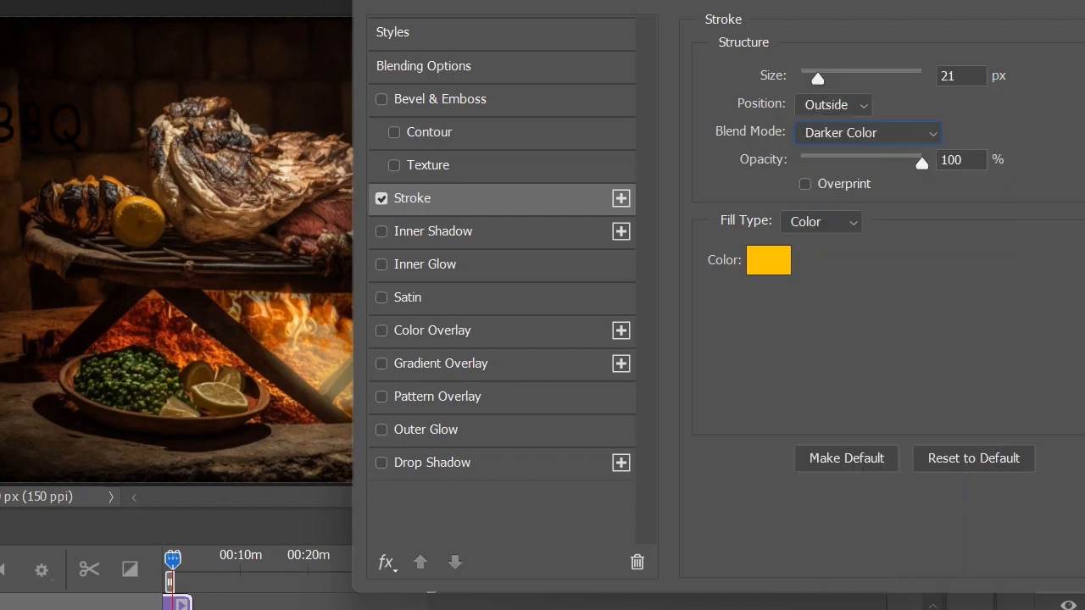
- Set the stroke's blend mode to Screen and apply the layer style to the BBQ text
left_click(866, 133)
left_click(866, 268)
key("Return")
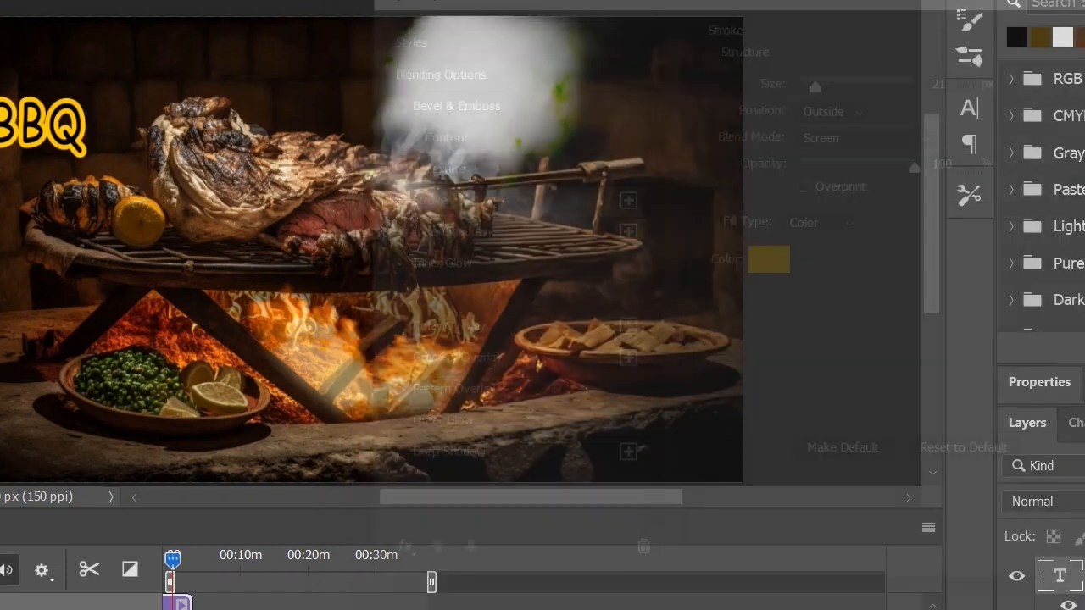
- Move the BBQ text up toward the photo's upper corner, enlarge it slightly and rotate it counterclockwise so it slants upward
left_click_drag(42, 127, 60, 99)
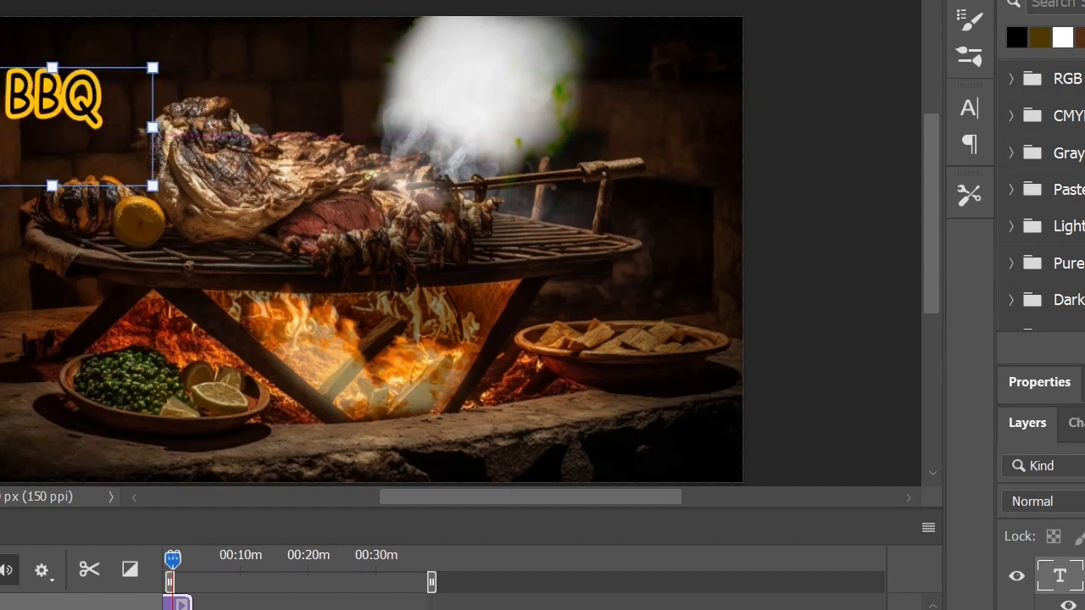
left_click_drag(152, 127, 167, 132)
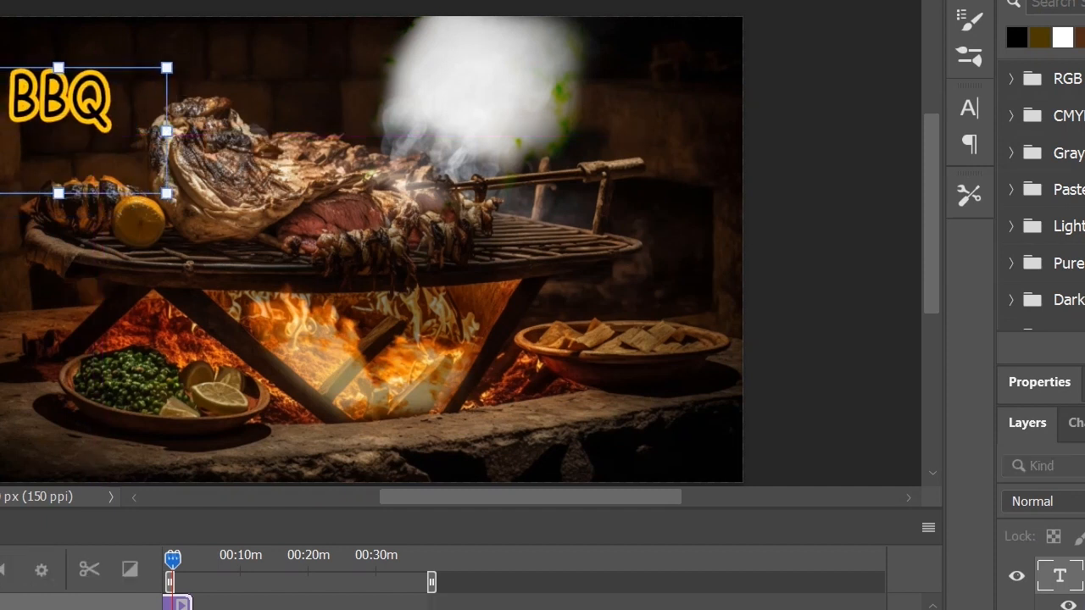
left_click_drag(179, 205, 286, 122)
left_click_drag(183, 121, 269, 188)
left_click_drag(58, 86, 17, 106)
key("Return")
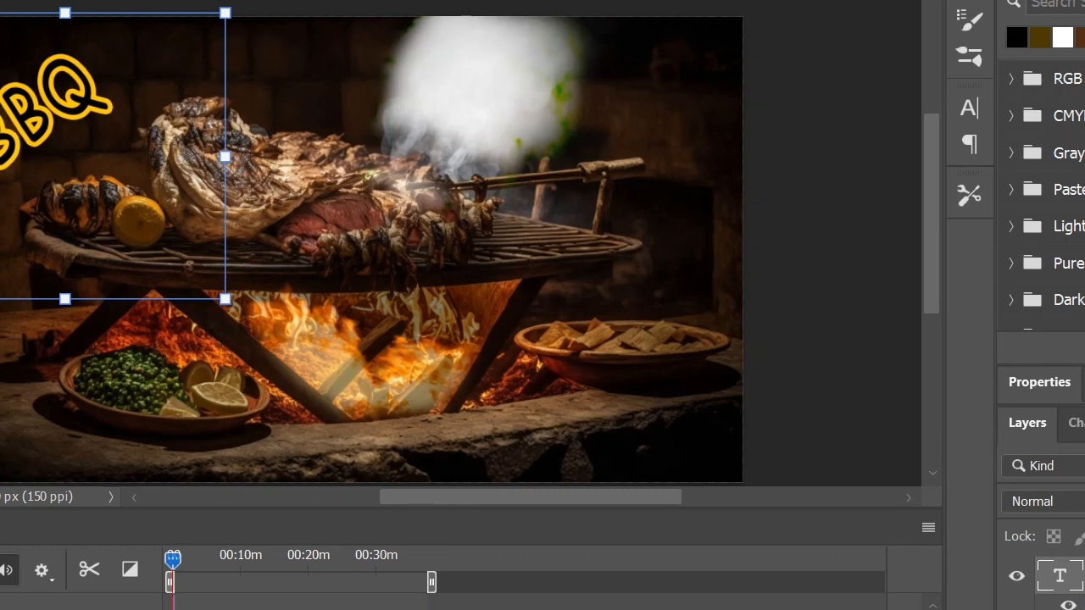
- Delete the second smoke clip that follows the first one on the timeline
scroll(237, 603, "down", 2)
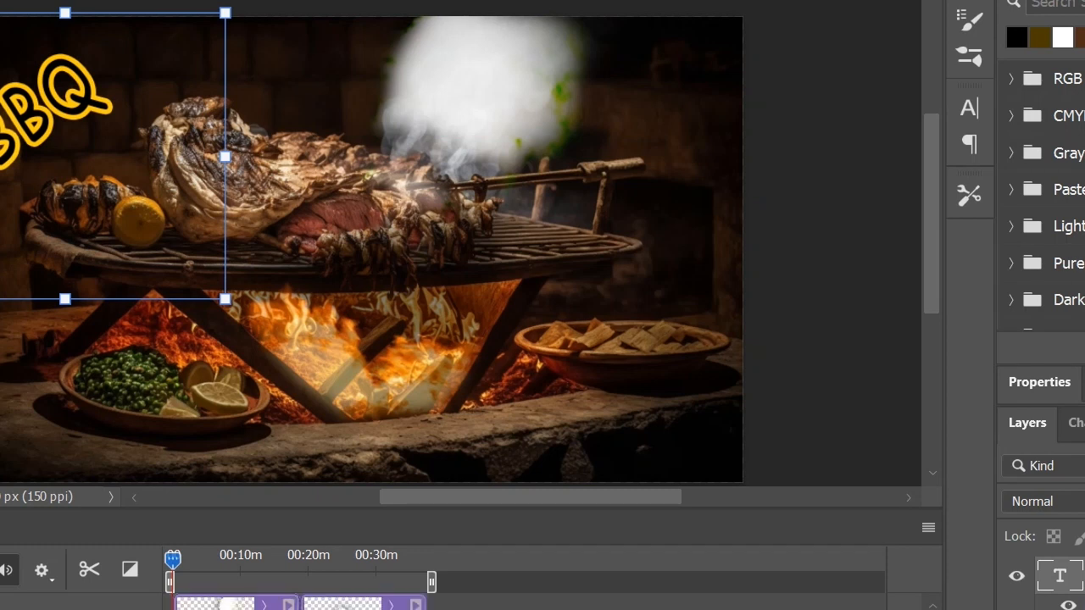
left_click(237, 604)
left_click(360, 604)
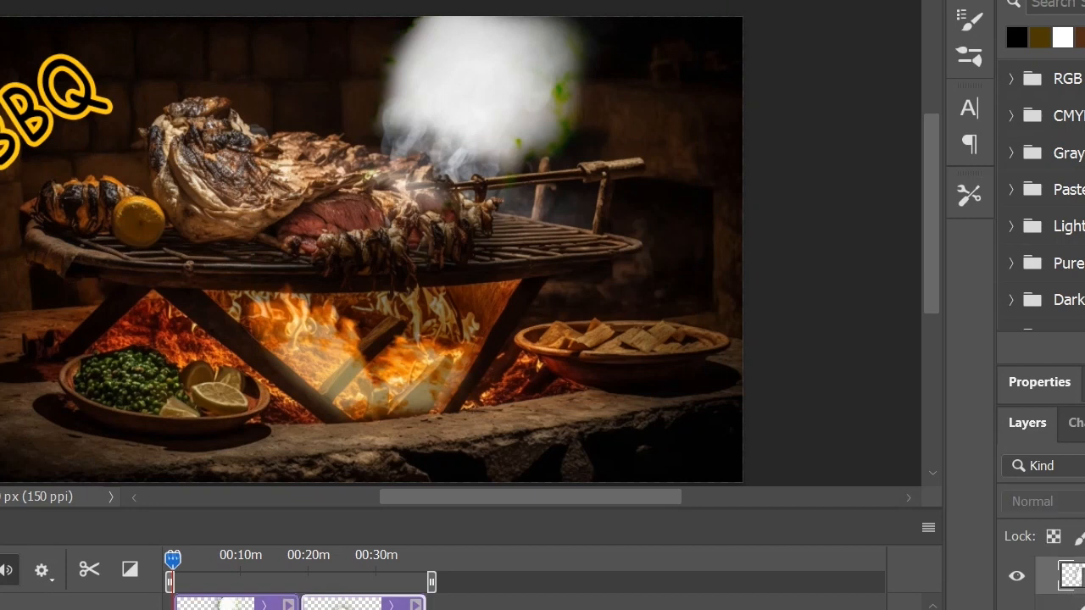
key("Delete")
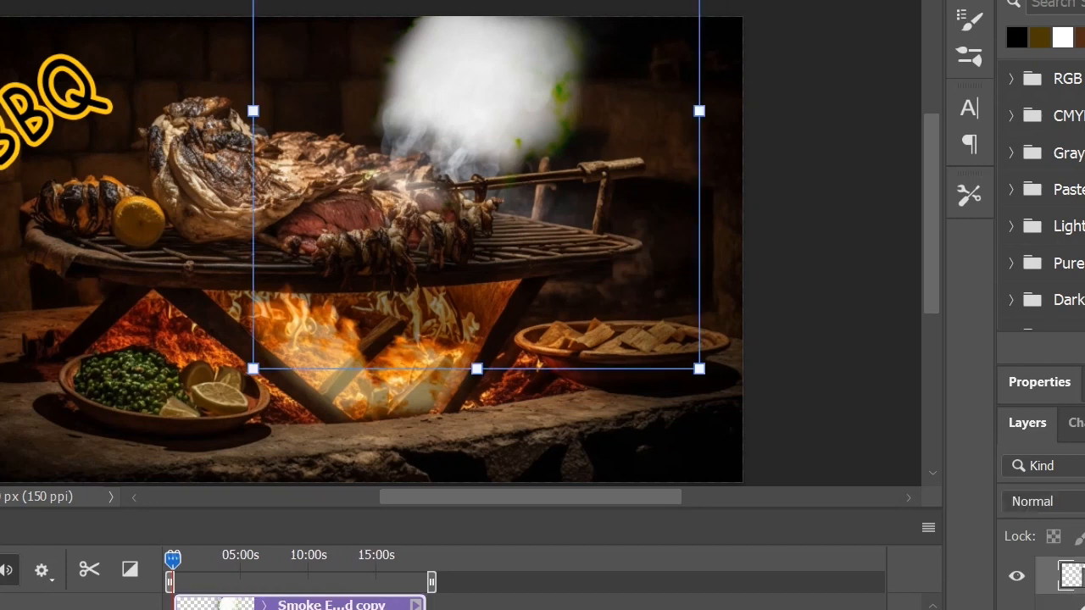
scroll(371, 251, "up", 1)
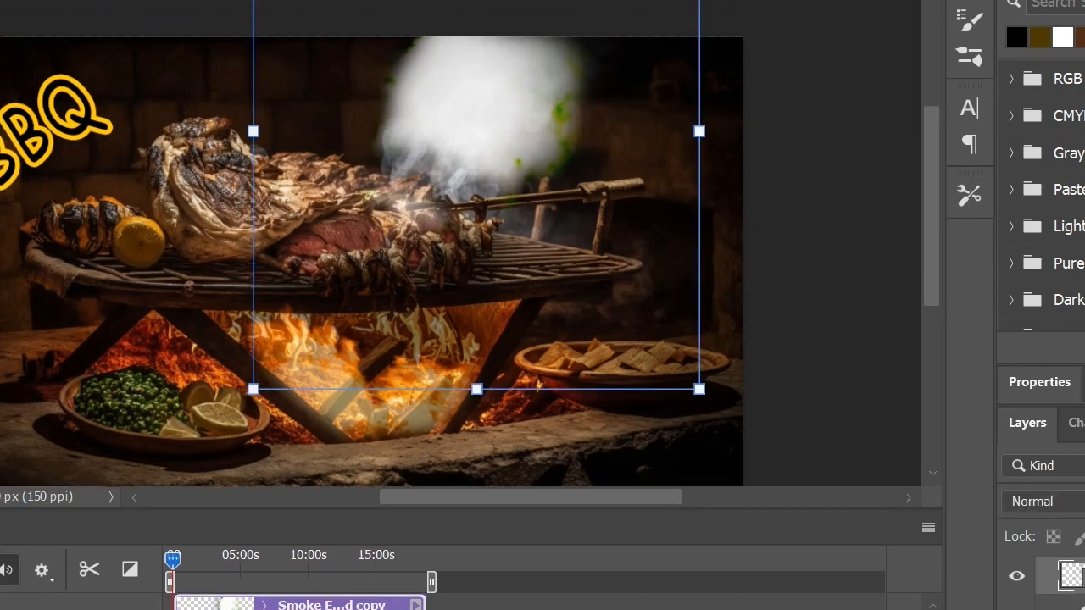
- Extend the grilled-meat photo's clip to about 13 seconds on the timeline
scroll(300, 603, "down", 2)
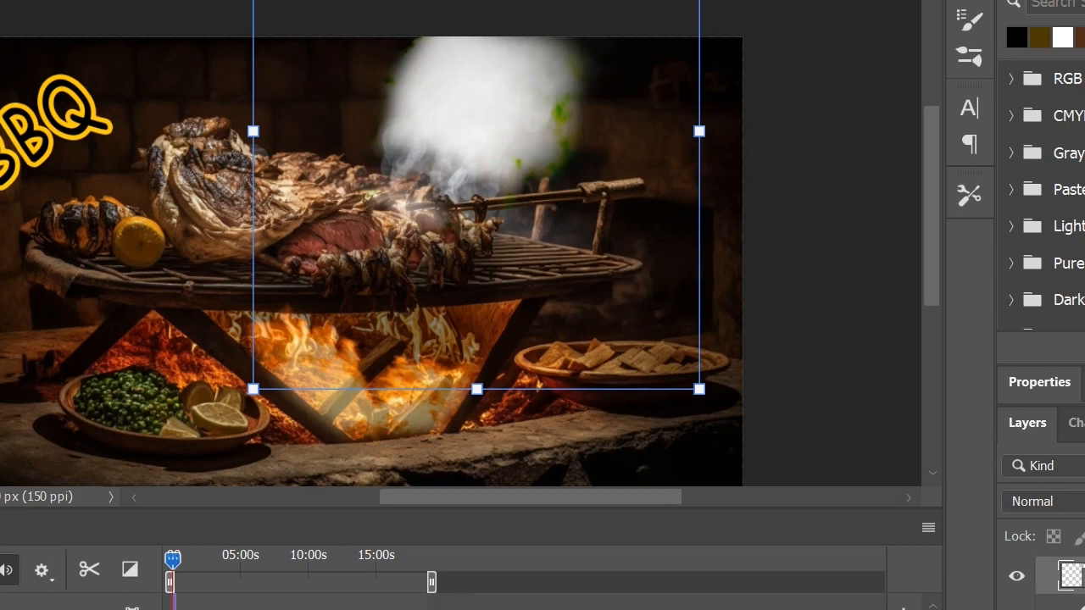
left_click_drag(241, 608, 349, 608)
scroll(349, 608, "down", 1)
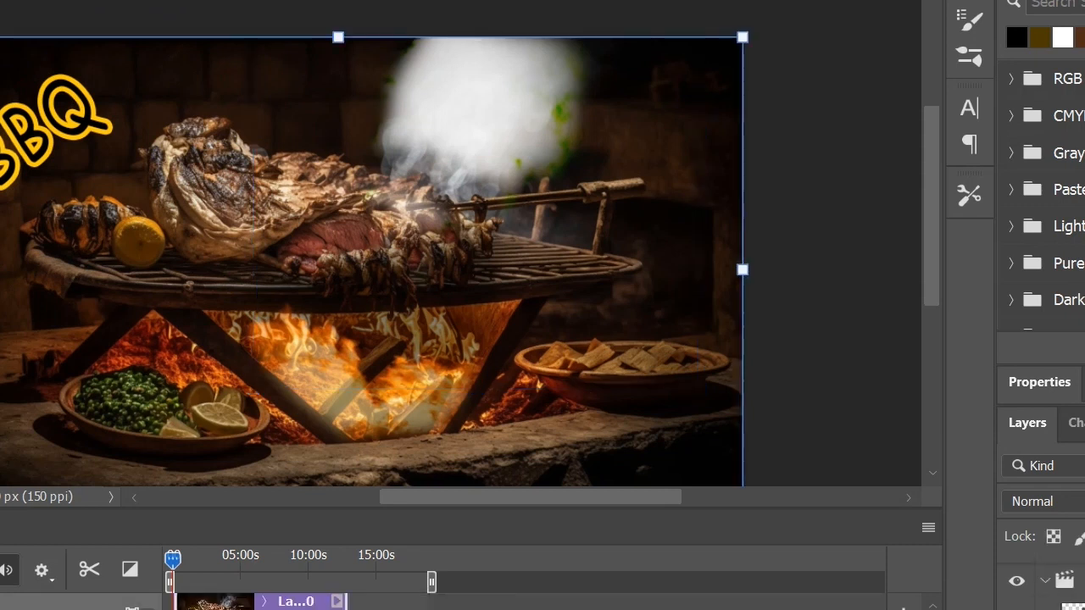
scroll(349, 607, "down", 1)
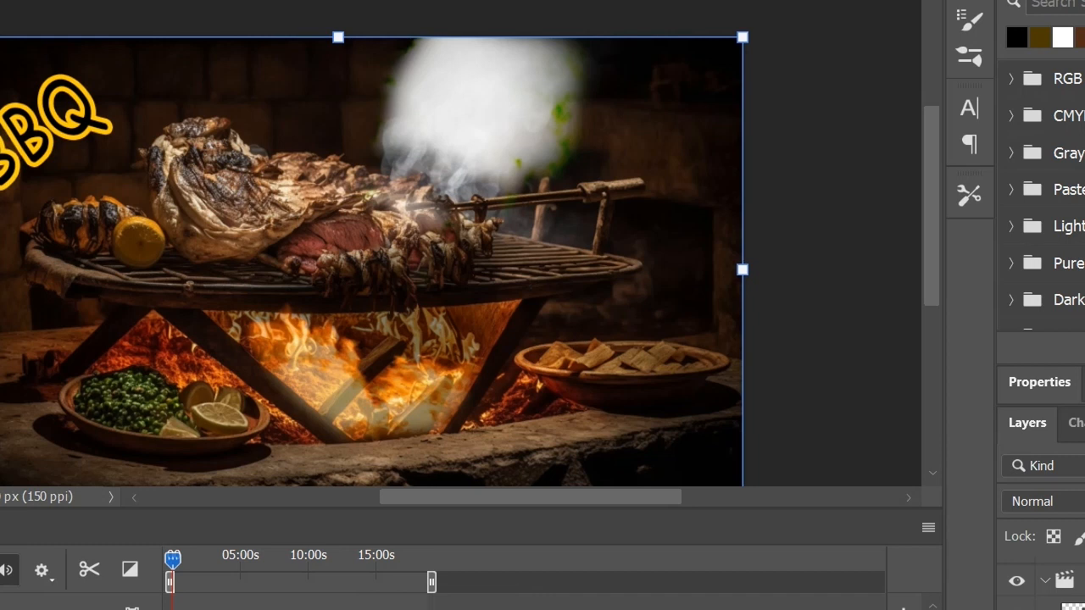
- Delete the dense white smoke layer with green edges above the meat
scroll(349, 604, "up", 5)
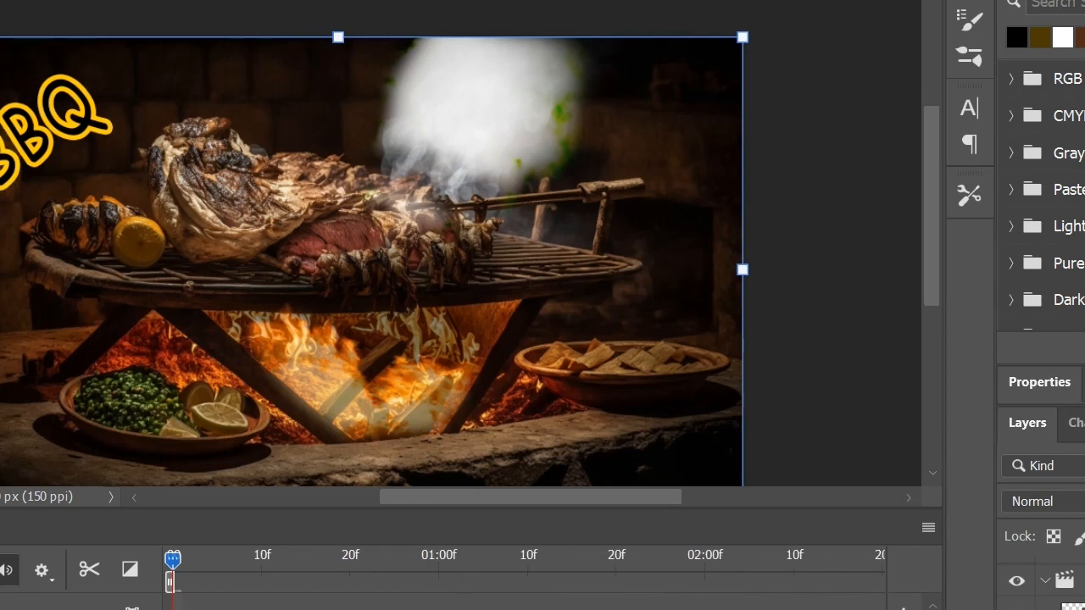
scroll(371, 263, "up", 3)
scroll(372, 262, "down", 1)
scroll(371, 279, "down", 1)
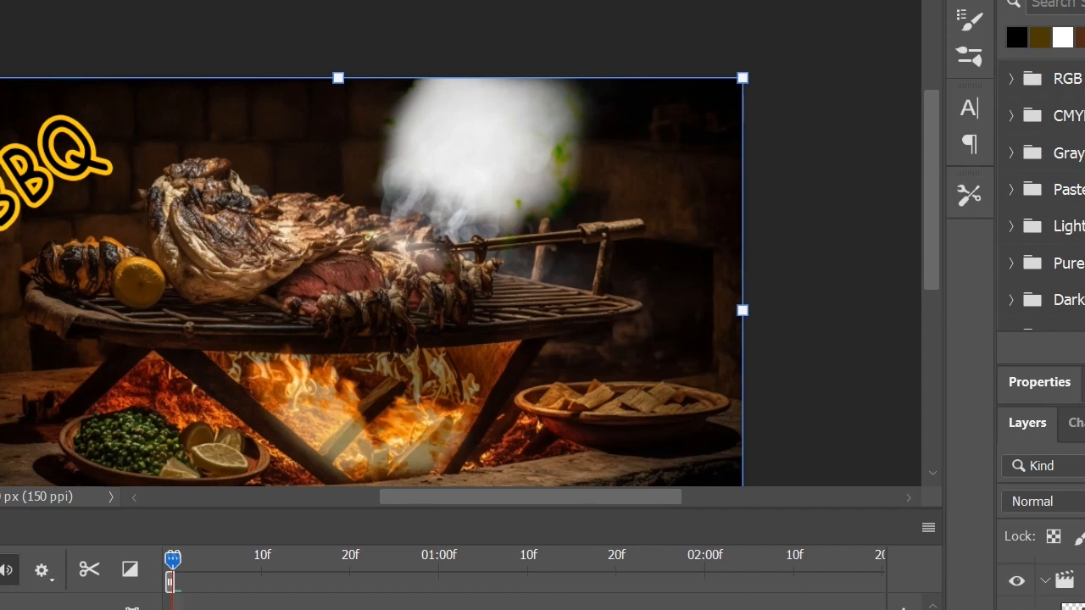
scroll(371, 280, "up", 2)
left_click(487, 178)
key("Delete")
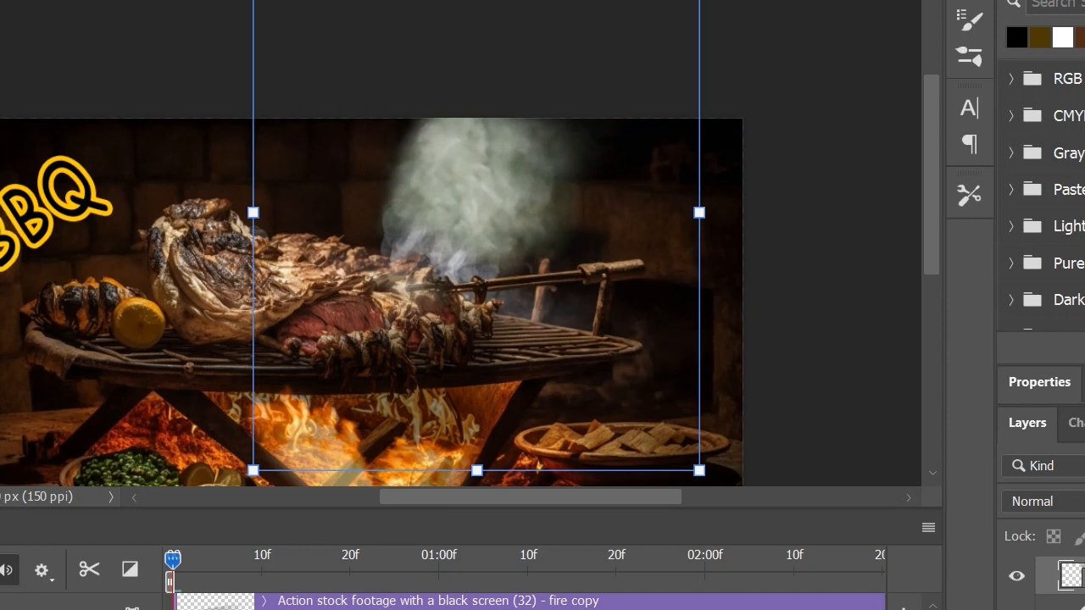
- Play the animation from the start to check the smoke above the meat and the fire beneath the grill
key("space")
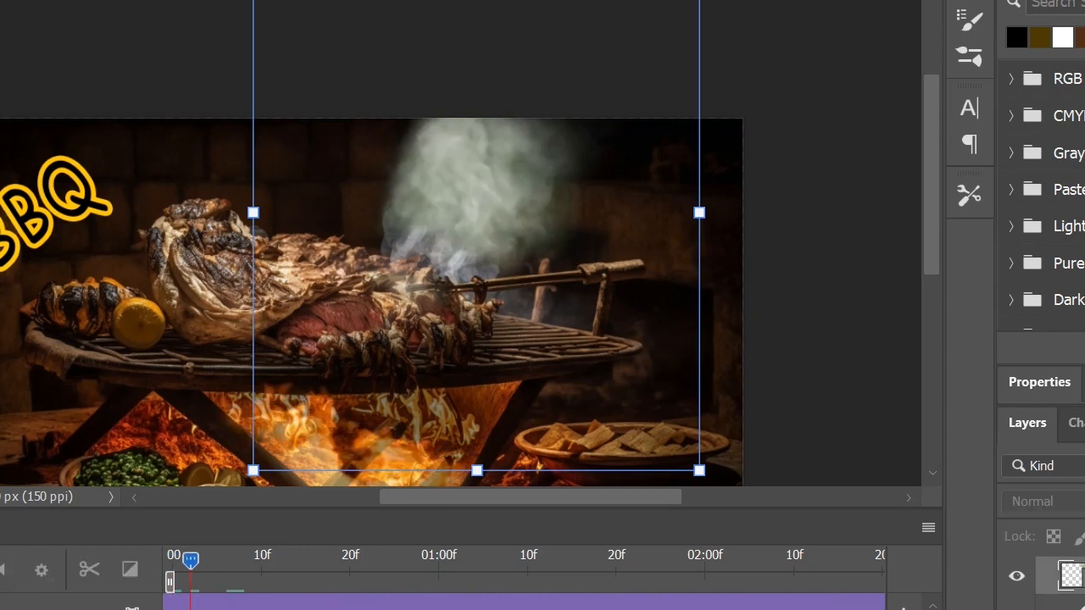
scroll(458, 288, "down", 1)
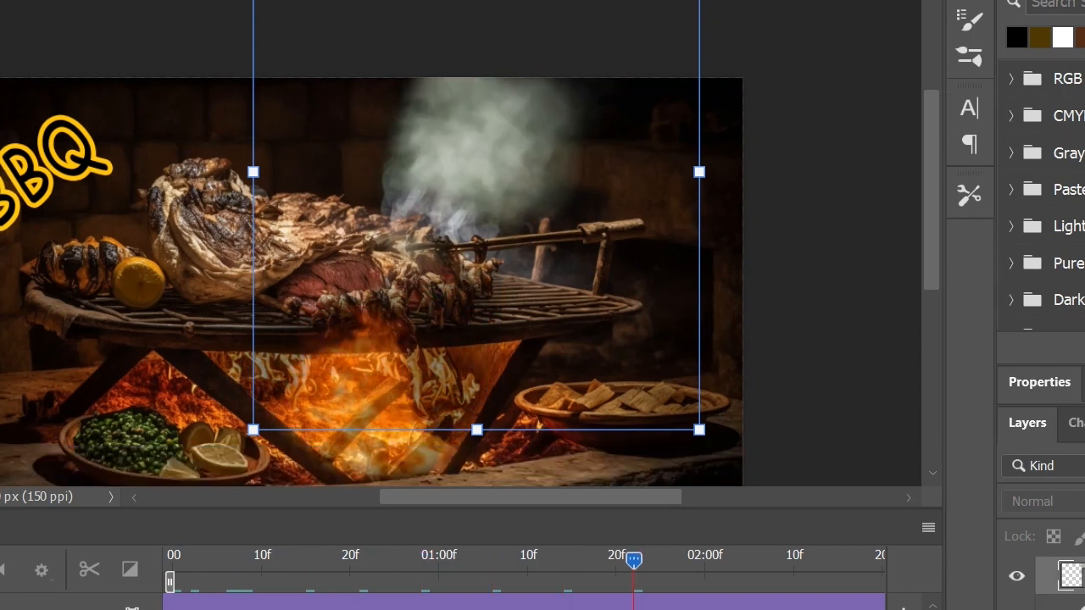
scroll(373, 254, "down", 2)
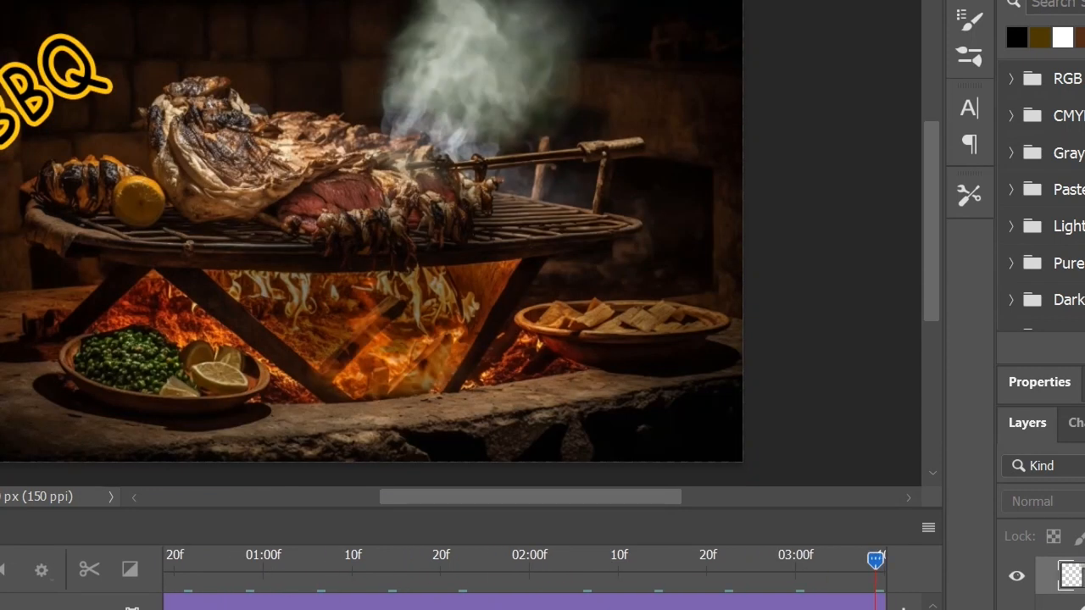